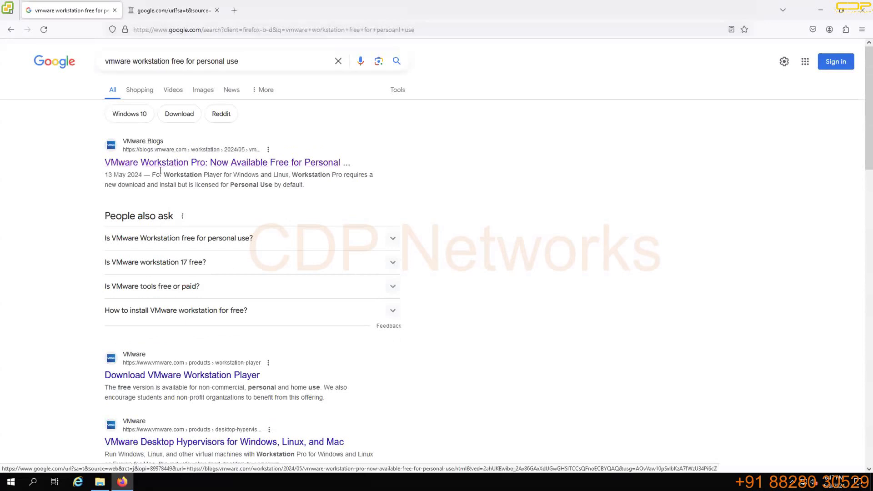
# Review the VMware blog article on Workstation Pro's free personal use, follow its Workstation Pro download link, and close the resulting Broadcom sign-in page
pyautogui.click(187, 15)
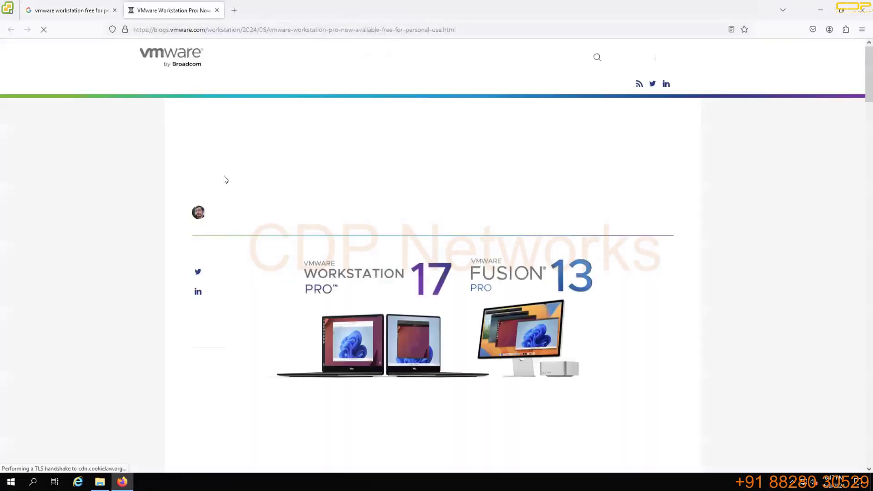
pyautogui.moveTo(206, 142); pyautogui.dragTo(306, 185)
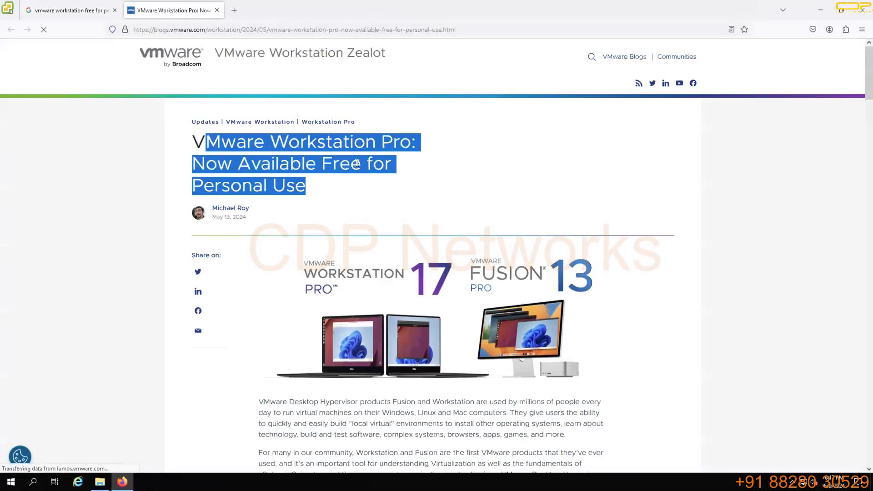
pyautogui.click(357, 164)
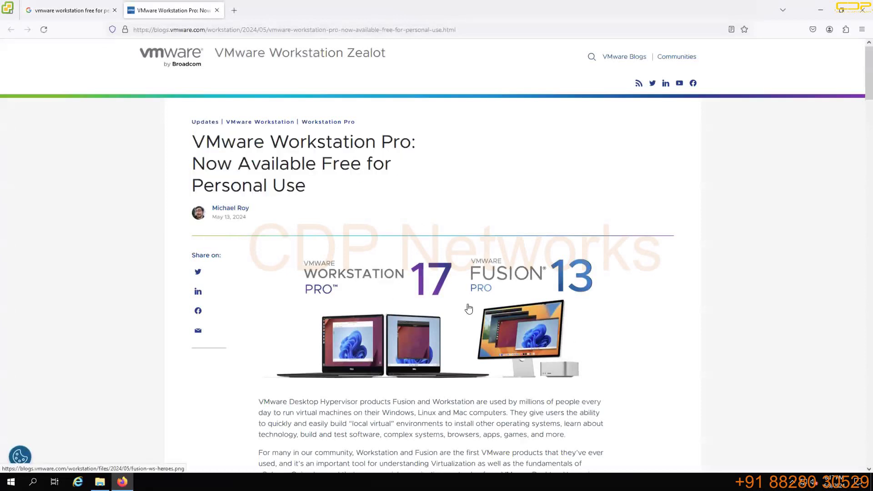
pyautogui.scroll(-1, 569, 309)
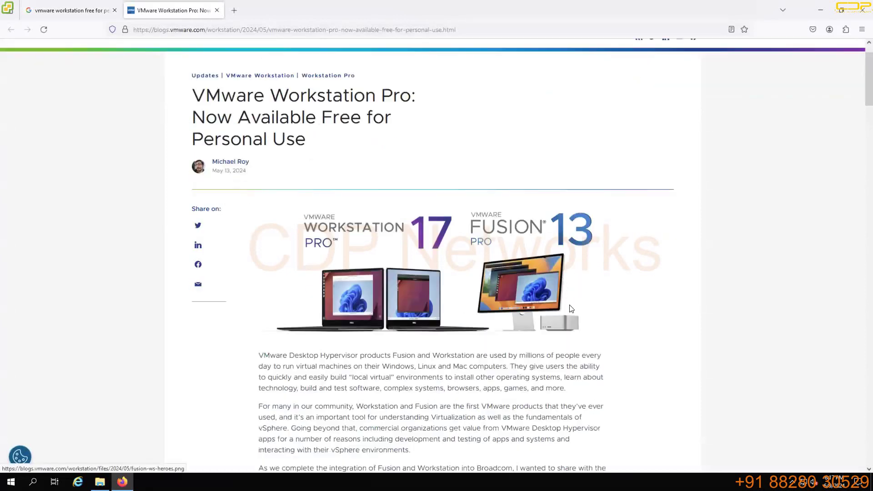
pyautogui.scroll(-8, 572, 308)
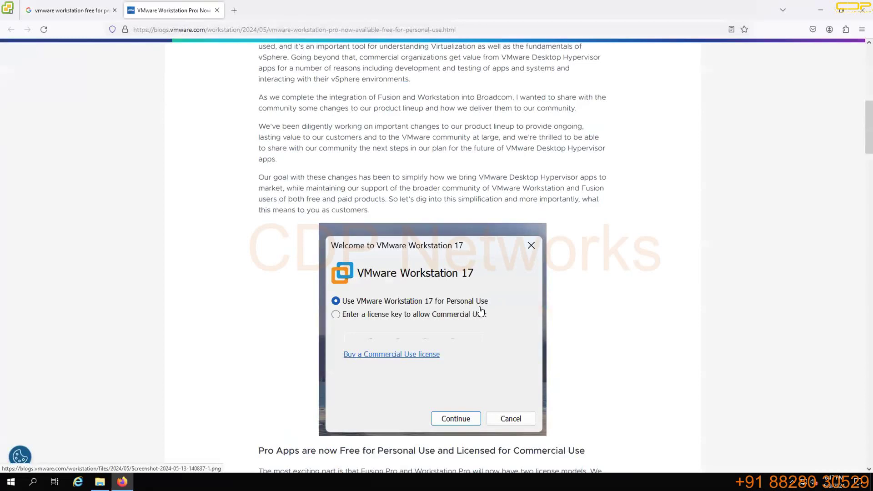
pyautogui.scroll(-6, 489, 286)
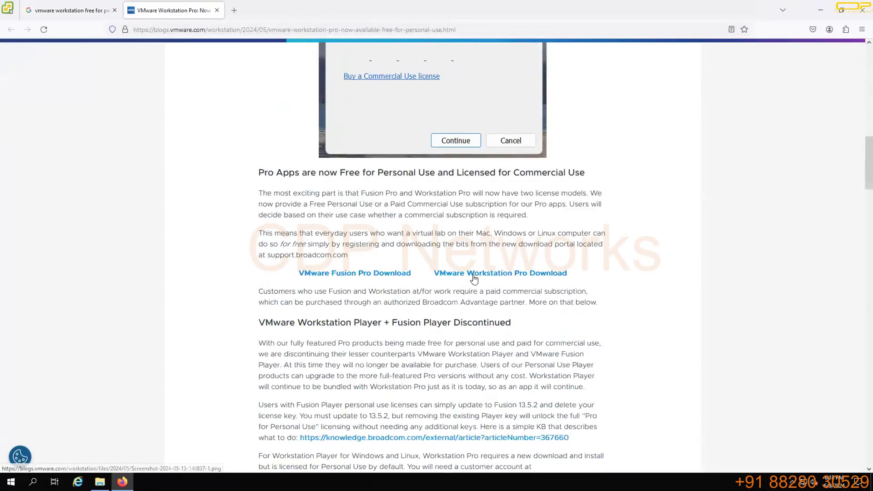
pyautogui.click(511, 274)
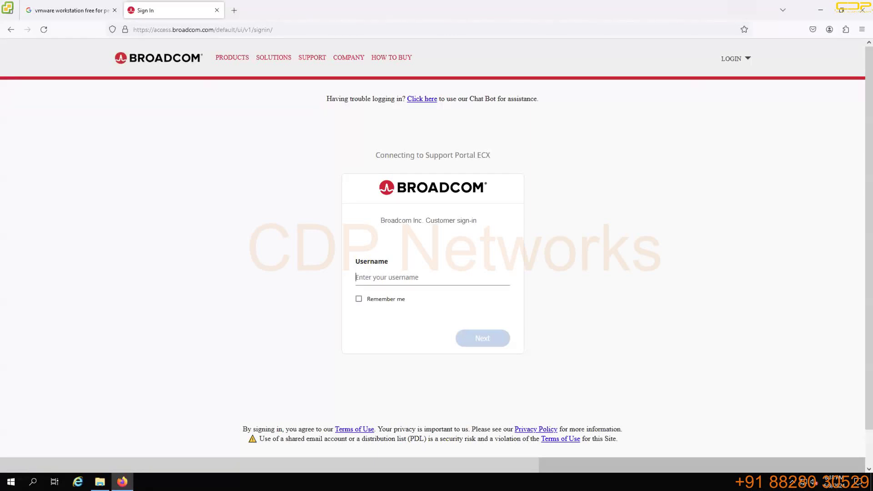
pyautogui.click(217, 10)
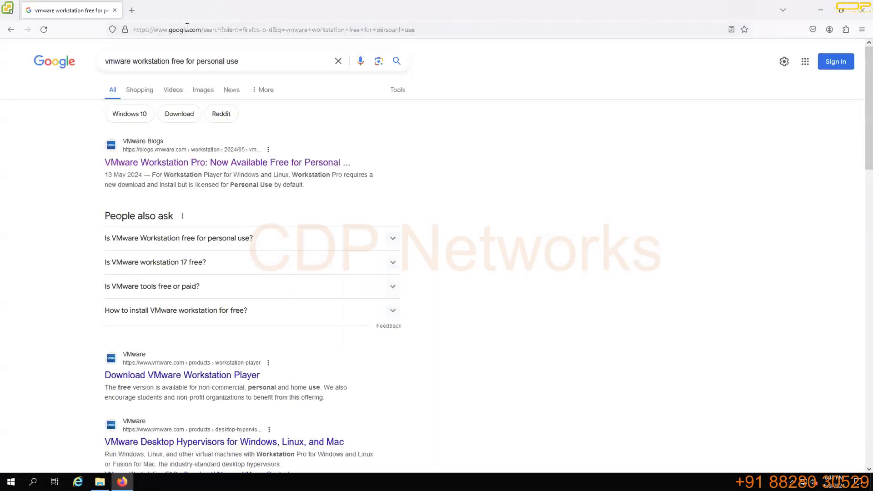
# Run the VMware-workstation-full-17.0.0-20800274 installer from Downloads as administrator and minimise the folder window
pyautogui.click(67, 62)
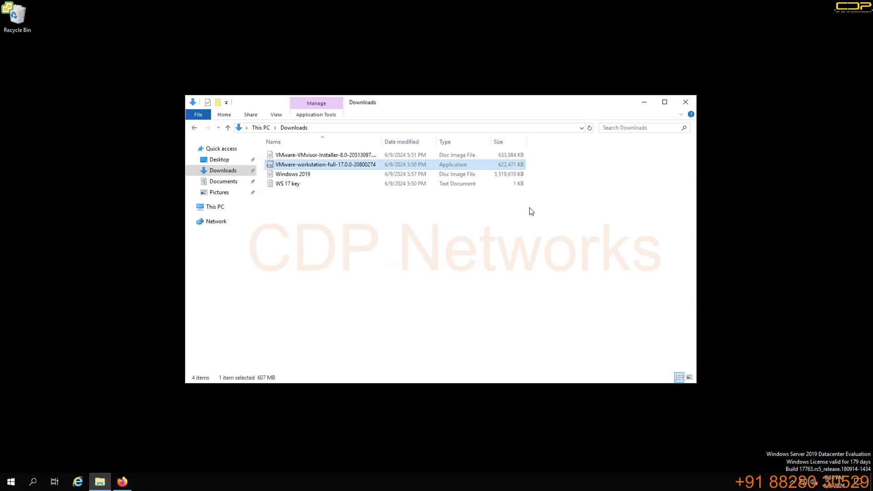
pyautogui.click(313, 221)
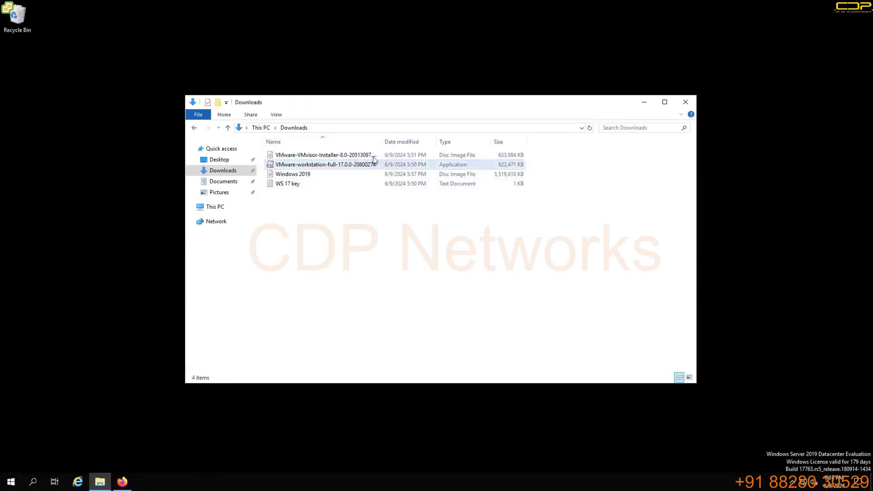
pyautogui.rightClick(312, 167)
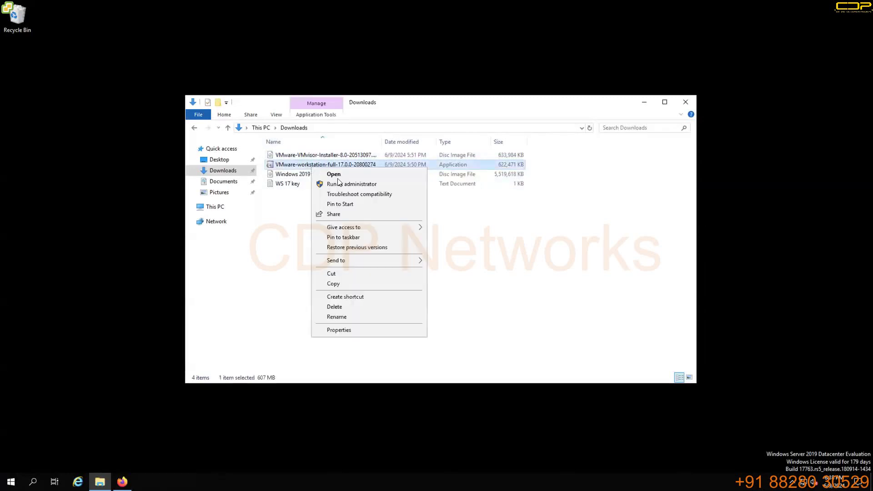
pyautogui.click(371, 185)
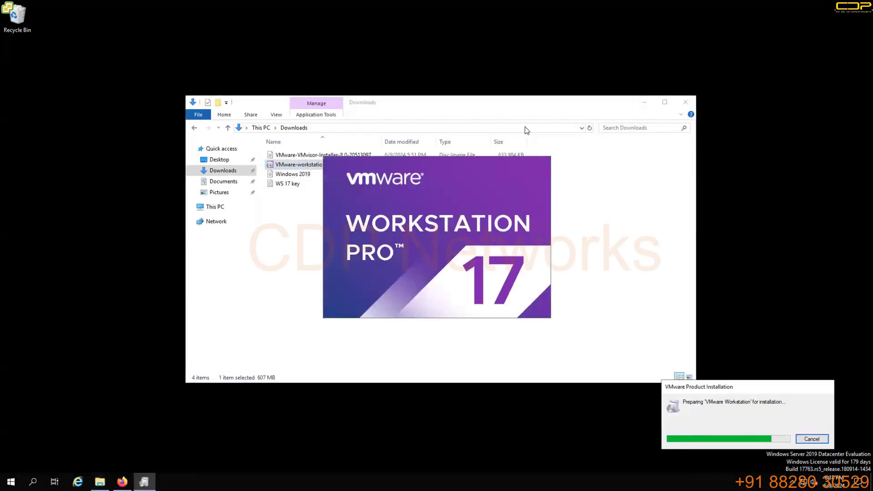
pyautogui.click(644, 102)
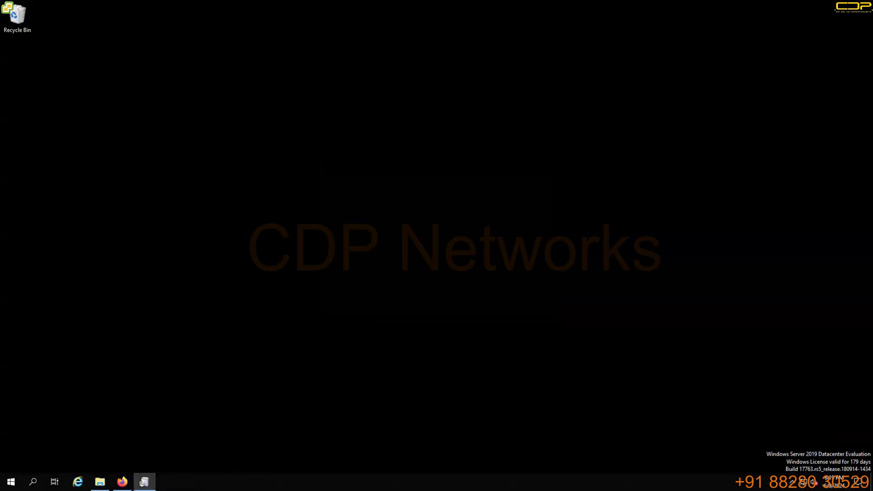
# Check the machine's memory and CPU performance in Task Manager, including its virtual processors, and minimise it
pyautogui.rightClick(220, 481)
pyautogui.click(275, 429)
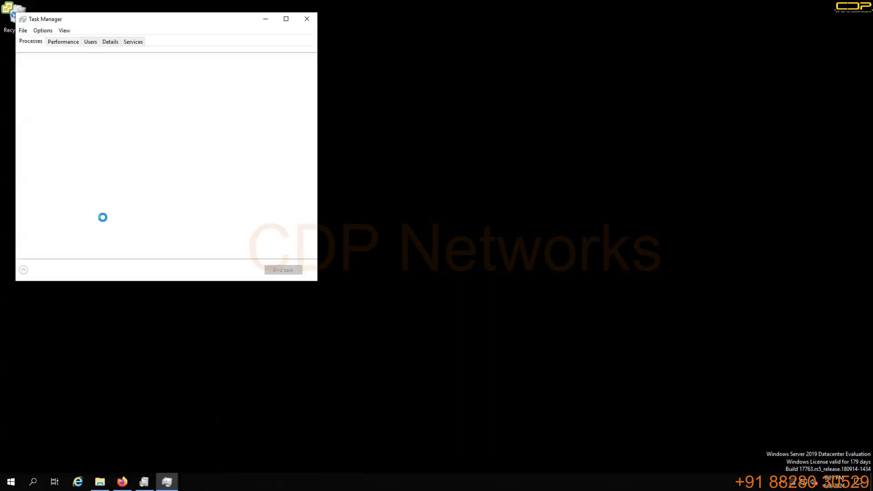
pyautogui.click(69, 42)
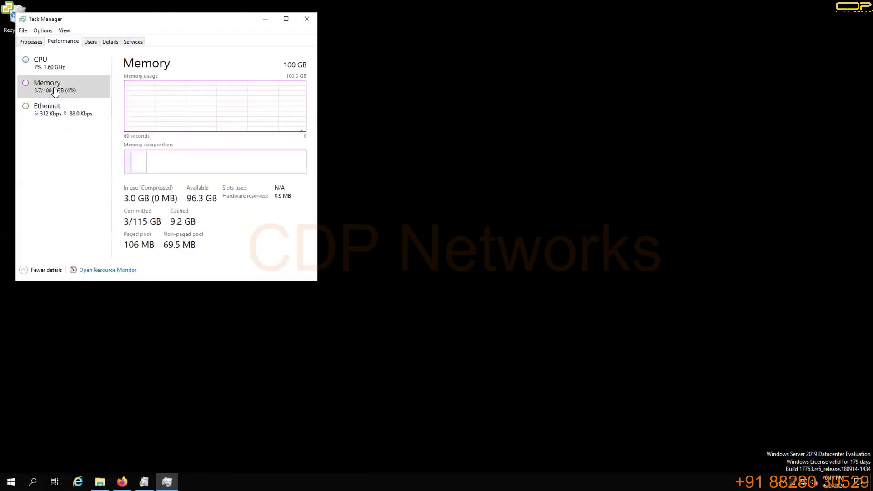
pyautogui.click(64, 67)
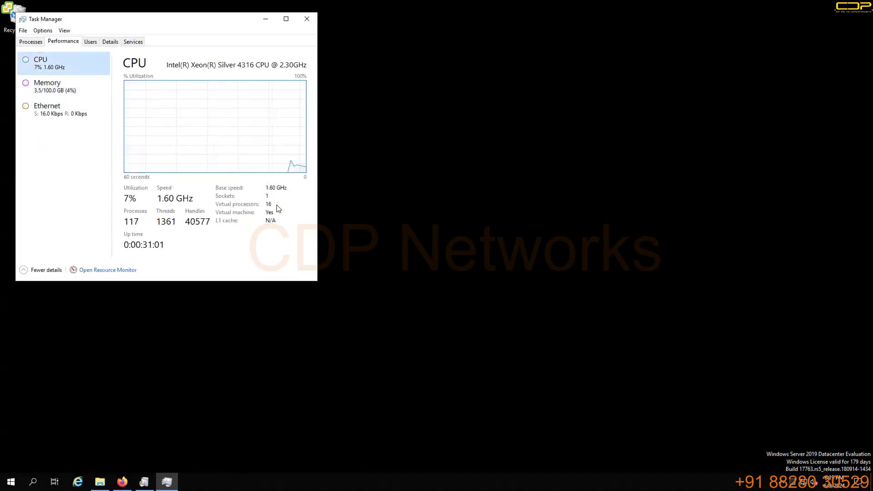
pyautogui.moveTo(182, 21); pyautogui.dragTo(571, 143)
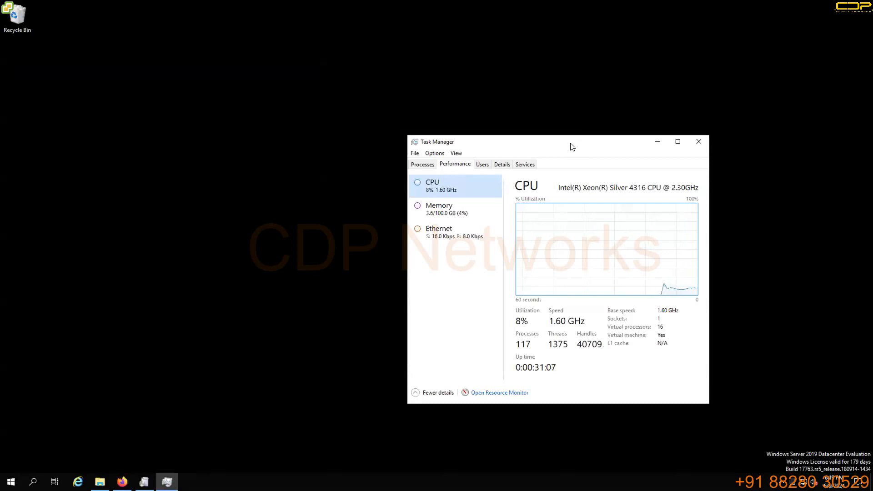
pyautogui.click(657, 142)
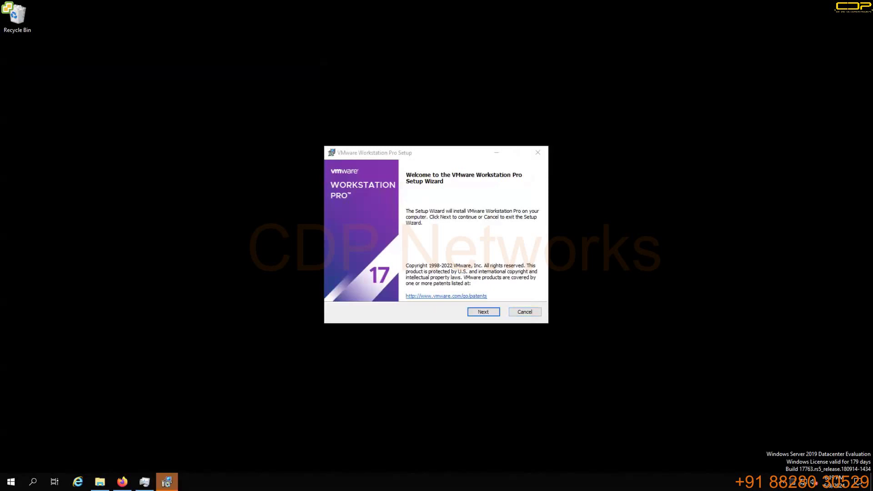
# Accept the license agreement in the Workstation Pro setup and select the Enhanced Keyboard Driver option at the default install location
pyautogui.click(483, 312)
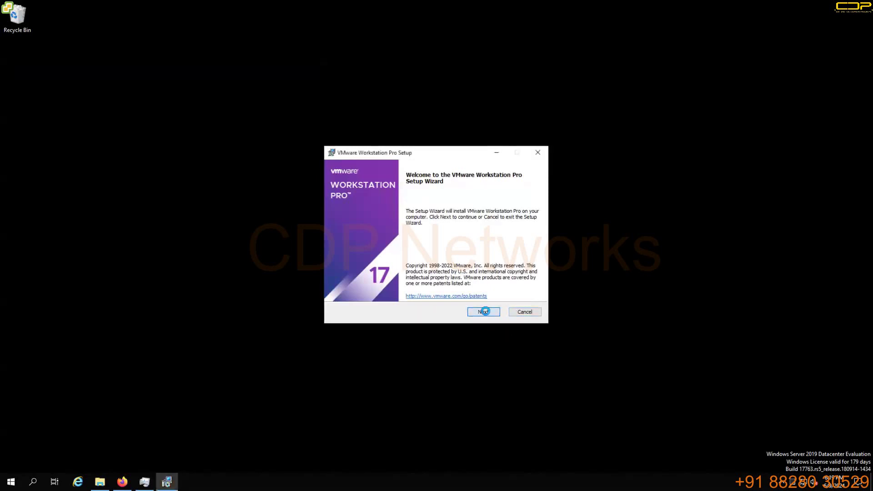
pyautogui.click(355, 290)
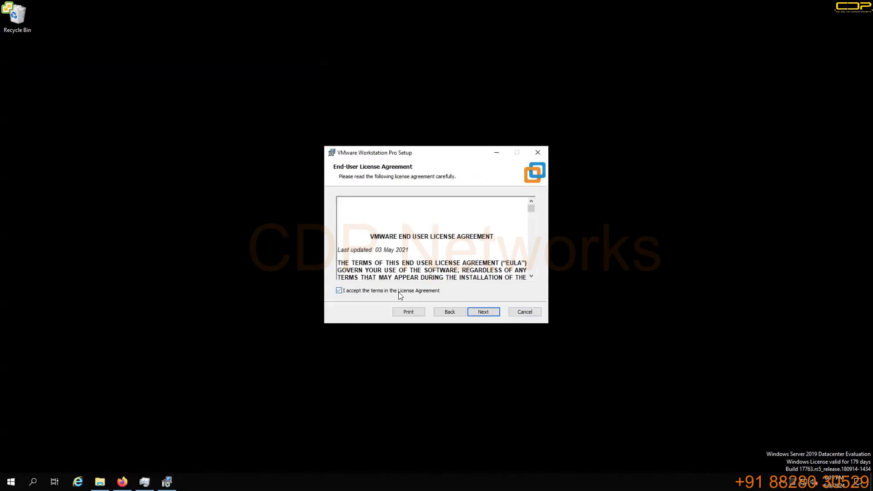
pyautogui.click(491, 314)
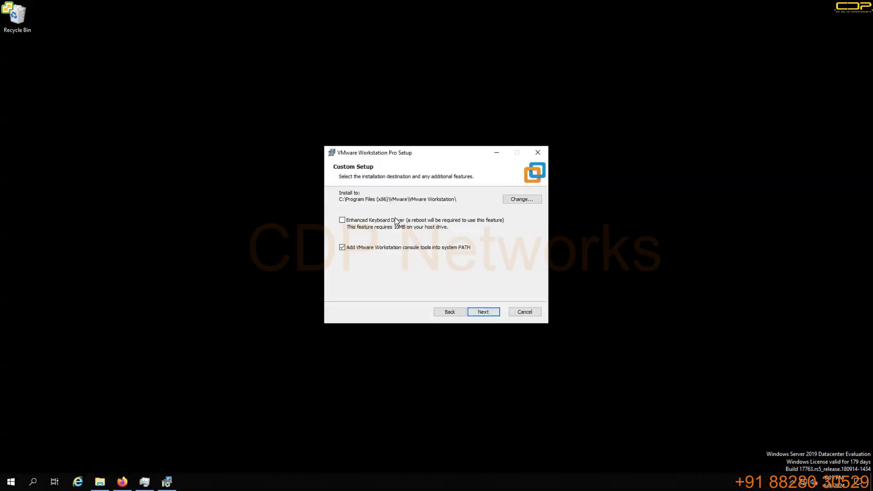
pyautogui.click(395, 219)
pyautogui.click(483, 312)
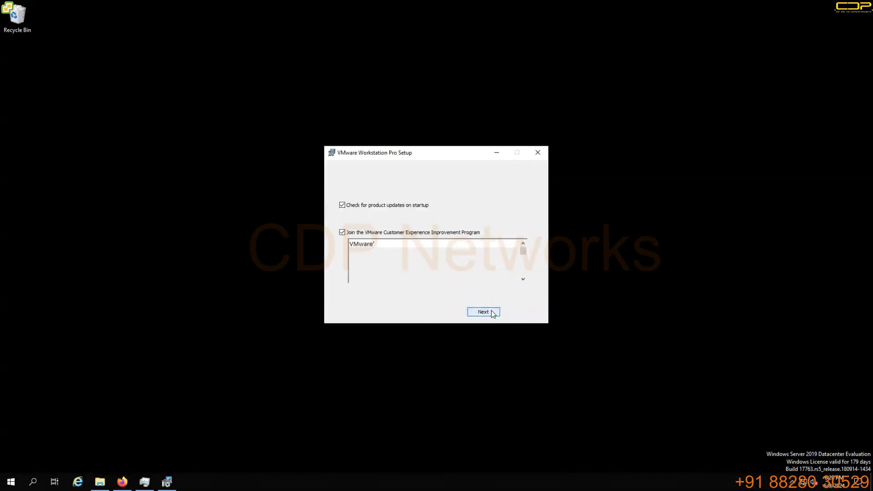
# Keep the default user experience settings and both shortcuts, and install VMware Workstation Pro
pyautogui.click(483, 312)
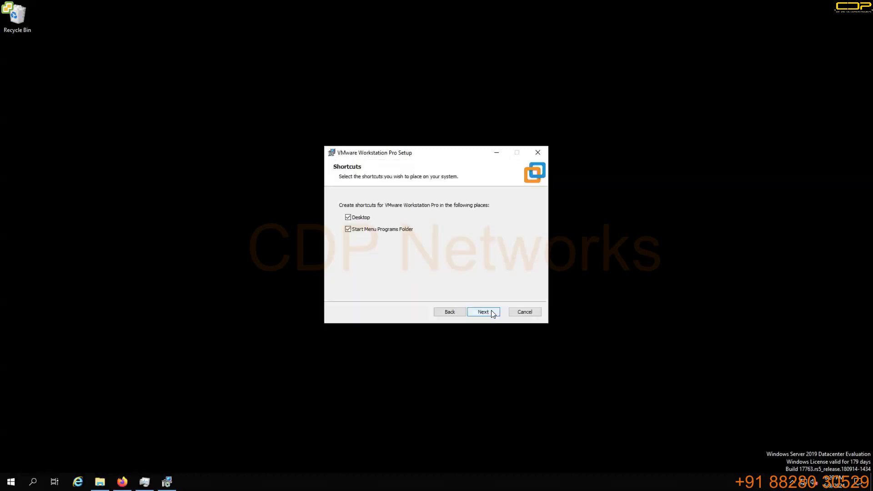
pyautogui.click(483, 312)
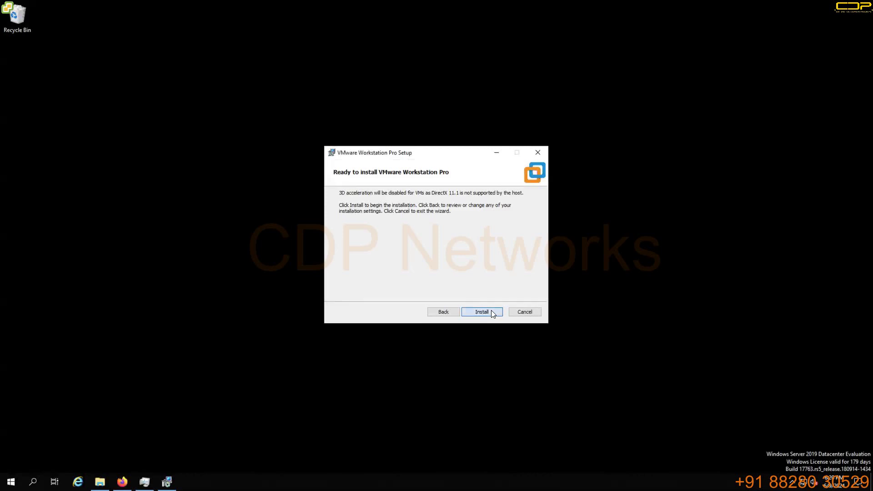
pyautogui.click(491, 312)
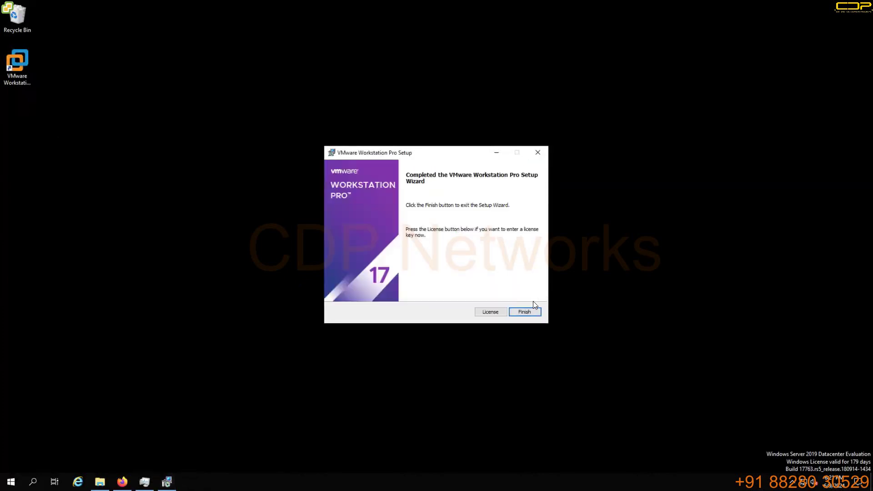
# Open the license key entry of the completed setup and restart the system to apply the configuration changes
pyautogui.click(502, 312)
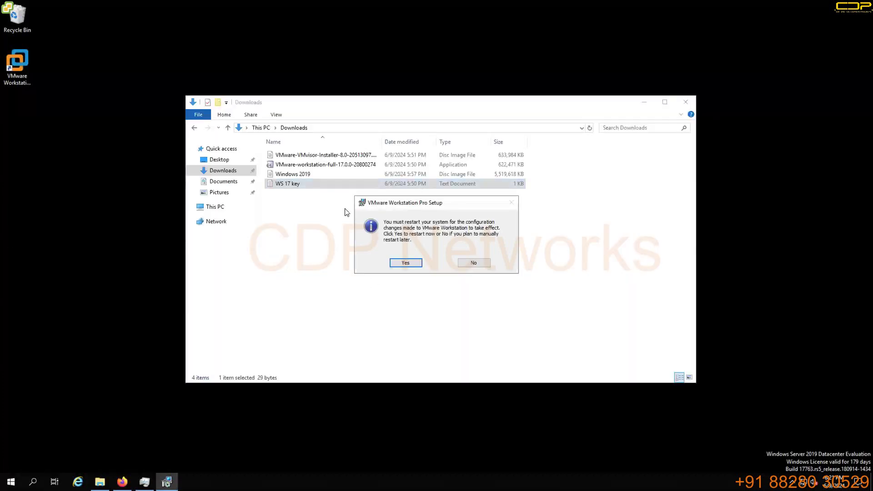
pyautogui.click(652, 102)
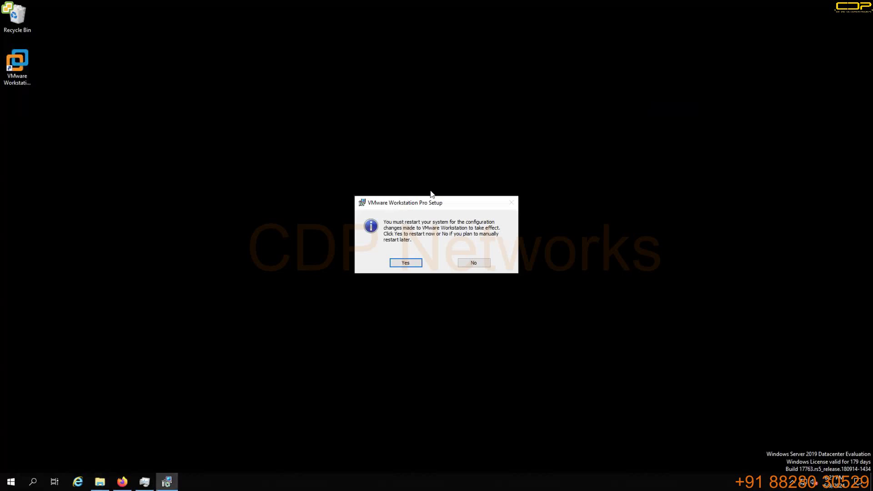
pyautogui.click(404, 263)
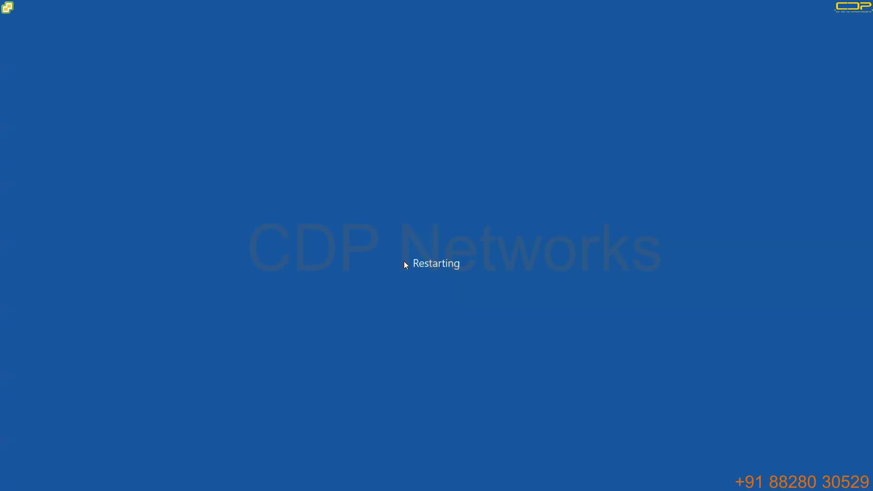
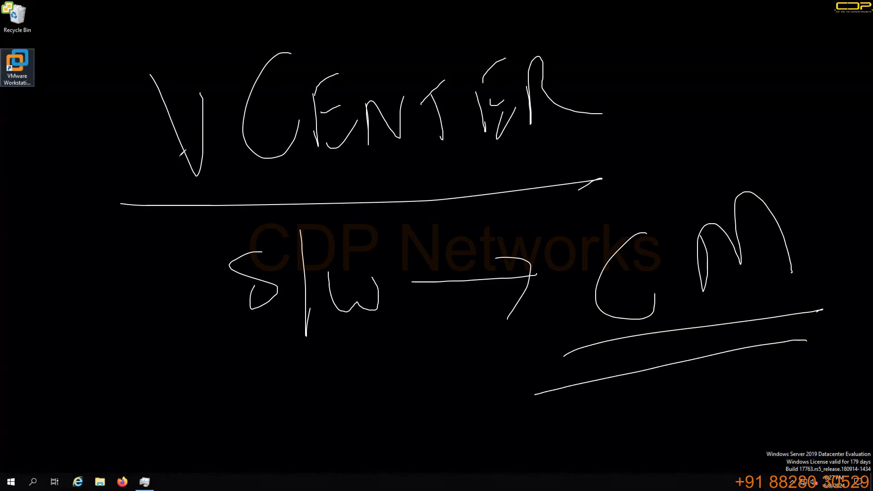
# Annotate the VCENTER sketch with an arrow to a small V, a double underline, and a curved arrow pointing towards CM
pyautogui.moveTo(173, 156); pyautogui.dragTo(112, 287)
pyautogui.moveTo(75, 257); pyautogui.dragTo(130, 283)
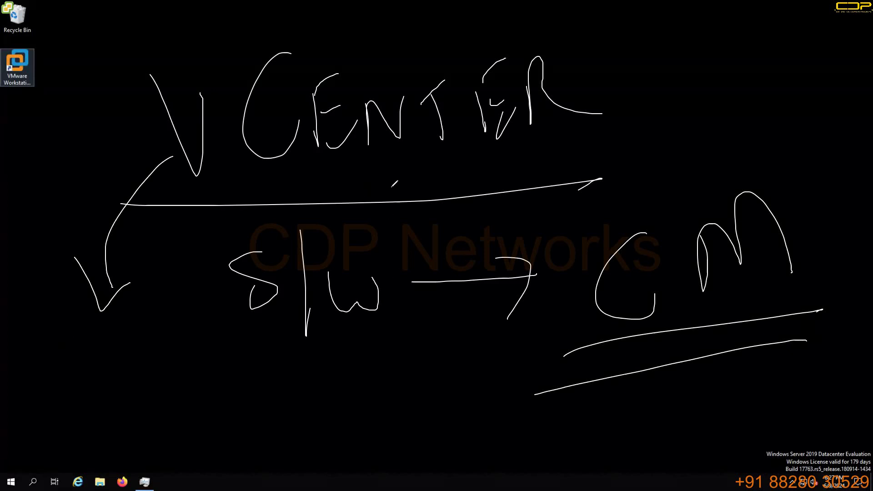
pyautogui.moveTo(186, 196); pyautogui.dragTo(486, 134)
pyautogui.moveTo(251, 205); pyautogui.dragTo(474, 149)
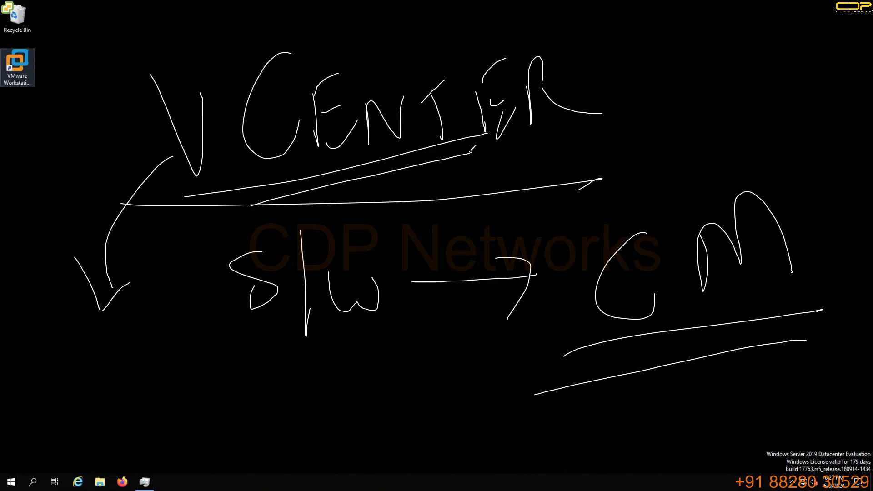
pyautogui.moveTo(622, 72)
pyautogui.mouseDown()
pyautogui.moveTo(654, 69)
pyautogui.moveTo(651, 79)
pyautogui.mouseUp()
pyautogui.moveTo(644, 59); pyautogui.dragTo(654, 111)
pyautogui.moveTo(676, 62)
pyautogui.mouseDown()
pyautogui.moveTo(751, 144)
pyautogui.moveTo(771, 141)
pyautogui.mouseUp()
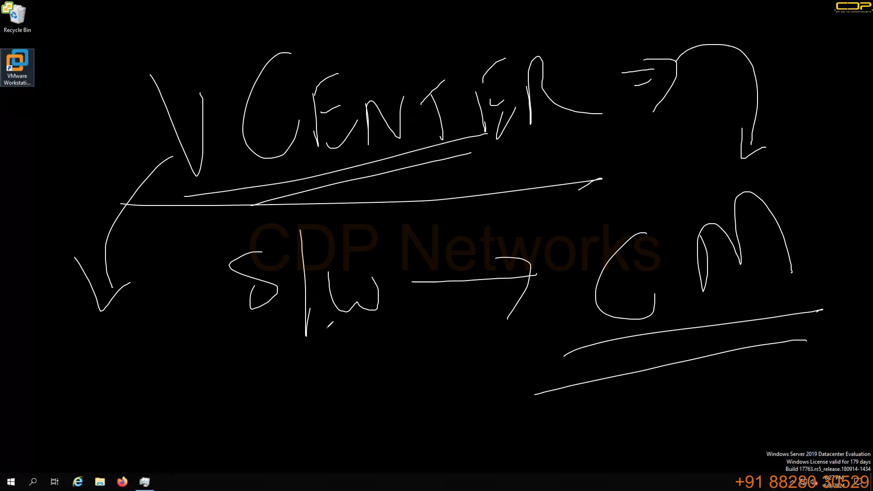
# Underline S/W twice, write APP beneath it, and clear the whole sketch from the desktop
pyautogui.moveTo(197, 343); pyautogui.dragTo(391, 332)
pyautogui.moveTo(201, 367); pyautogui.dragTo(392, 353)
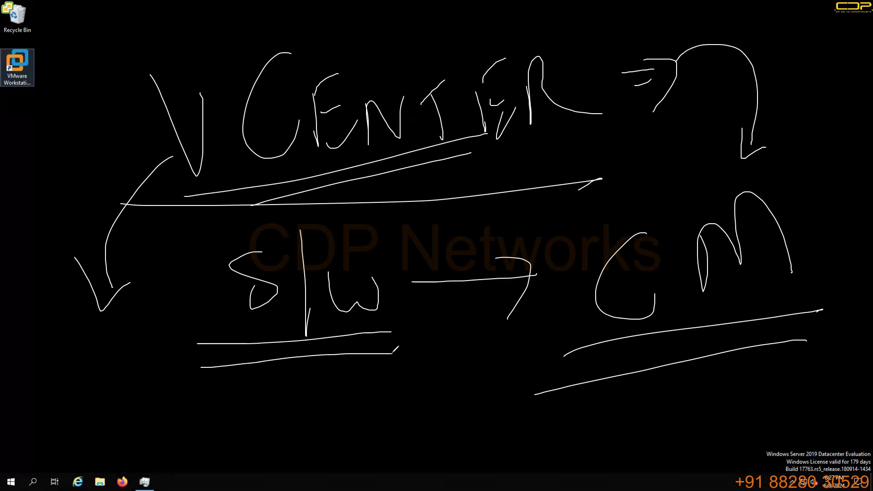
pyautogui.moveTo(262, 443)
pyautogui.mouseDown()
pyautogui.moveTo(275, 386)
pyautogui.moveTo(285, 431)
pyautogui.mouseUp()
pyautogui.moveTo(271, 425); pyautogui.dragTo(280, 403)
pyautogui.moveTo(306, 438)
pyautogui.mouseDown()
pyautogui.moveTo(304, 411)
pyautogui.moveTo(296, 412)
pyautogui.mouseUp()
pyautogui.moveTo(327, 432); pyautogui.dragTo(330, 408)
pyautogui.moveTo(323, 383); pyautogui.dragTo(328, 377)
pyautogui.moveTo(329, 408); pyautogui.dragTo(322, 404)
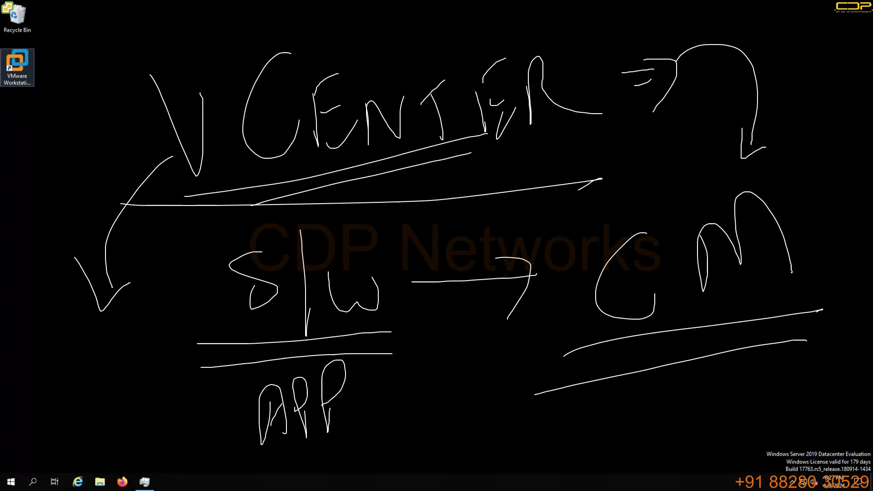
pyautogui.press('Escape')
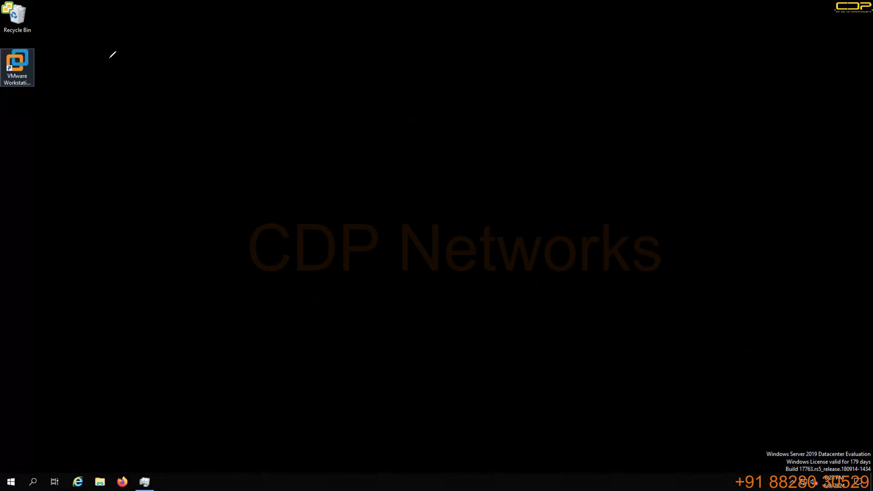
# Handwrite ESXi in white near the upper part of the blank desktop
pyautogui.moveTo(114, 53)
pyautogui.mouseDown()
pyautogui.moveTo(108, 112)
pyautogui.moveTo(133, 45)
pyautogui.mouseUp()
pyautogui.moveTo(118, 77); pyautogui.dragTo(132, 73)
pyautogui.moveTo(105, 113); pyautogui.dragTo(140, 104)
pyautogui.moveTo(162, 60); pyautogui.dragTo(163, 101)
pyautogui.moveTo(192, 72); pyautogui.dragTo(218, 99)
pyautogui.moveTo(217, 77); pyautogui.dragTo(203, 112)
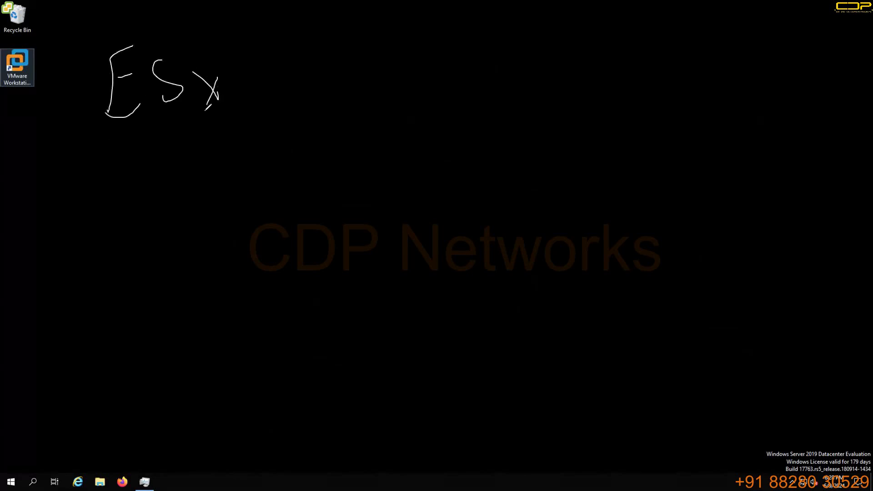
pyautogui.moveTo(249, 75); pyautogui.dragTo(250, 106)
# Draw a horizontal arrow from ESXi and write ISO at its tip
pyautogui.moveTo(303, 79); pyautogui.dragTo(457, 72)
pyautogui.moveTo(417, 58); pyautogui.dragTo(450, 99)
pyautogui.moveTo(491, 56); pyautogui.dragTo(493, 107)
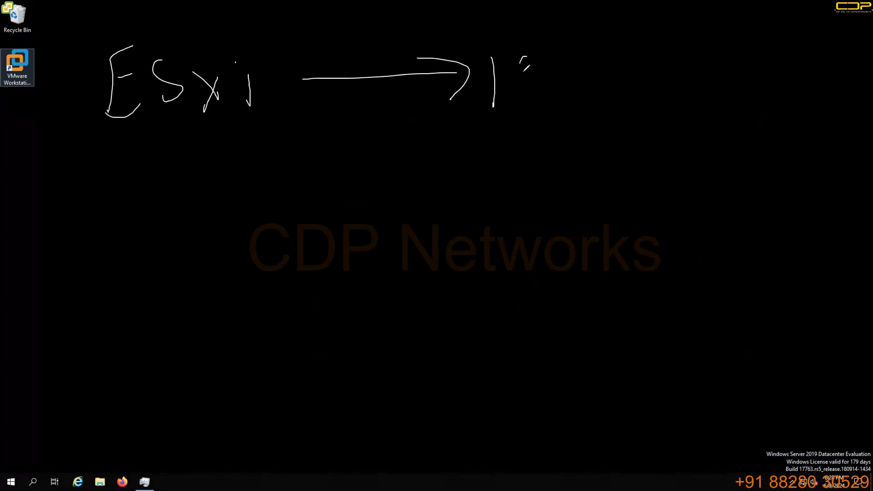
pyautogui.moveTo(526, 56); pyautogui.dragTo(517, 93)
pyautogui.moveTo(553, 75)
pyautogui.mouseDown()
pyautogui.moveTo(580, 82)
pyautogui.moveTo(555, 68)
pyautogui.mouseUp()
# Draw a curved arrow down from ISO and a tall rectangle beneath its tip
pyautogui.moveTo(625, 83)
pyautogui.mouseDown()
pyautogui.moveTo(777, 137)
pyautogui.moveTo(772, 148)
pyautogui.mouseUp()
pyautogui.moveTo(752, 134)
pyautogui.mouseDown()
pyautogui.moveTo(768, 177)
pyautogui.moveTo(793, 156)
pyautogui.mouseUp()
pyautogui.moveTo(728, 210)
pyautogui.mouseDown()
pyautogui.moveTo(819, 430)
pyautogui.moveTo(795, 196)
pyautogui.moveTo(732, 222)
pyautogui.mouseUp()
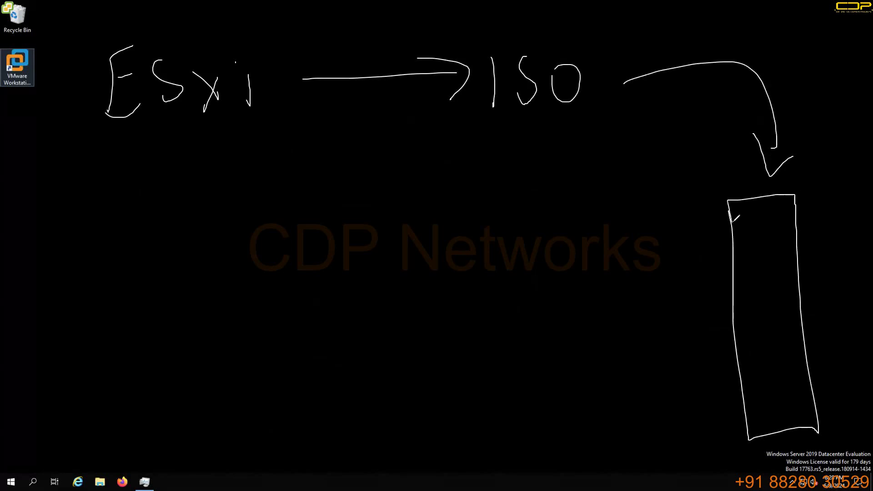
# Write VCENTER below the ESXi row and draw an arrow from it to the word ISO
pyautogui.moveTo(48, 262); pyautogui.dragTo(142, 314)
pyautogui.moveTo(147, 274)
pyautogui.mouseDown()
pyautogui.moveTo(167, 291)
pyautogui.moveTo(224, 250)
pyautogui.moveTo(240, 289)
pyautogui.mouseUp()
pyautogui.moveTo(236, 254)
pyautogui.mouseDown()
pyautogui.moveTo(253, 282)
pyautogui.moveTo(341, 258)
pyautogui.mouseUp()
pyautogui.moveTo(314, 248); pyautogui.dragTo(331, 298)
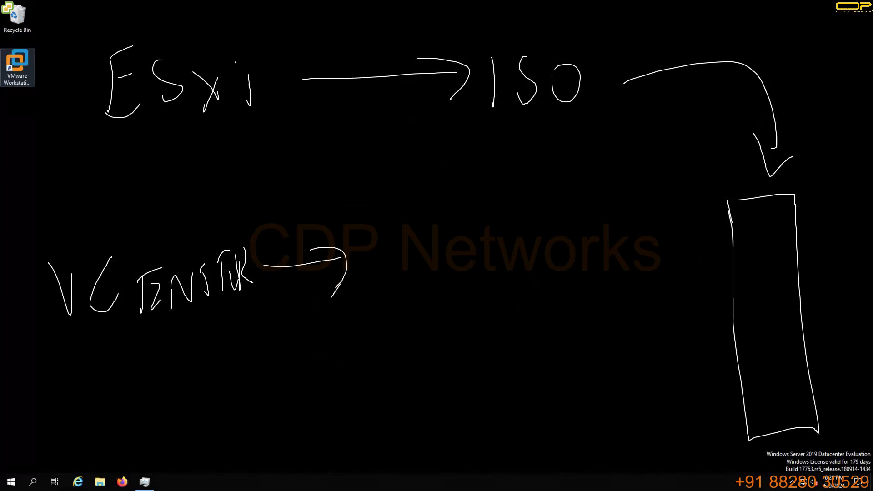
pyautogui.moveTo(359, 254); pyautogui.dragTo(368, 291)
pyautogui.moveTo(378, 247)
pyautogui.mouseDown()
pyautogui.moveTo(390, 249)
pyautogui.moveTo(383, 286)
pyautogui.mouseUp()
# Draw a curved arrow down from the VCENTER ISO to a small box and label the box VM with a double underline
pyautogui.moveTo(426, 245)
pyautogui.mouseDown()
pyautogui.moveTo(437, 278)
pyautogui.moveTo(427, 245)
pyautogui.moveTo(543, 334)
pyautogui.moveTo(529, 344)
pyautogui.mouseUp()
pyautogui.moveTo(531, 316); pyautogui.dragTo(559, 344)
pyautogui.moveTo(409, 386)
pyautogui.mouseDown()
pyautogui.moveTo(508, 447)
pyautogui.moveTo(402, 387)
pyautogui.mouseUp()
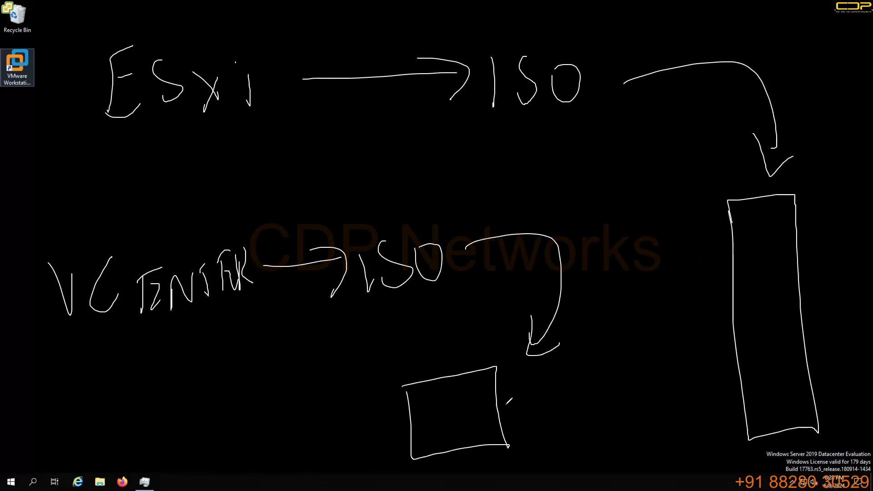
pyautogui.moveTo(509, 382)
pyautogui.mouseDown()
pyautogui.moveTo(528, 394)
pyautogui.moveTo(533, 372)
pyautogui.moveTo(548, 388)
pyautogui.mouseUp()
pyautogui.moveTo(507, 412); pyautogui.dragTo(571, 386)
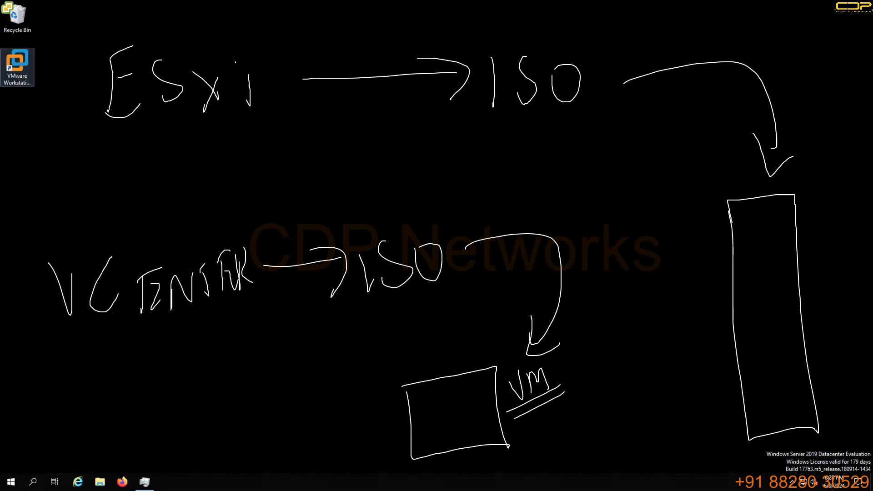
# Mark ESXi with a circled 1 and VCENTER with a circled 2, underline both, and clear the sketch
pyautogui.moveTo(68, 90); pyautogui.dragTo(68, 120)
pyautogui.moveTo(53, 102)
pyautogui.mouseDown()
pyautogui.moveTo(89, 90)
pyautogui.moveTo(54, 82)
pyautogui.mouseUp()
pyautogui.moveTo(69, 352); pyautogui.dragTo(77, 381)
pyautogui.moveTo(88, 379); pyautogui.dragTo(92, 375)
pyautogui.moveTo(89, 332)
pyautogui.mouseDown()
pyautogui.moveTo(91, 394)
pyautogui.moveTo(72, 338)
pyautogui.mouseUp()
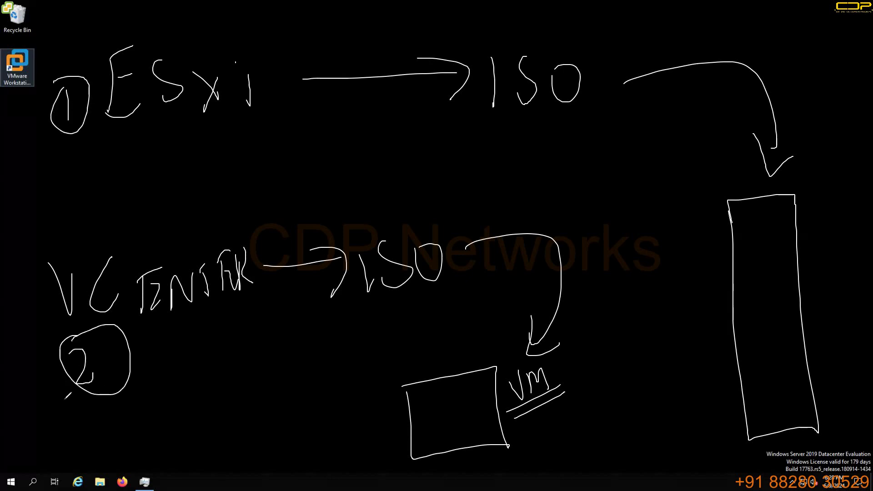
pyautogui.moveTo(85, 153); pyautogui.dragTo(294, 124)
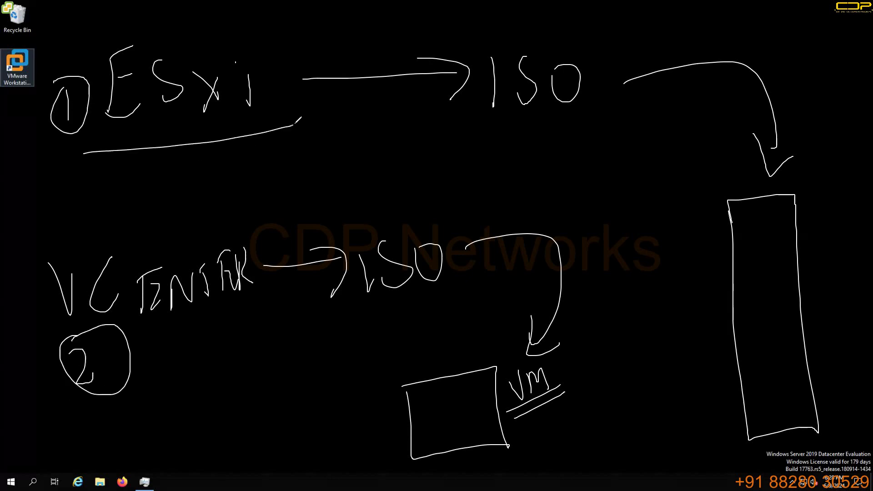
pyautogui.moveTo(146, 354); pyautogui.dragTo(304, 314)
pyautogui.press('e')
# Write VSPHERE in large letters, underline it once, and clear the annotation from the desktop
pyautogui.moveTo(157, 97); pyautogui.dragTo(187, 100)
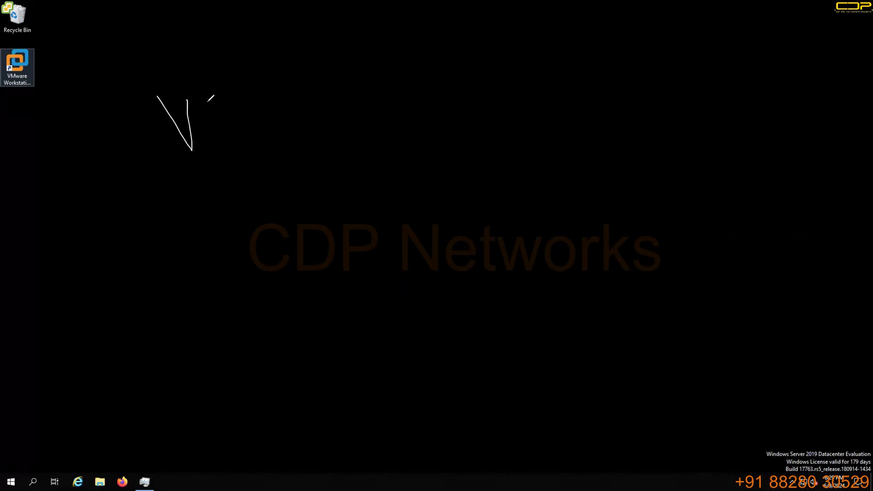
pyautogui.moveTo(240, 65)
pyautogui.mouseDown()
pyautogui.moveTo(250, 164)
pyautogui.moveTo(237, 150)
pyautogui.mouseUp()
pyautogui.moveTo(295, 128)
pyautogui.mouseDown()
pyautogui.moveTo(315, 130)
pyautogui.moveTo(309, 135)
pyautogui.mouseUp()
pyautogui.moveTo(350, 110)
pyautogui.mouseDown()
pyautogui.moveTo(381, 104)
pyautogui.moveTo(387, 150)
pyautogui.mouseUp()
pyautogui.moveTo(402, 101)
pyautogui.mouseDown()
pyautogui.moveTo(416, 154)
pyautogui.moveTo(434, 88)
pyautogui.mouseUp()
pyautogui.moveTo(421, 117)
pyautogui.mouseDown()
pyautogui.moveTo(450, 110)
pyautogui.moveTo(427, 153)
pyautogui.mouseUp()
pyautogui.moveTo(464, 116)
pyautogui.mouseDown()
pyautogui.moveTo(465, 139)
pyautogui.moveTo(508, 142)
pyautogui.mouseUp()
pyautogui.moveTo(521, 102); pyautogui.dragTo(528, 138)
pyautogui.moveTo(545, 73)
pyautogui.mouseDown()
pyautogui.moveTo(521, 84)
pyautogui.moveTo(546, 110)
pyautogui.mouseUp()
pyautogui.moveTo(529, 138); pyautogui.dragTo(557, 129)
pyautogui.moveTo(146, 221); pyautogui.dragTo(544, 168)
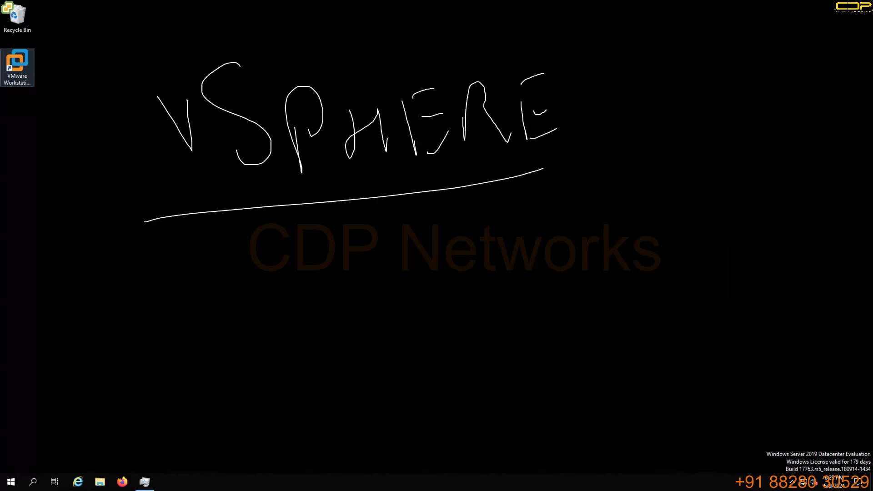
pyautogui.press('Escape')
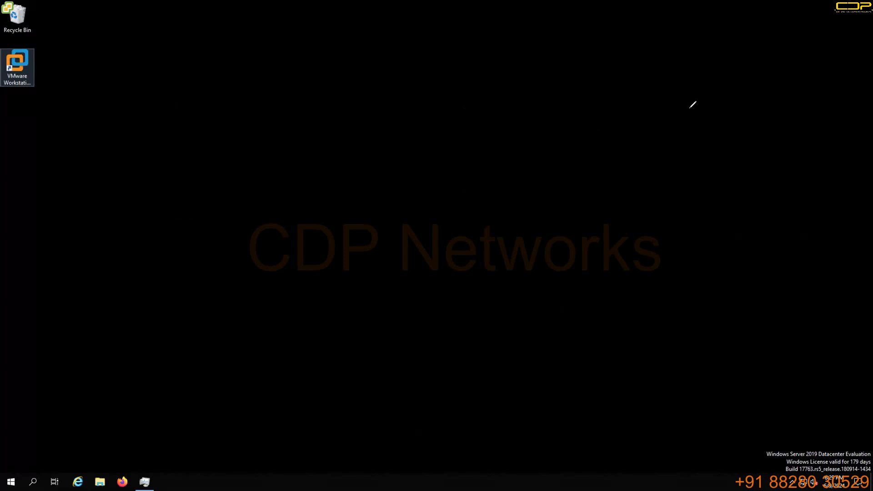
# Write a vertical list of WORD, PPT, EXCEL, OUTLOOK and ONENOTE, and an underlined MS OFFICE across from it
pyautogui.moveTo(641, 67)
pyautogui.mouseDown()
pyautogui.moveTo(662, 108)
pyautogui.moveTo(759, 79)
pyautogui.moveTo(795, 100)
pyautogui.moveTo(783, 104)
pyautogui.mouseUp()
pyautogui.moveTo(692, 206)
pyautogui.mouseDown()
pyautogui.moveTo(756, 187)
pyautogui.moveTo(705, 291)
pyautogui.moveTo(740, 253)
pyautogui.moveTo(768, 249)
pyautogui.moveTo(805, 263)
pyautogui.moveTo(817, 232)
pyautogui.moveTo(741, 324)
pyautogui.moveTo(790, 333)
pyautogui.moveTo(815, 326)
pyautogui.moveTo(842, 337)
pyautogui.moveTo(860, 308)
pyautogui.moveTo(731, 395)
pyautogui.moveTo(791, 385)
pyautogui.moveTo(812, 411)
pyautogui.moveTo(857, 379)
pyautogui.moveTo(863, 402)
pyautogui.mouseUp()
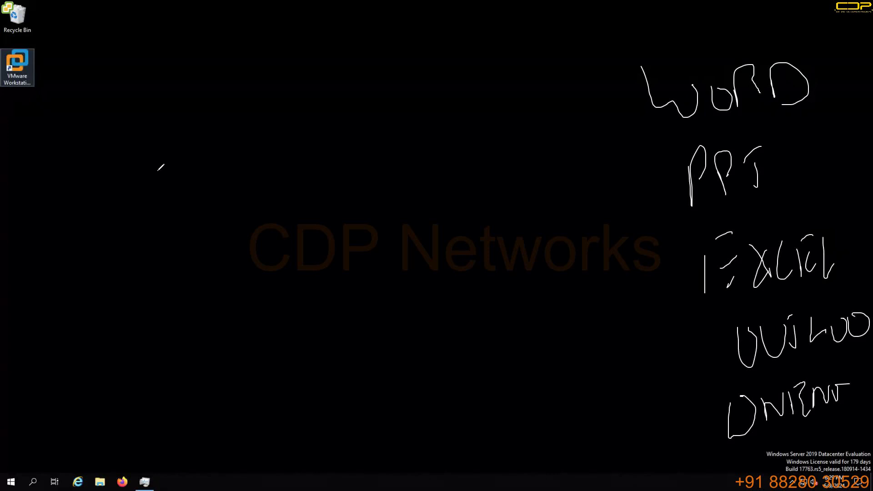
pyautogui.moveTo(56, 195)
pyautogui.mouseDown()
pyautogui.moveTo(57, 244)
pyautogui.moveTo(96, 240)
pyautogui.mouseUp()
pyautogui.moveTo(130, 161); pyautogui.dragTo(124, 213)
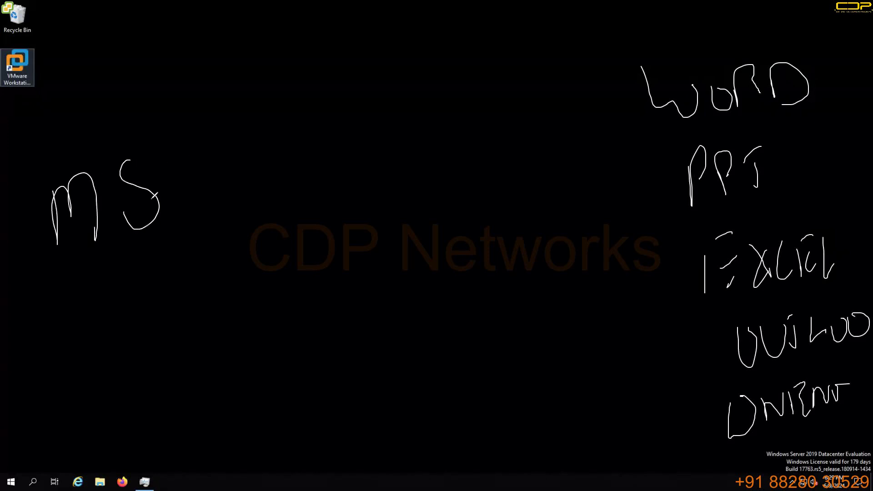
pyautogui.moveTo(180, 168); pyautogui.dragTo(208, 172)
pyautogui.moveTo(221, 209); pyautogui.dragTo(228, 130)
pyautogui.moveTo(228, 176); pyautogui.dragTo(241, 157)
pyautogui.moveTo(250, 141)
pyautogui.mouseDown()
pyautogui.moveTo(252, 192)
pyautogui.moveTo(262, 120)
pyautogui.mouseUp()
pyautogui.moveTo(256, 163); pyautogui.dragTo(270, 147)
pyautogui.moveTo(282, 134); pyautogui.dragTo(285, 178)
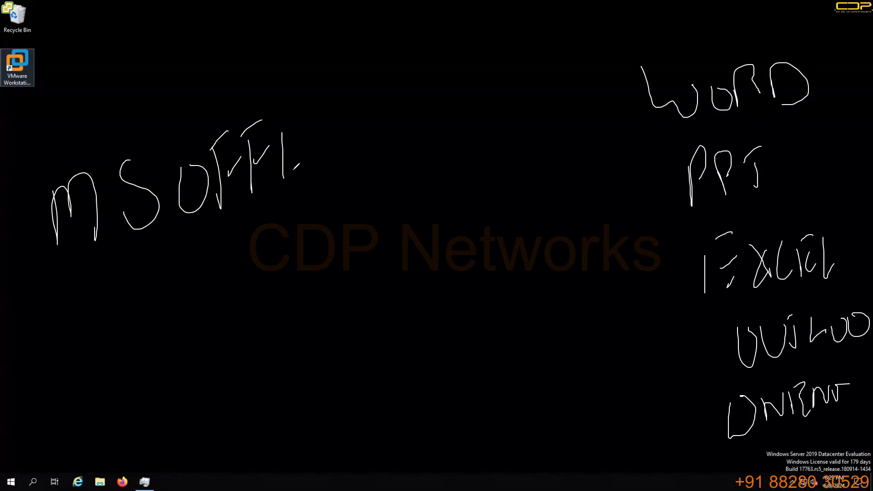
pyautogui.moveTo(311, 113); pyautogui.dragTo(324, 160)
pyautogui.moveTo(334, 123)
pyautogui.mouseDown()
pyautogui.moveTo(335, 166)
pyautogui.moveTo(348, 107)
pyautogui.mouseUp()
pyautogui.moveTo(332, 148)
pyautogui.mouseDown()
pyautogui.moveTo(350, 146)
pyautogui.moveTo(349, 177)
pyautogui.mouseUp()
pyautogui.moveTo(7, 283); pyautogui.dragTo(326, 208)
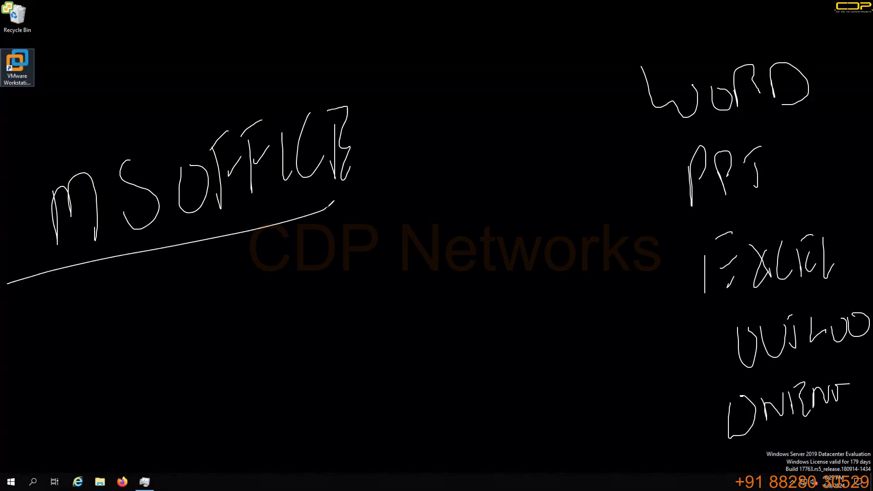
# Write BUNDLE beneath MS OFFICE and draw a large curly brace in front of the list of Office programs
pyautogui.moveTo(85, 314)
pyautogui.mouseDown()
pyautogui.moveTo(93, 367)
pyautogui.moveTo(106, 368)
pyautogui.mouseUp()
pyautogui.moveTo(140, 313); pyautogui.dragTo(173, 314)
pyautogui.moveTo(187, 304)
pyautogui.mouseDown()
pyautogui.moveTo(199, 344)
pyautogui.moveTo(222, 296)
pyautogui.mouseUp()
pyautogui.moveTo(241, 298)
pyautogui.mouseDown()
pyautogui.moveTo(237, 330)
pyautogui.moveTo(255, 282)
pyautogui.mouseUp()
pyautogui.moveTo(267, 273); pyautogui.dragTo(286, 321)
pyautogui.moveTo(298, 289); pyautogui.dragTo(299, 331)
pyautogui.moveTo(295, 282); pyautogui.dragTo(324, 266)
pyautogui.moveTo(313, 297)
pyautogui.mouseDown()
pyautogui.moveTo(339, 300)
pyautogui.moveTo(321, 292)
pyautogui.mouseUp()
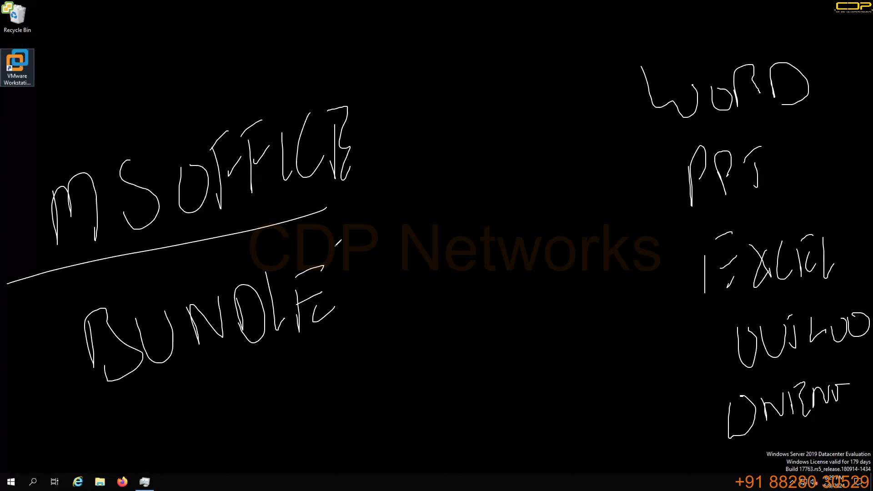
pyautogui.moveTo(619, 48); pyautogui.dragTo(586, 232)
pyautogui.moveTo(604, 190)
pyautogui.mouseDown()
pyautogui.moveTo(555, 450)
pyautogui.moveTo(618, 475)
pyautogui.mouseUp()
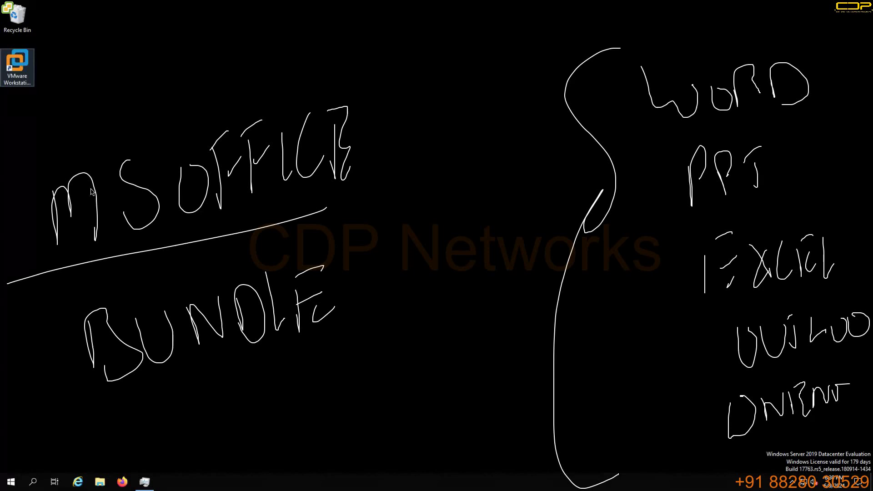
# Strike through MS OFFICE with three red lines and write VSPHERE in red above it
pyautogui.moveTo(45, 203); pyautogui.dragTo(343, 132)
pyautogui.moveTo(46, 231); pyautogui.dragTo(319, 159)
pyautogui.moveTo(96, 249); pyautogui.dragTo(320, 184)
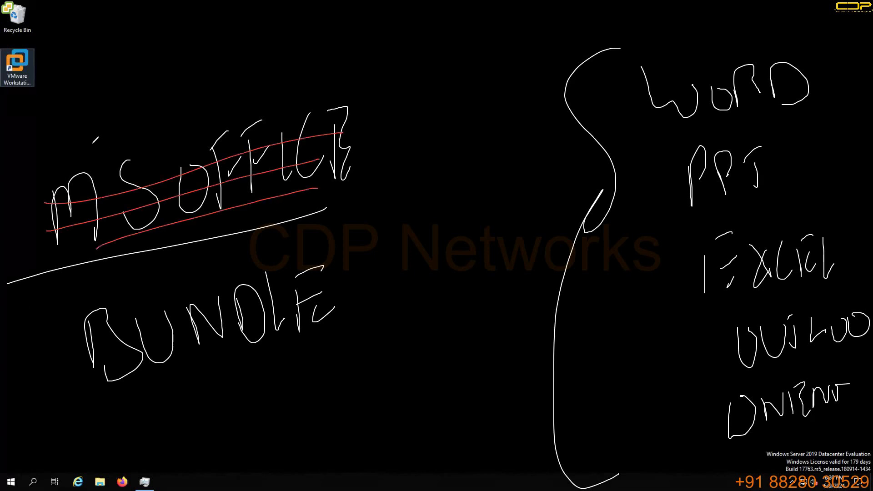
pyautogui.moveTo(55, 113)
pyautogui.mouseDown()
pyautogui.moveTo(91, 108)
pyautogui.moveTo(113, 144)
pyautogui.moveTo(138, 111)
pyautogui.mouseUp()
pyautogui.moveTo(188, 85); pyautogui.dragTo(210, 126)
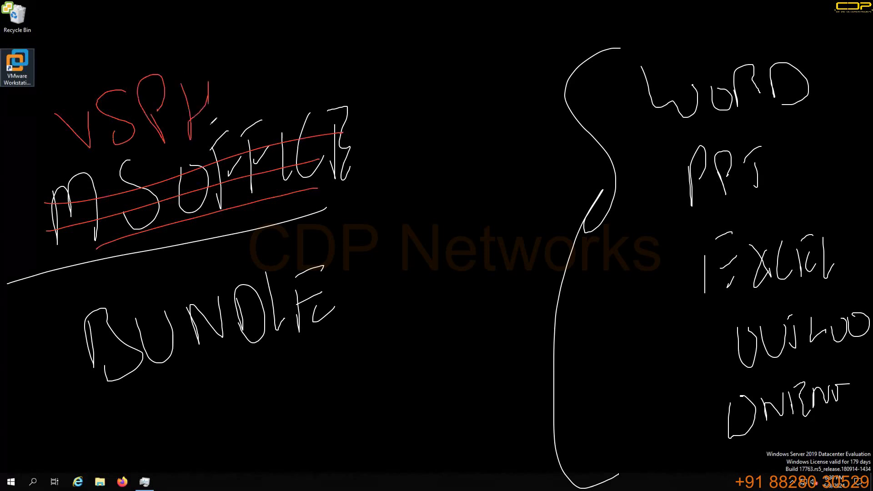
pyautogui.moveTo(248, 65)
pyautogui.mouseDown()
pyautogui.moveTo(241, 126)
pyautogui.moveTo(293, 105)
pyautogui.mouseUp()
pyautogui.moveTo(308, 58)
pyautogui.mouseDown()
pyautogui.moveTo(298, 89)
pyautogui.moveTo(312, 108)
pyautogui.mouseUp()
# Draw red curved arrows from VSPHERE and MS OFFICE to BUNDLE, and one from VSPHERE to the curly brace
pyautogui.moveTo(330, 66); pyautogui.dragTo(356, 266)
pyautogui.moveTo(366, 215)
pyautogui.mouseDown()
pyautogui.moveTo(356, 266)
pyautogui.moveTo(390, 248)
pyautogui.mouseUp()
pyautogui.moveTo(362, 134)
pyautogui.mouseDown()
pyautogui.moveTo(365, 297)
pyautogui.moveTo(383, 309)
pyautogui.mouseUp()
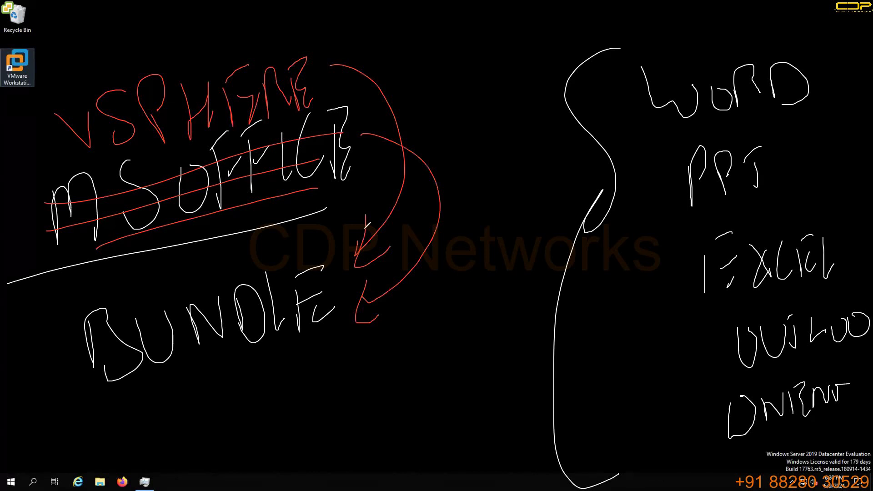
pyautogui.moveTo(315, 73)
pyautogui.mouseDown()
pyautogui.moveTo(464, 50)
pyautogui.moveTo(560, 262)
pyautogui.mouseUp()
pyautogui.moveTo(527, 205); pyautogui.dragTo(572, 224)
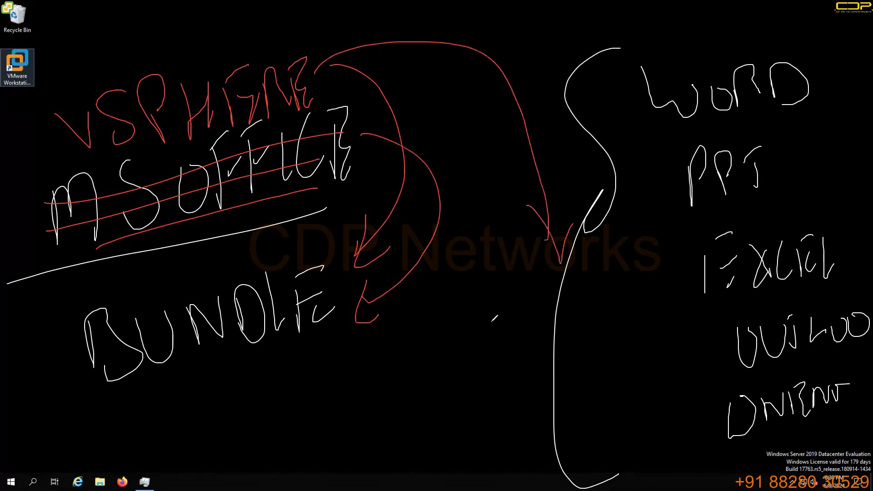
# List ESXi, VCE, REP and BU in red beneath the arrow at the brace, and clear the whole sketch
pyautogui.moveTo(496, 283); pyautogui.dragTo(495, 327)
pyautogui.moveTo(505, 265)
pyautogui.mouseDown()
pyautogui.moveTo(512, 290)
pyautogui.moveTo(522, 300)
pyautogui.moveTo(559, 291)
pyautogui.moveTo(559, 308)
pyautogui.mouseUp()
pyautogui.moveTo(505, 357); pyautogui.dragTo(521, 353)
pyautogui.moveTo(533, 349)
pyautogui.mouseDown()
pyautogui.moveTo(536, 365)
pyautogui.moveTo(555, 359)
pyautogui.moveTo(559, 370)
pyautogui.mouseUp()
pyautogui.moveTo(515, 411); pyautogui.dragTo(517, 442)
pyautogui.moveTo(535, 403)
pyautogui.mouseDown()
pyautogui.moveTo(566, 412)
pyautogui.moveTo(555, 456)
pyautogui.moveTo(547, 455)
pyautogui.moveTo(561, 441)
pyautogui.mouseUp()
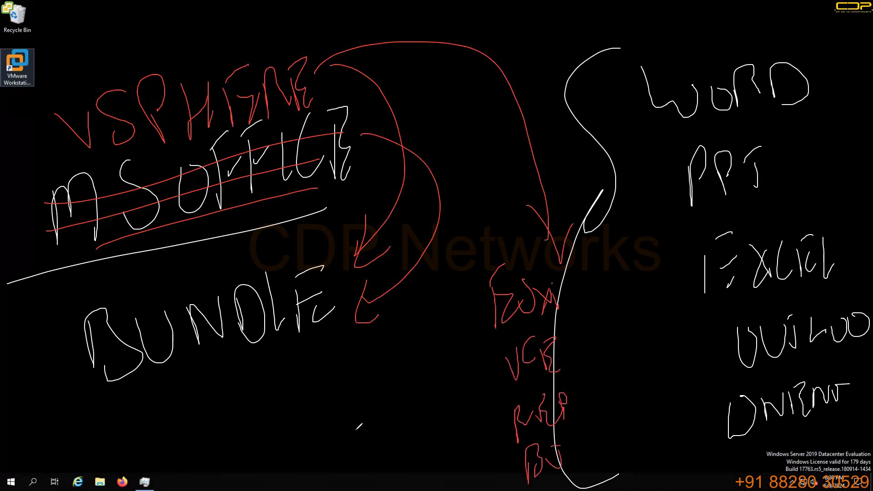
pyautogui.moveTo(362, 404)
pyautogui.mouseDown()
pyautogui.moveTo(414, 412)
pyautogui.moveTo(453, 395)
pyautogui.mouseUp()
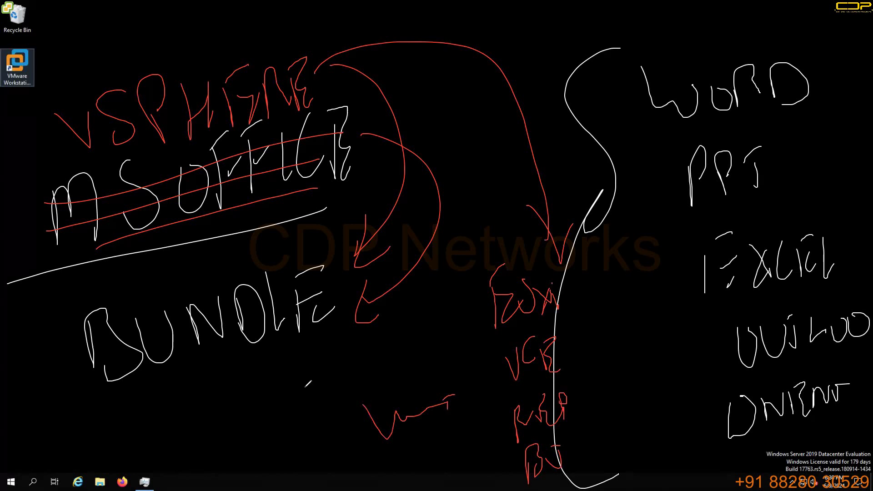
pyautogui.press('e')
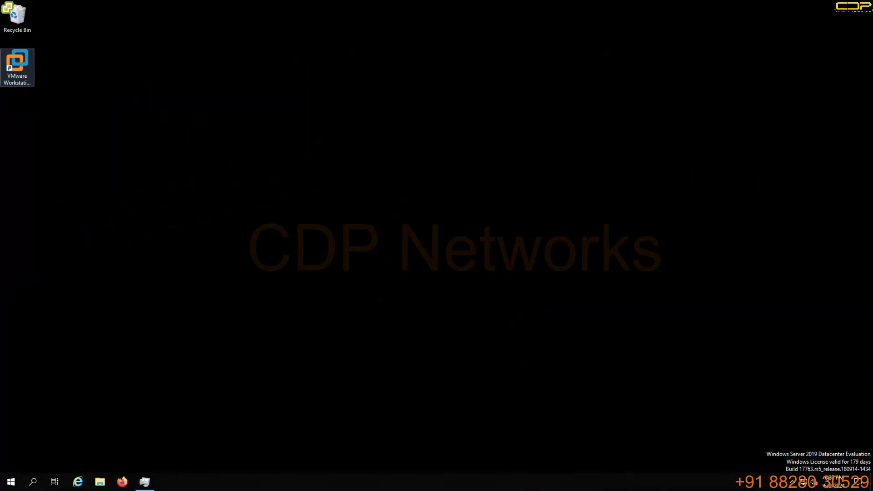
# Write an underlined VSPHERE in red on the empty desktop and draw a double-line arrow after it
pyautogui.moveTo(103, 60)
pyautogui.mouseDown()
pyautogui.moveTo(124, 113)
pyautogui.moveTo(124, 71)
pyautogui.mouseUp()
pyautogui.moveTo(176, 57)
pyautogui.mouseDown()
pyautogui.moveTo(163, 87)
pyautogui.moveTo(191, 66)
pyautogui.moveTo(232, 117)
pyautogui.moveTo(294, 131)
pyautogui.moveTo(328, 116)
pyautogui.moveTo(368, 71)
pyautogui.moveTo(376, 120)
pyautogui.mouseUp()
pyautogui.moveTo(93, 164); pyautogui.dragTo(404, 146)
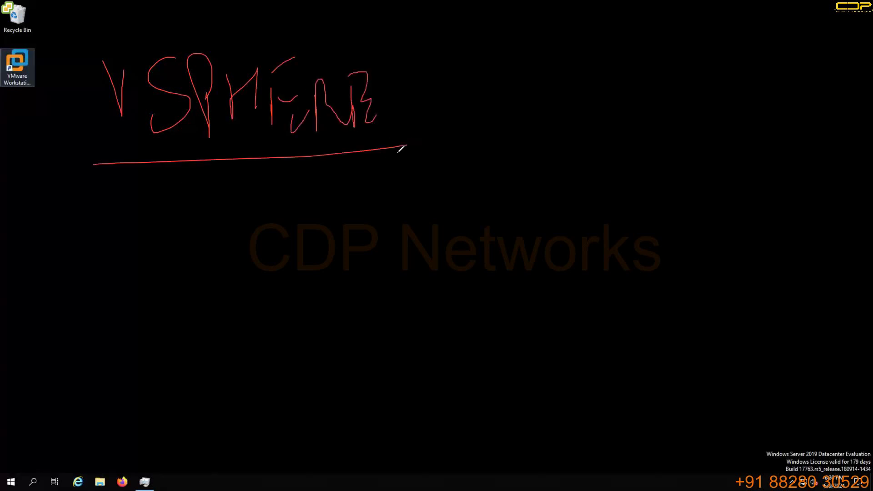
pyautogui.moveTo(423, 100); pyautogui.dragTo(487, 93)
pyautogui.moveTo(448, 120); pyautogui.dragTo(500, 102)
pyautogui.moveTo(462, 70)
pyautogui.mouseDown()
pyautogui.moveTo(499, 71)
pyautogui.moveTo(523, 154)
pyautogui.mouseUp()
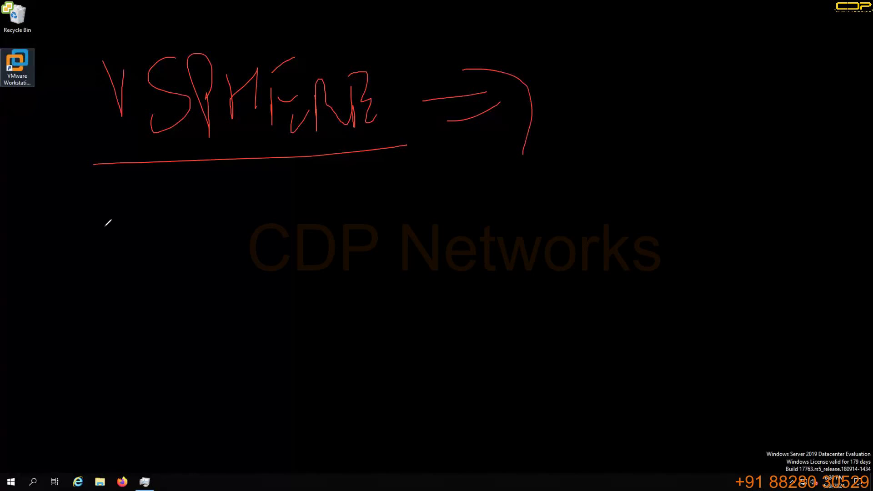
# Write ESXi in red below the underlined VSPHERE heading
pyautogui.moveTo(154, 241); pyautogui.dragTo(160, 302)
pyautogui.moveTo(145, 219); pyautogui.dragTo(189, 206)
pyautogui.moveTo(159, 250); pyautogui.dragTo(181, 248)
pyautogui.moveTo(163, 303); pyautogui.dragTo(188, 301)
pyautogui.moveTo(217, 232); pyautogui.dragTo(220, 281)
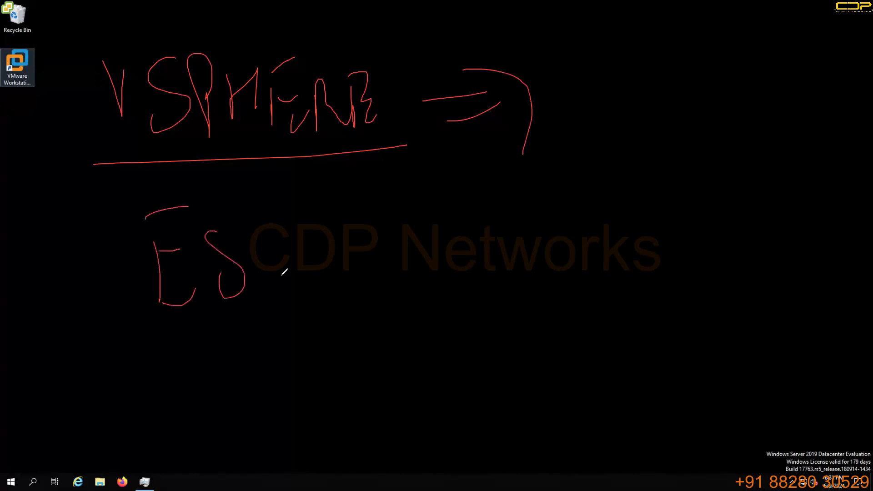
pyautogui.moveTo(260, 245); pyautogui.dragTo(291, 291)
pyautogui.moveTo(284, 251); pyautogui.dragTo(270, 311)
pyautogui.moveTo(325, 259); pyautogui.dragTo(325, 299)
pyautogui.click(315, 241)
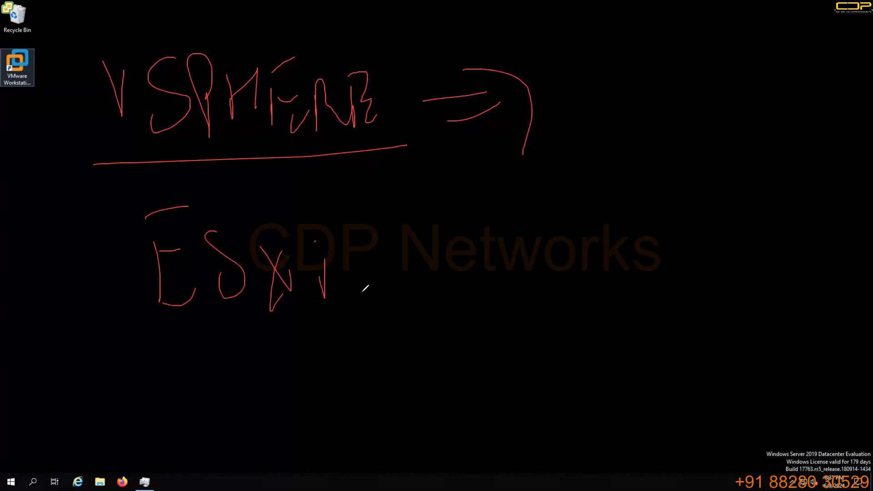
# Write VCENTER in red beneath ESXi
pyautogui.moveTo(186, 398); pyautogui.dragTo(217, 399)
pyautogui.moveTo(270, 384); pyautogui.dragTo(270, 432)
pyautogui.moveTo(290, 396); pyautogui.dragTo(294, 447)
pyautogui.moveTo(283, 399); pyautogui.dragTo(300, 386)
pyautogui.moveTo(299, 414); pyautogui.dragTo(315, 434)
pyautogui.moveTo(333, 400)
pyautogui.mouseDown()
pyautogui.moveTo(337, 444)
pyautogui.moveTo(357, 436)
pyautogui.mouseUp()
pyautogui.moveTo(363, 400); pyautogui.dragTo(386, 439)
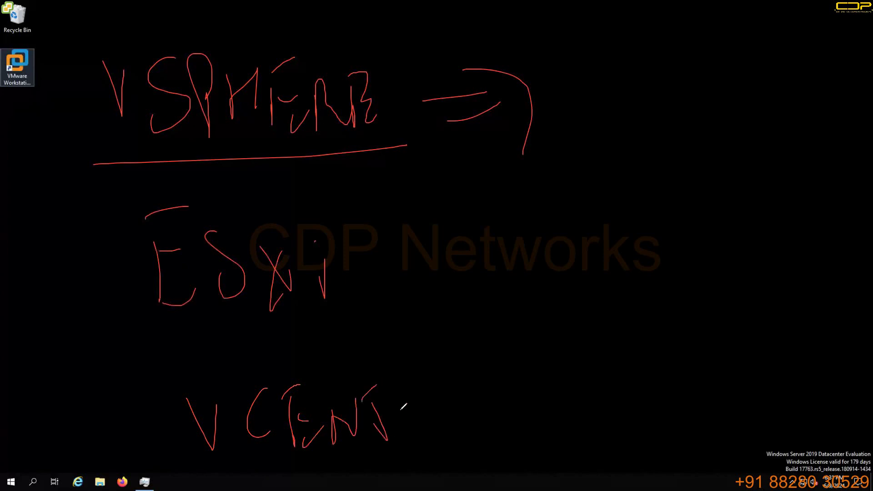
pyautogui.moveTo(396, 385); pyautogui.dragTo(405, 432)
pyautogui.moveTo(393, 389)
pyautogui.mouseDown()
pyautogui.moveTo(418, 372)
pyautogui.moveTo(434, 429)
pyautogui.mouseUp()
pyautogui.moveTo(439, 427)
pyautogui.mouseDown()
pyautogui.moveTo(457, 364)
pyautogui.moveTo(495, 416)
pyautogui.mouseUp()
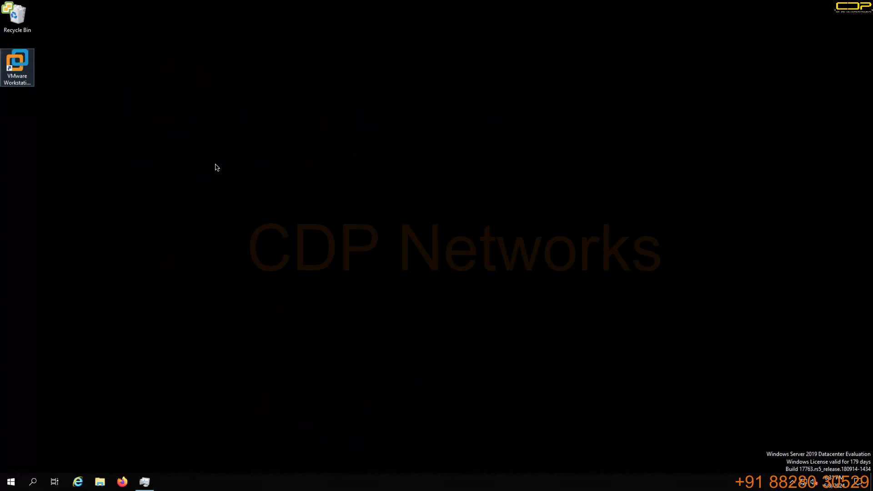
# Draw a small square and two tall rectangles side by side in white on the empty desktop
pyautogui.moveTo(102, 81)
pyautogui.mouseDown()
pyautogui.moveTo(177, 168)
pyautogui.moveTo(230, 63)
pyautogui.moveTo(109, 75)
pyautogui.mouseUp()
pyautogui.moveTo(360, 78)
pyautogui.mouseDown()
pyautogui.moveTo(352, 416)
pyautogui.moveTo(457, 403)
pyautogui.moveTo(457, 56)
pyautogui.moveTo(363, 78)
pyautogui.mouseUp()
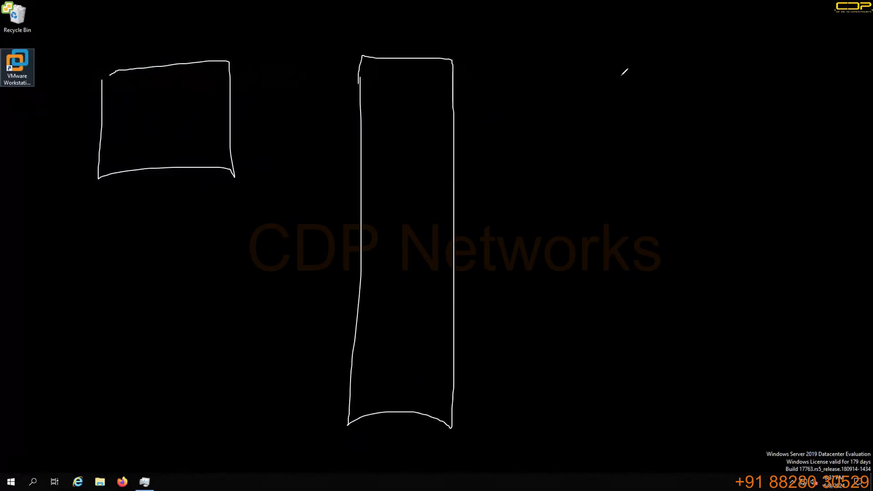
pyautogui.moveTo(568, 69)
pyautogui.mouseDown()
pyautogui.moveTo(578, 421)
pyautogui.moveTo(669, 412)
pyautogui.moveTo(648, 76)
pyautogui.moveTo(567, 63)
pyautogui.mouseUp()
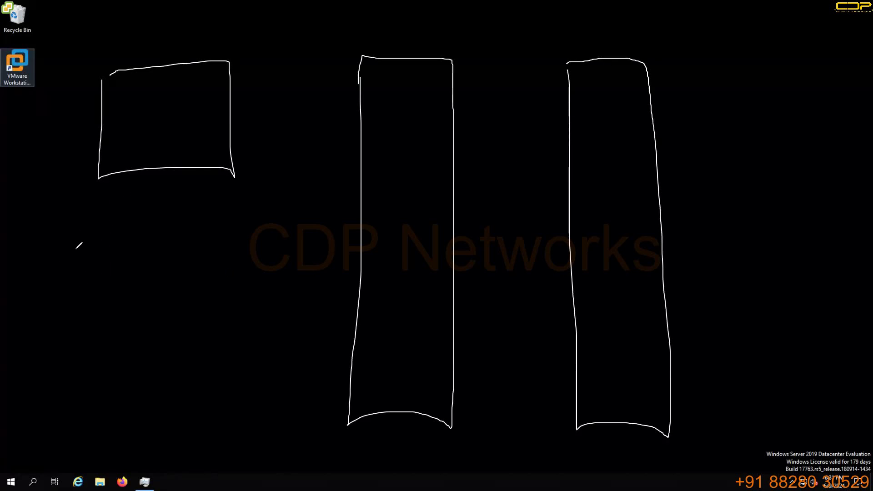
# Write ISO below the small square and draw arrows from it to the square and to both tall rectangles
pyautogui.moveTo(63, 228); pyautogui.dragTo(62, 258)
pyautogui.moveTo(84, 228)
pyautogui.mouseDown()
pyautogui.moveTo(71, 240)
pyautogui.moveTo(76, 256)
pyautogui.mouseUp()
pyautogui.moveTo(95, 234)
pyautogui.mouseDown()
pyautogui.moveTo(130, 187)
pyautogui.moveTo(132, 221)
pyautogui.mouseUp()
pyautogui.moveTo(97, 259)
pyautogui.mouseDown()
pyautogui.moveTo(269, 222)
pyautogui.moveTo(318, 222)
pyautogui.mouseUp()
pyautogui.moveTo(268, 215); pyautogui.dragTo(293, 255)
pyautogui.moveTo(115, 241)
pyautogui.mouseDown()
pyautogui.moveTo(562, 311)
pyautogui.moveTo(558, 332)
pyautogui.mouseUp()
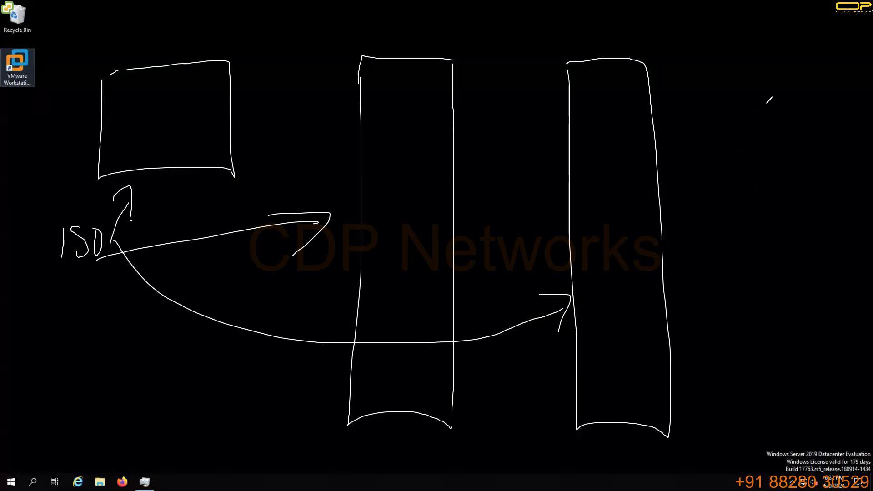
# Write an underlined ESXi beside the second tall rectangle, with one arrow above it and a curved arrow to the rectangle
pyautogui.moveTo(735, 43); pyautogui.dragTo(691, 111)
pyautogui.moveTo(685, 65)
pyautogui.mouseDown()
pyautogui.moveTo(683, 95)
pyautogui.moveTo(707, 136)
pyautogui.mouseUp()
pyautogui.moveTo(703, 98)
pyautogui.mouseDown()
pyautogui.moveTo(730, 78)
pyautogui.moveTo(731, 96)
pyautogui.mouseUp()
pyautogui.moveTo(713, 118)
pyautogui.mouseDown()
pyautogui.moveTo(742, 112)
pyautogui.moveTo(751, 123)
pyautogui.mouseUp()
pyautogui.moveTo(786, 93); pyautogui.dragTo(770, 132)
pyautogui.moveTo(774, 101); pyautogui.dragTo(790, 112)
pyautogui.moveTo(797, 104); pyautogui.dragTo(809, 129)
pyautogui.moveTo(703, 159); pyautogui.dragTo(801, 136)
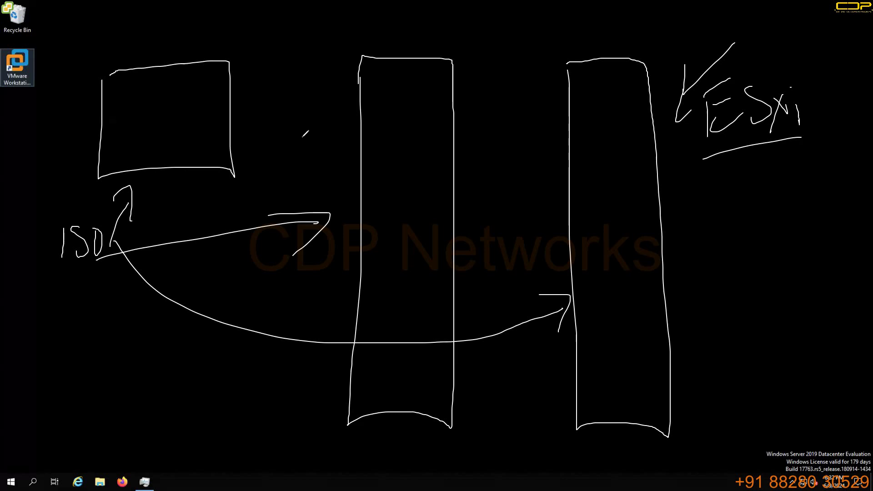
pyautogui.moveTo(762, 140); pyautogui.dragTo(670, 296)
pyautogui.moveTo(676, 264)
pyautogui.mouseDown()
pyautogui.moveTo(670, 295)
pyautogui.moveTo(708, 295)
pyautogui.mouseUp()
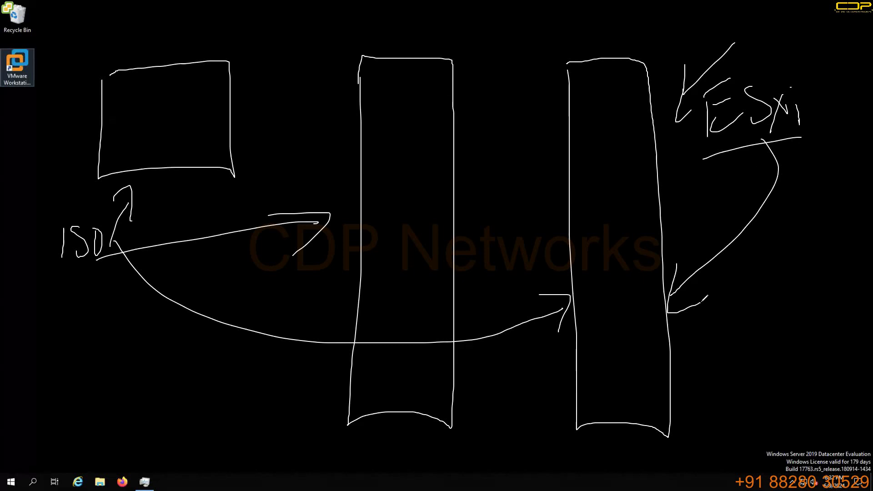
# Erase the server sketch and write COMPATIBLE H/W in yellow across the desktop with a long line beneath it
pyautogui.hotkey('ctrl', 'z')
pyautogui.press('e')
pyautogui.press('Escape')
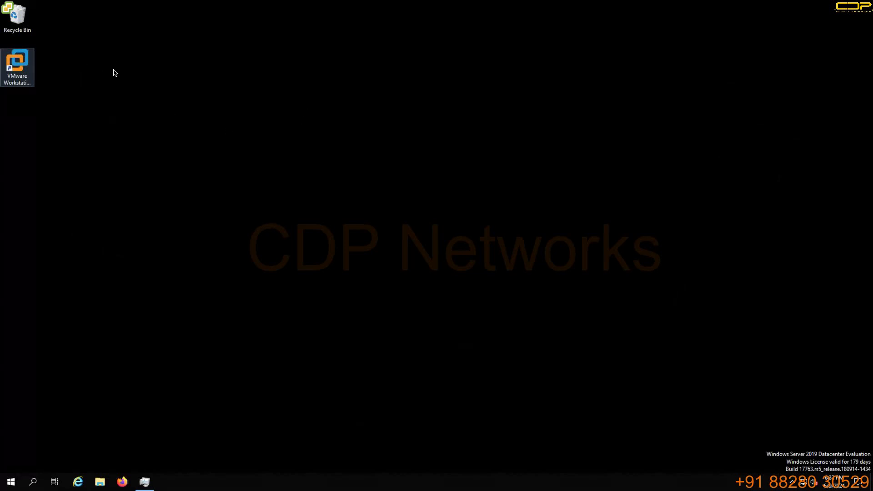
pyautogui.moveTo(127, 49)
pyautogui.mouseDown()
pyautogui.moveTo(119, 91)
pyautogui.moveTo(156, 89)
pyautogui.mouseUp()
pyautogui.moveTo(166, 104)
pyautogui.mouseDown()
pyautogui.moveTo(186, 75)
pyautogui.moveTo(209, 103)
pyautogui.moveTo(305, 86)
pyautogui.moveTo(388, 45)
pyautogui.moveTo(430, 105)
pyautogui.moveTo(456, 95)
pyautogui.moveTo(474, 63)
pyautogui.moveTo(478, 94)
pyautogui.mouseUp()
pyautogui.moveTo(639, 53)
pyautogui.mouseDown()
pyautogui.moveTo(653, 103)
pyautogui.moveTo(702, 78)
pyautogui.moveTo(756, 73)
pyautogui.moveTo(776, 117)
pyautogui.mouseUp()
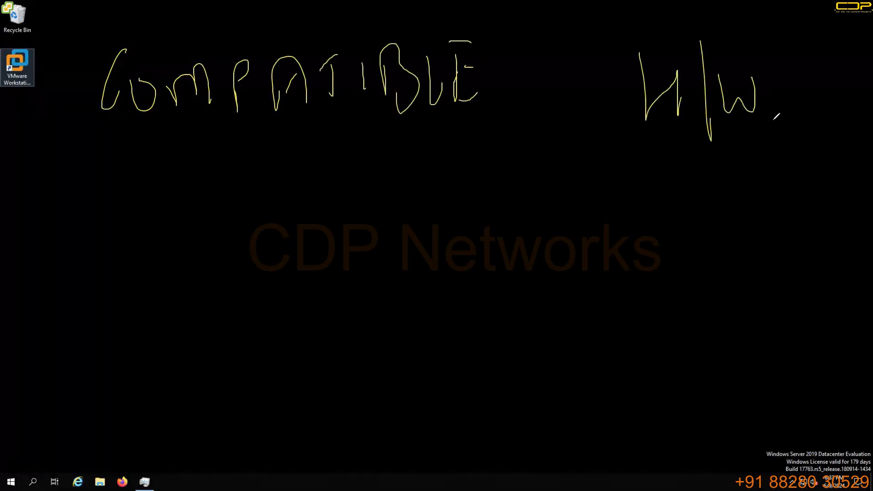
pyautogui.moveTo(48, 181); pyautogui.dragTo(740, 120)
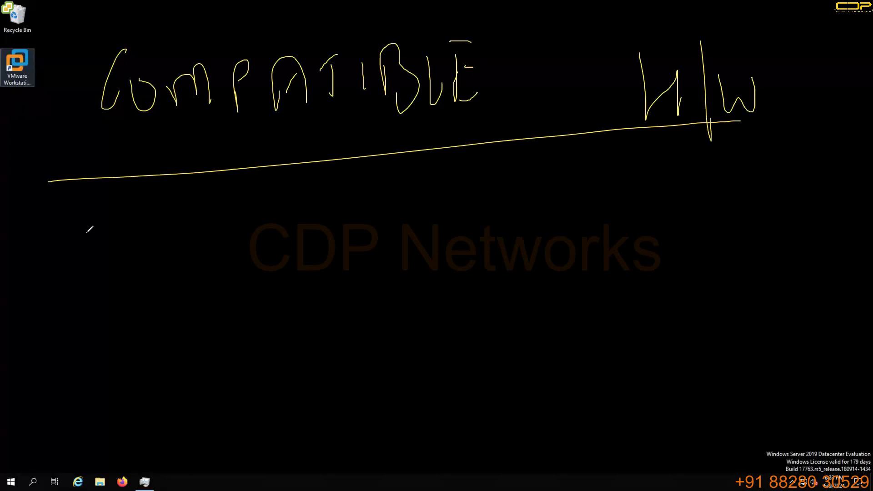
# Write TSE in yellow below the long line and draw a double arrow pointing away from it
pyautogui.moveTo(97, 227); pyautogui.dragTo(100, 286)
pyautogui.moveTo(73, 237); pyautogui.dragTo(109, 225)
pyautogui.moveTo(145, 218)
pyautogui.mouseDown()
pyautogui.moveTo(146, 256)
pyautogui.moveTo(133, 267)
pyautogui.mouseUp()
pyautogui.moveTo(167, 229)
pyautogui.mouseDown()
pyautogui.moveTo(164, 277)
pyautogui.moveTo(189, 225)
pyautogui.mouseUp()
pyautogui.moveTo(169, 250)
pyautogui.mouseDown()
pyautogui.moveTo(182, 248)
pyautogui.moveTo(186, 267)
pyautogui.mouseUp()
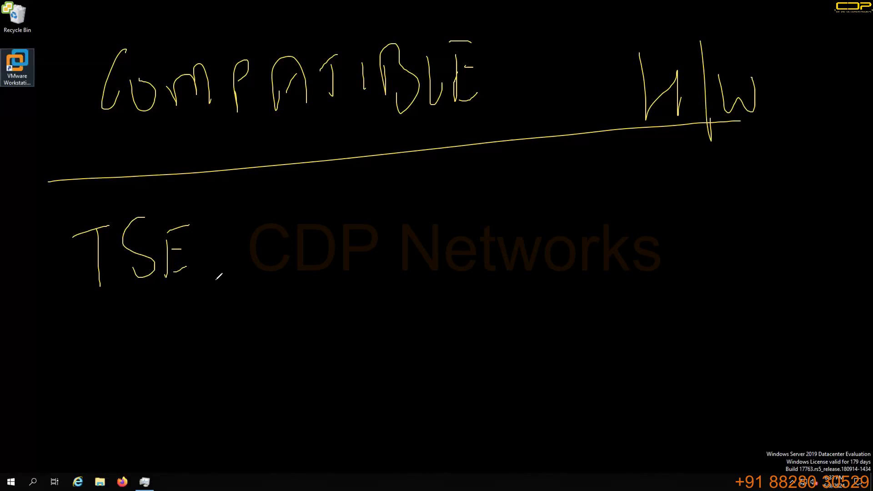
pyautogui.moveTo(244, 242); pyautogui.dragTo(285, 236)
pyautogui.moveTo(257, 259); pyautogui.dragTo(296, 253)
pyautogui.moveTo(258, 221); pyautogui.dragTo(292, 278)
# Write ESXi LOG BUNDLE in yellow after the double arrow and underline it
pyautogui.moveTo(389, 217); pyautogui.dragTo(387, 268)
pyautogui.moveTo(383, 224)
pyautogui.mouseDown()
pyautogui.moveTo(413, 214)
pyautogui.moveTo(383, 274)
pyautogui.mouseUp()
pyautogui.moveTo(430, 221); pyautogui.dragTo(454, 269)
pyautogui.moveTo(461, 236); pyautogui.dragTo(487, 249)
pyautogui.moveTo(475, 227); pyautogui.dragTo(452, 270)
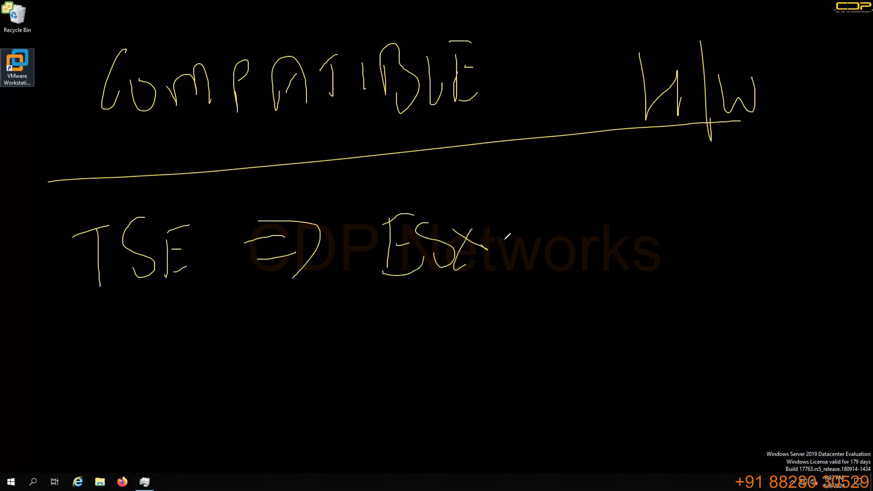
pyautogui.moveTo(502, 237); pyautogui.dragTo(502, 270)
pyautogui.click(491, 232)
pyautogui.moveTo(609, 196)
pyautogui.mouseDown()
pyautogui.moveTo(623, 249)
pyautogui.moveTo(646, 255)
pyautogui.mouseUp()
pyautogui.moveTo(668, 207); pyautogui.dragTo(680, 249)
pyautogui.moveTo(726, 212)
pyautogui.mouseDown()
pyautogui.moveTo(729, 257)
pyautogui.moveTo(805, 200)
pyautogui.moveTo(821, 243)
pyautogui.mouseUp()
pyautogui.click(735, 234)
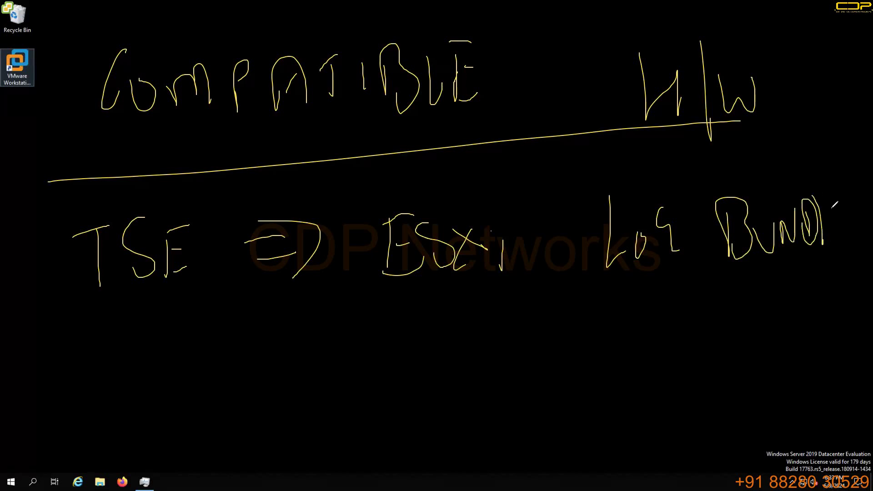
pyautogui.moveTo(834, 198); pyautogui.dragTo(857, 233)
pyautogui.moveTo(392, 313)
pyautogui.mouseDown()
pyautogui.moveTo(723, 287)
pyautogui.moveTo(812, 271)
pyautogui.mouseUp()
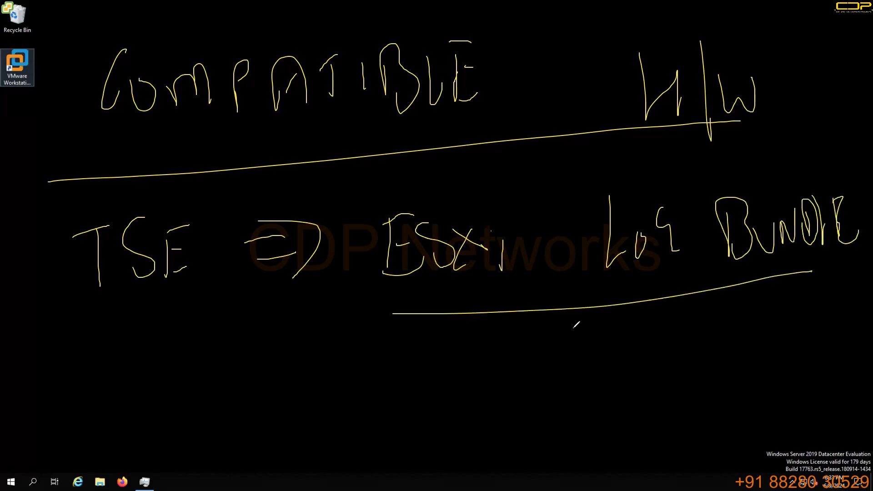
# Draw an arrow down from the underlined log bundle text, write FTP beneath it and add an arrow leading away from FTP
pyautogui.moveTo(576, 318); pyautogui.dragTo(576, 356)
pyautogui.moveTo(565, 336); pyautogui.dragTo(577, 376)
pyautogui.moveTo(468, 429); pyautogui.dragTo(463, 472)
pyautogui.moveTo(470, 421); pyautogui.dragTo(485, 411)
pyautogui.moveTo(468, 450); pyautogui.dragTo(481, 438)
pyautogui.moveTo(499, 428); pyautogui.dragTo(501, 454)
pyautogui.moveTo(489, 425); pyautogui.dragTo(515, 413)
pyautogui.moveTo(537, 452)
pyautogui.mouseDown()
pyautogui.moveTo(532, 423)
pyautogui.moveTo(549, 418)
pyautogui.mouseUp()
pyautogui.moveTo(440, 435)
pyautogui.mouseDown()
pyautogui.moveTo(379, 450)
pyautogui.moveTo(408, 460)
pyautogui.mouseUp()
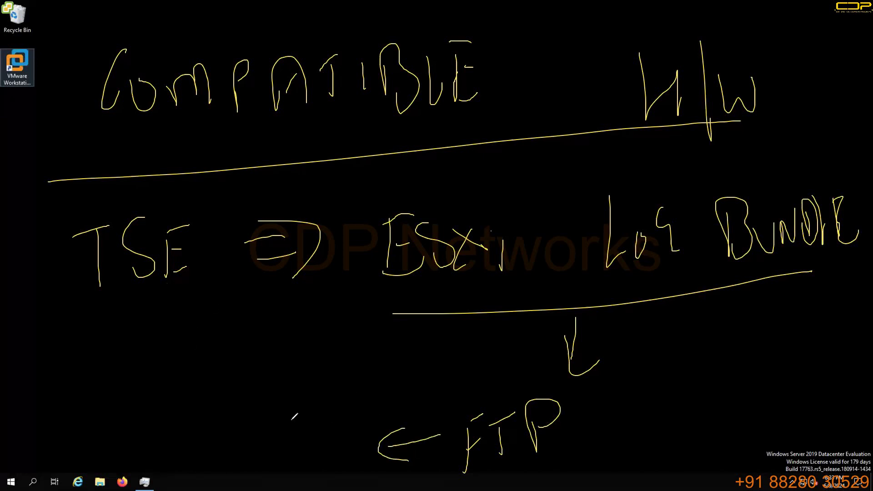
# Write ZIP at the end of the FTP arrow and draw an arrow from it to a slanted note beginning with EX
pyautogui.moveTo(235, 417)
pyautogui.mouseDown()
pyautogui.moveTo(250, 454)
pyautogui.moveTo(261, 449)
pyautogui.mouseUp()
pyautogui.moveTo(274, 426); pyautogui.dragTo(274, 454)
pyautogui.moveTo(283, 424)
pyautogui.mouseDown()
pyautogui.moveTo(293, 440)
pyautogui.moveTo(285, 427)
pyautogui.moveTo(210, 433)
pyautogui.moveTo(226, 441)
pyautogui.mouseUp()
pyautogui.moveTo(95, 451)
pyautogui.mouseDown()
pyautogui.moveTo(96, 416)
pyautogui.moveTo(104, 439)
pyautogui.moveTo(127, 415)
pyautogui.moveTo(141, 423)
pyautogui.moveTo(205, 371)
pyautogui.moveTo(227, 385)
pyautogui.mouseUp()
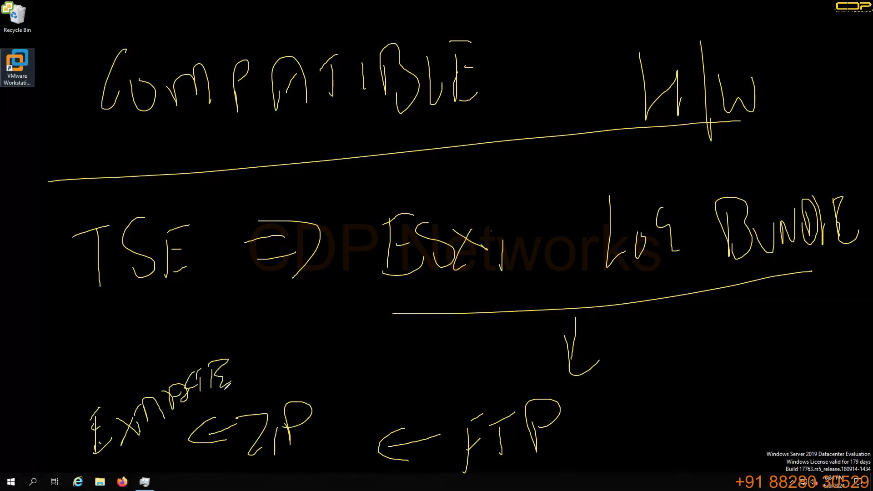
# Draw an arrow down from TSE and write an underlined INT TOOL beneath it
pyautogui.moveTo(110, 285); pyautogui.dragTo(110, 312)
pyautogui.moveTo(100, 287)
pyautogui.mouseDown()
pyautogui.moveTo(96, 322)
pyautogui.moveTo(115, 316)
pyautogui.mouseUp()
pyautogui.moveTo(65, 348); pyautogui.dragTo(62, 375)
pyautogui.moveTo(68, 366)
pyautogui.mouseDown()
pyautogui.moveTo(88, 345)
pyautogui.moveTo(93, 370)
pyautogui.mouseUp()
pyautogui.moveTo(119, 335); pyautogui.dragTo(135, 328)
pyautogui.moveTo(132, 338); pyautogui.dragTo(131, 362)
pyautogui.moveTo(140, 331); pyautogui.dragTo(157, 340)
pyautogui.moveTo(171, 323); pyautogui.dragTo(177, 335)
pyautogui.moveTo(182, 299); pyautogui.dragTo(208, 314)
pyautogui.moveTo(35, 391); pyautogui.dragTo(213, 339)
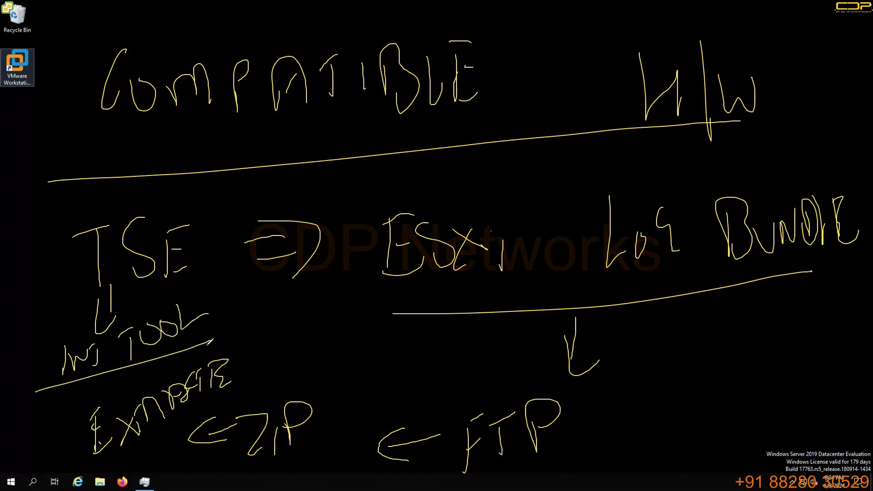
# Draw a curved yellow arrow beside INT TOOL and write an underlined RED in red with a red arrow leading to it from TSE
pyautogui.moveTo(210, 301)
pyautogui.mouseDown()
pyautogui.moveTo(238, 353)
pyautogui.moveTo(264, 352)
pyautogui.mouseUp()
pyautogui.moveTo(299, 337)
pyautogui.mouseDown()
pyautogui.moveTo(331, 292)
pyautogui.moveTo(339, 314)
pyautogui.moveTo(366, 328)
pyautogui.mouseUp()
pyautogui.moveTo(285, 352); pyautogui.dragTo(397, 326)
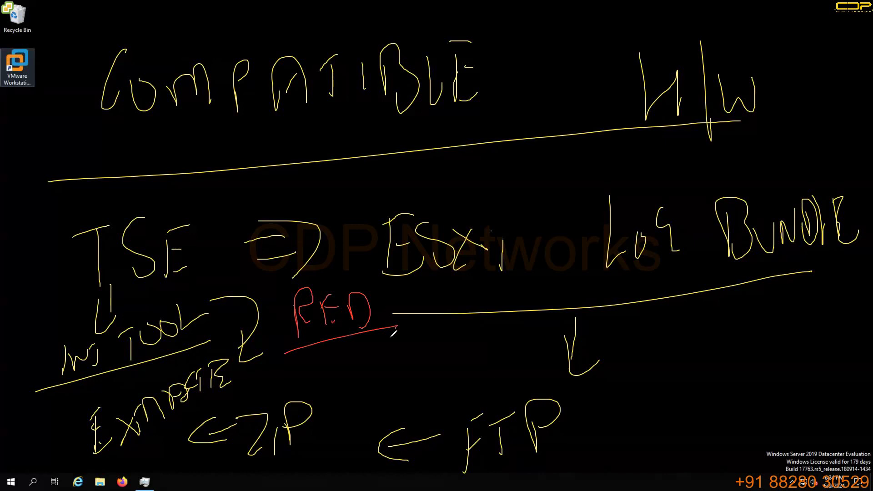
pyautogui.moveTo(179, 213)
pyautogui.mouseDown()
pyautogui.moveTo(335, 209)
pyautogui.moveTo(340, 273)
pyautogui.moveTo(363, 251)
pyautogui.mouseUp()
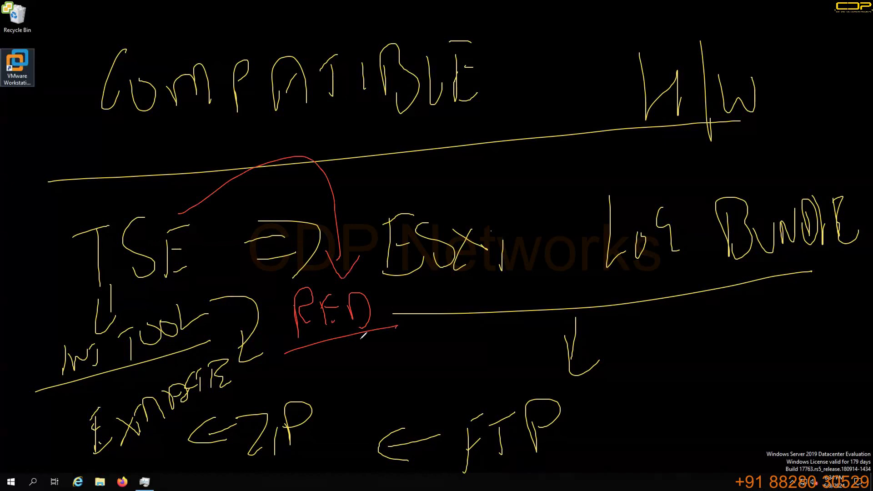
# Draw a long red arrow from RED to the area beside FTP and write a double-underlined H/W in red there
pyautogui.moveTo(356, 331); pyautogui.dragTo(627, 409)
pyautogui.moveTo(607, 395)
pyautogui.mouseDown()
pyautogui.moveTo(614, 437)
pyautogui.moveTo(682, 427)
pyautogui.mouseUp()
pyautogui.moveTo(689, 375); pyautogui.dragTo(697, 438)
pyautogui.moveTo(702, 410)
pyautogui.mouseDown()
pyautogui.moveTo(724, 415)
pyautogui.moveTo(728, 400)
pyautogui.moveTo(711, 432)
pyautogui.mouseUp()
pyautogui.moveTo(635, 448); pyautogui.dragTo(742, 420)
pyautogui.moveTo(637, 456); pyautogui.dragTo(755, 426)
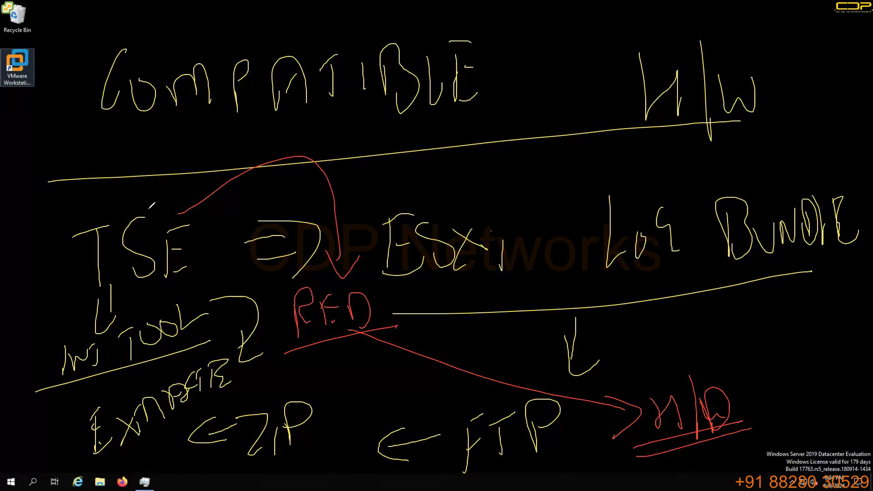
# Mark the ESXi text with a row of red crosses above it and a red line beside it
pyautogui.moveTo(388, 160); pyautogui.dragTo(440, 203)
pyautogui.moveTo(415, 158)
pyautogui.mouseDown()
pyautogui.moveTo(394, 210)
pyautogui.moveTo(463, 192)
pyautogui.mouseUp()
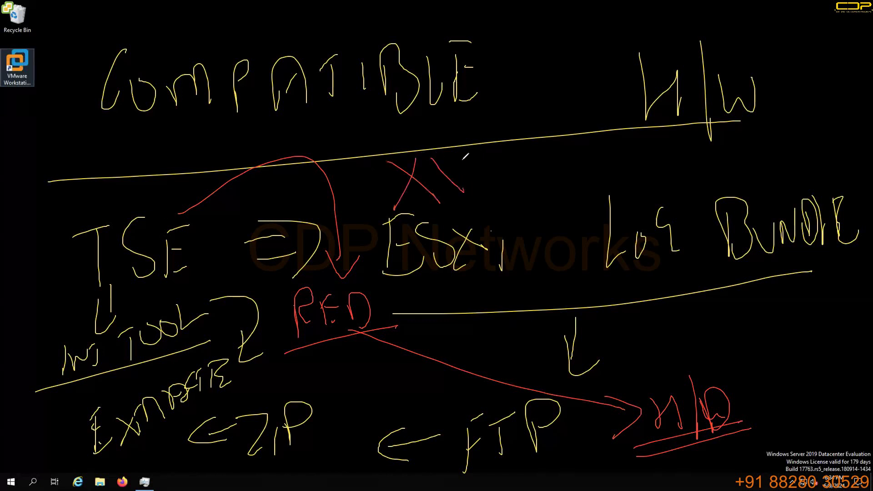
pyautogui.moveTo(464, 156); pyautogui.dragTo(437, 203)
pyautogui.moveTo(495, 160)
pyautogui.mouseDown()
pyautogui.moveTo(483, 156)
pyautogui.moveTo(477, 195)
pyautogui.mouseUp()
pyautogui.moveTo(507, 157)
pyautogui.mouseDown()
pyautogui.moveTo(513, 196)
pyautogui.moveTo(548, 193)
pyautogui.mouseUp()
pyautogui.moveTo(477, 216)
pyautogui.mouseDown()
pyautogui.moveTo(574, 191)
pyautogui.moveTo(585, 208)
pyautogui.mouseUp()
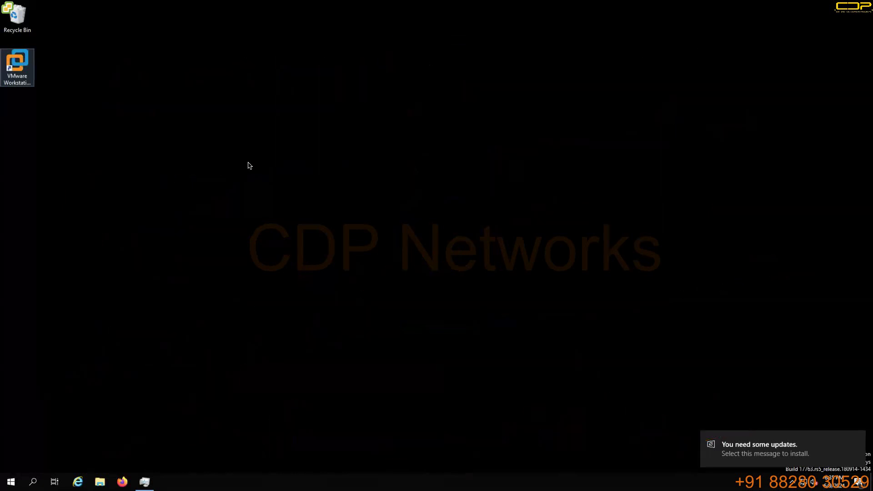
# Write COMPATIBLE H/W in white across the empty desktop and leave drawing mode
pyautogui.moveTo(147, 31)
pyautogui.mouseDown()
pyautogui.moveTo(104, 62)
pyautogui.moveTo(310, 51)
pyautogui.moveTo(333, 89)
pyautogui.moveTo(390, 62)
pyautogui.moveTo(355, 85)
pyautogui.moveTo(443, 86)
pyautogui.moveTo(485, 59)
pyautogui.moveTo(496, 89)
pyautogui.mouseUp()
pyautogui.moveTo(637, 30)
pyautogui.mouseDown()
pyautogui.moveTo(670, 43)
pyautogui.moveTo(670, 84)
pyautogui.mouseUp()
pyautogui.moveTo(688, 29); pyautogui.dragTo(695, 89)
pyautogui.moveTo(708, 58); pyautogui.dragTo(738, 61)
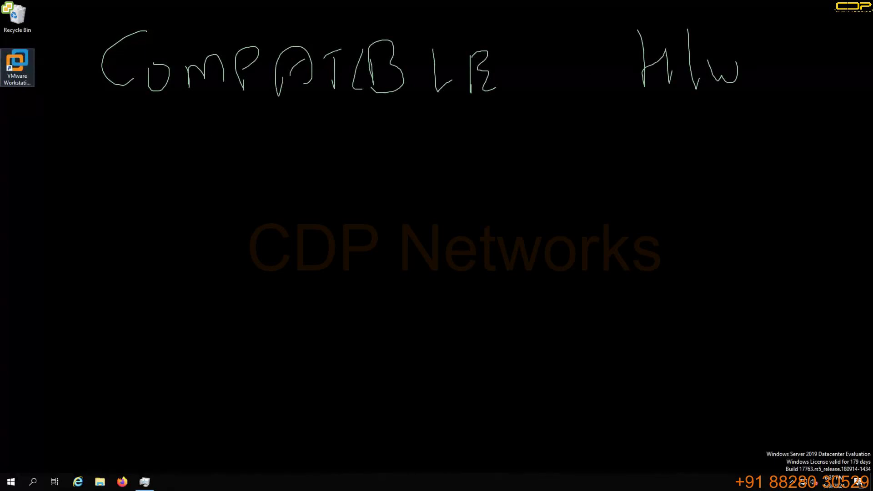
pyautogui.press('Escape')
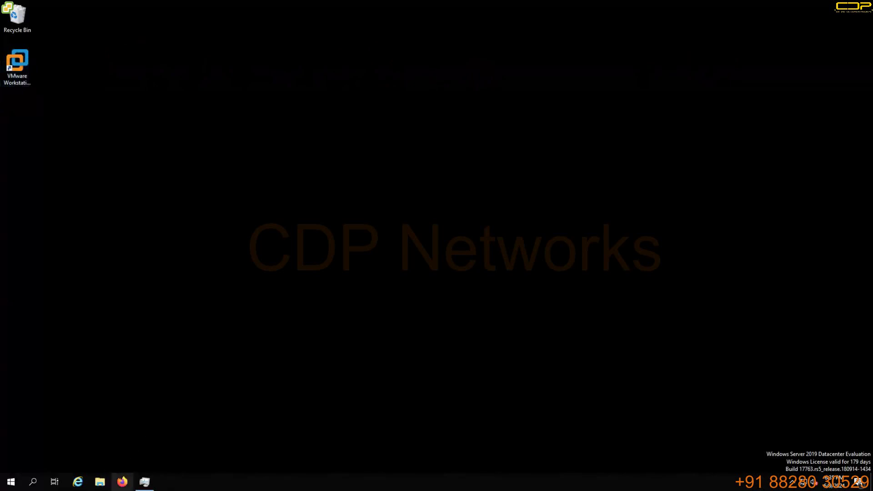
# Switch to Firefox in a maximized window and search the web for the VMware compatibility guide
pyautogui.click(122, 481)
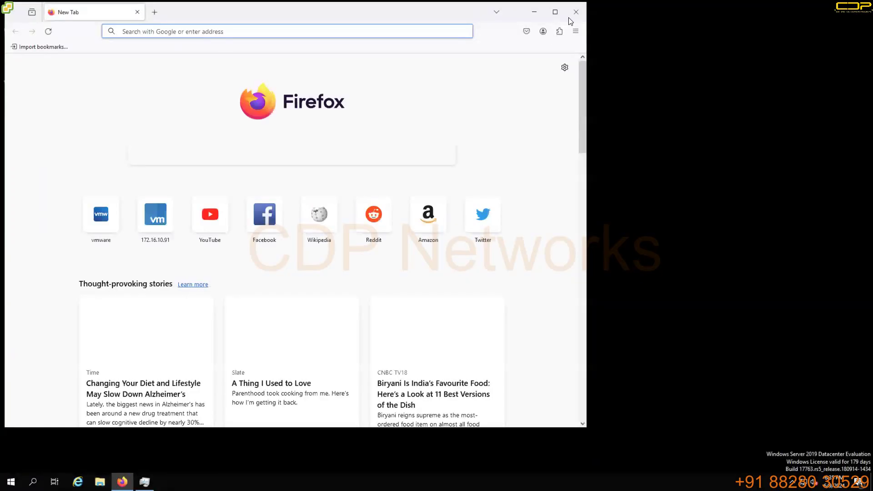
pyautogui.click(562, 16)
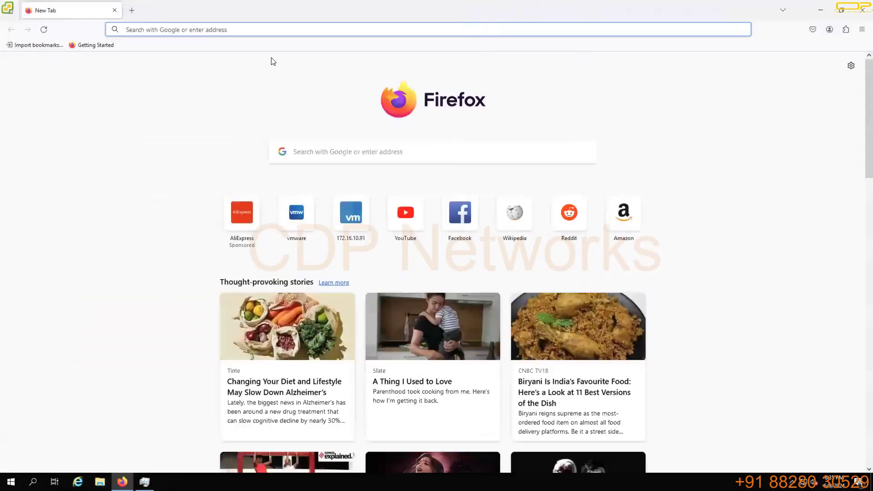
pyautogui.click(236, 28)
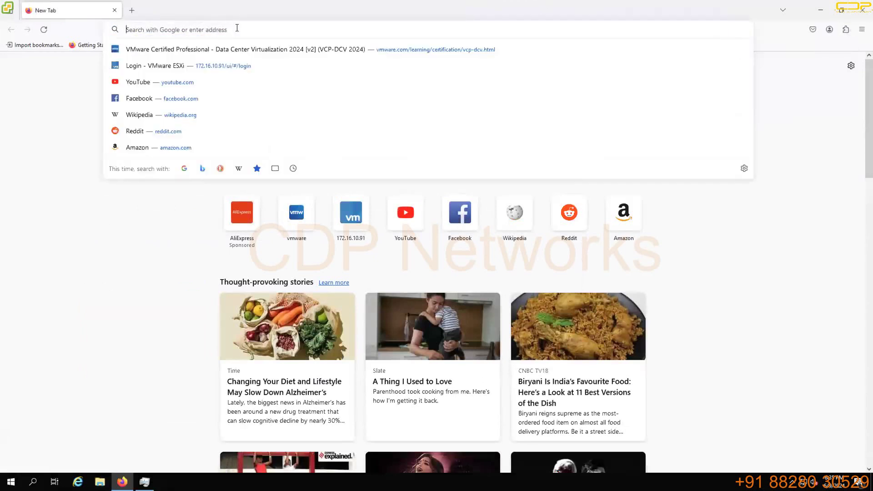
pyautogui.write('vmware c')
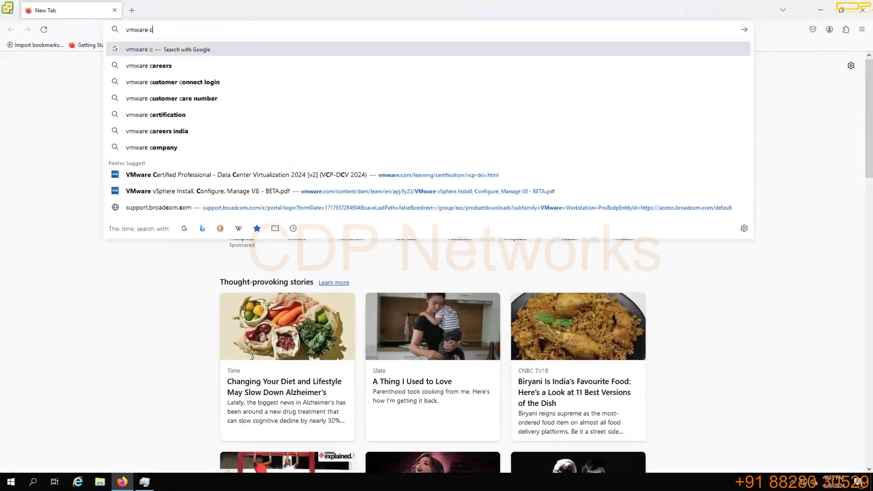
pyautogui.write('omaptibilit')
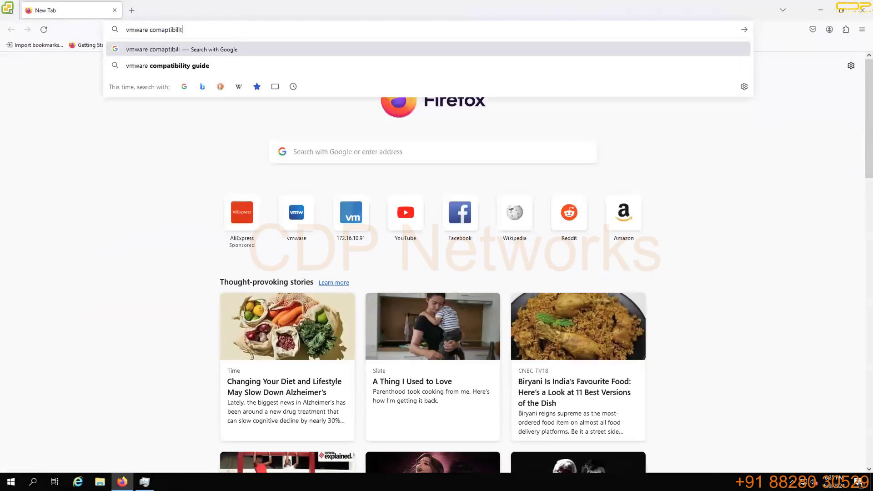
pyautogui.write('y guide')
pyautogui.press('Return')
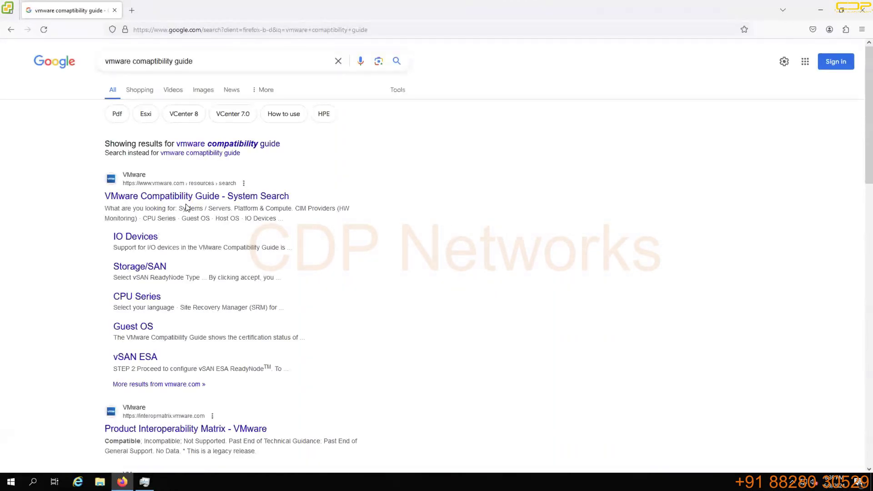
# Open the VMware Compatibility Guide - System Search result and look through its product categories, keeping Systems / Servers
pyautogui.click(236, 203)
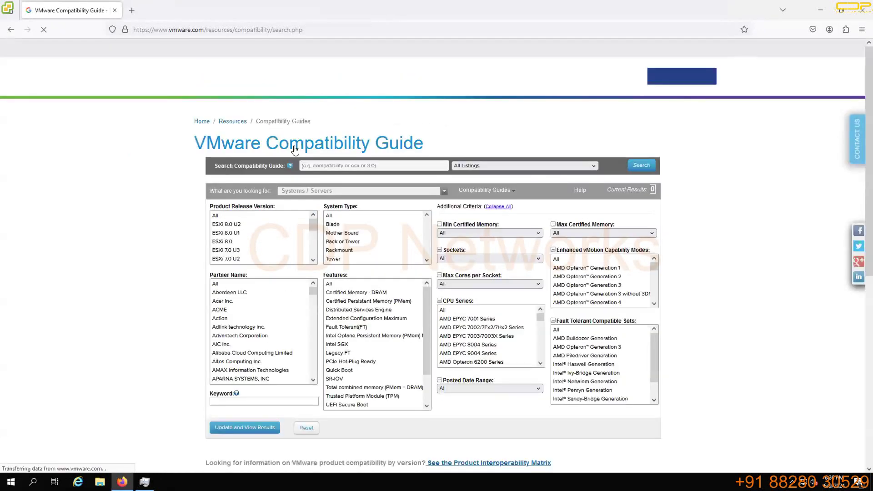
pyautogui.click(445, 195)
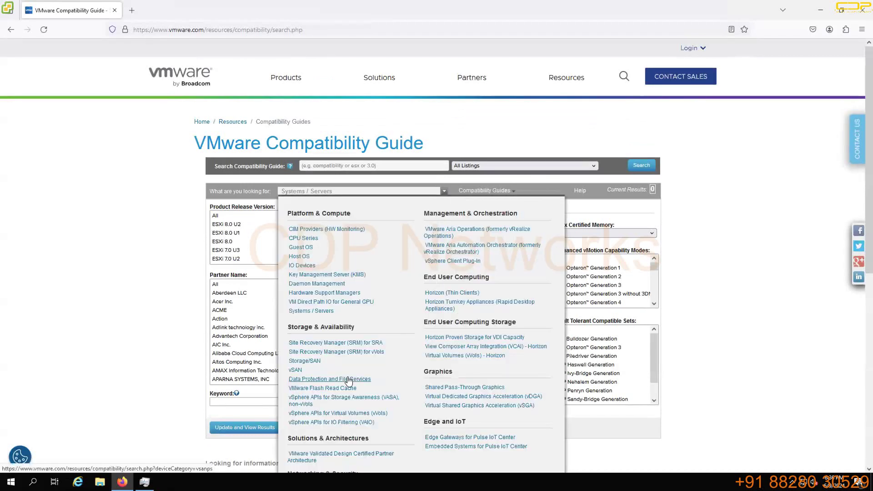
pyautogui.scroll(-2, 473, 314)
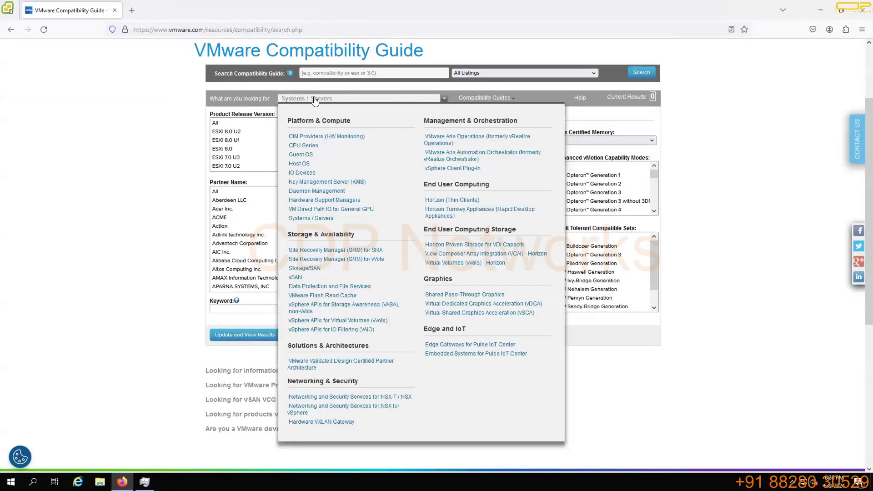
pyautogui.click(314, 99)
pyautogui.click(315, 101)
pyautogui.click(182, 267)
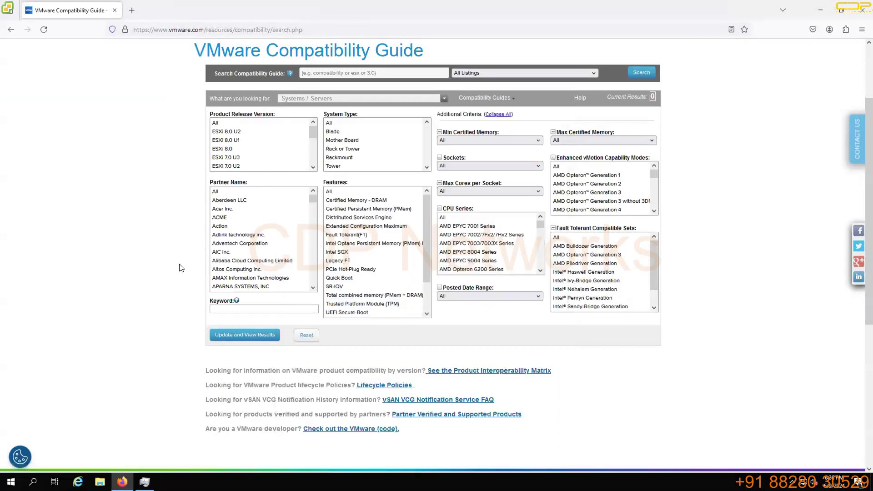
# Filter the guide by product release ESXi 8.0 and partner Fujitsu, and view the matching servers
pyautogui.click(249, 149)
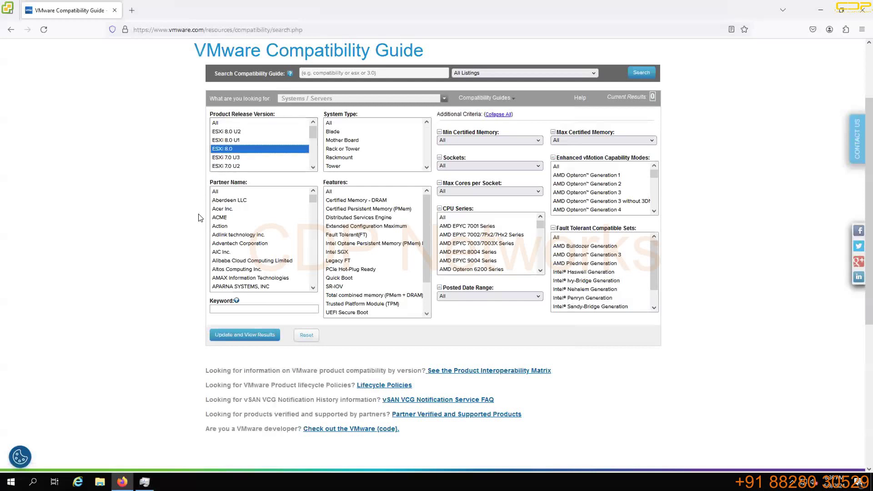
pyautogui.click(262, 220)
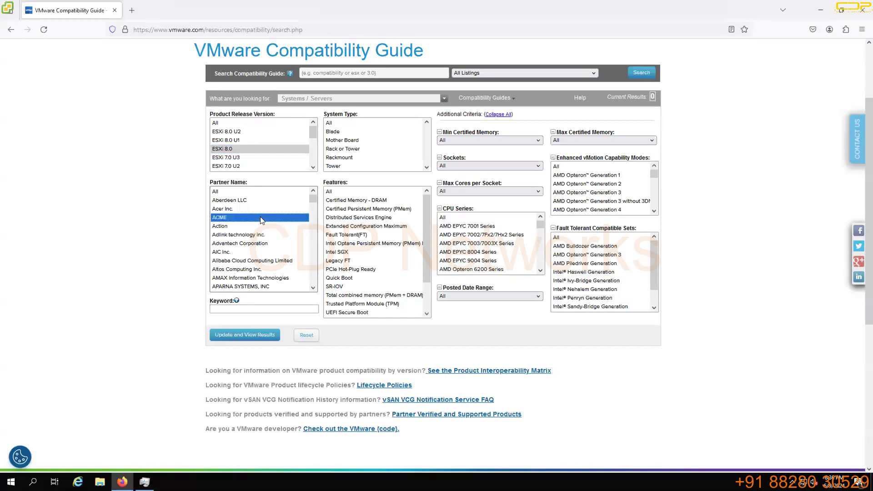
pyautogui.write('fu')
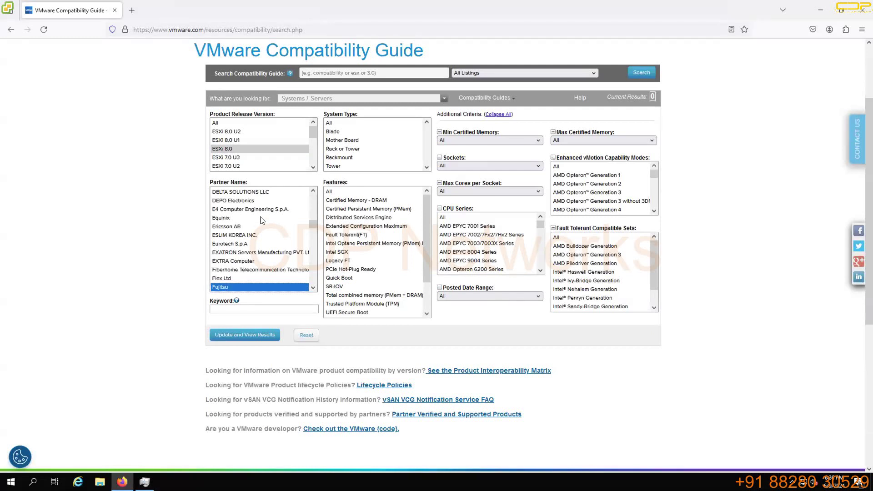
pyautogui.click(242, 336)
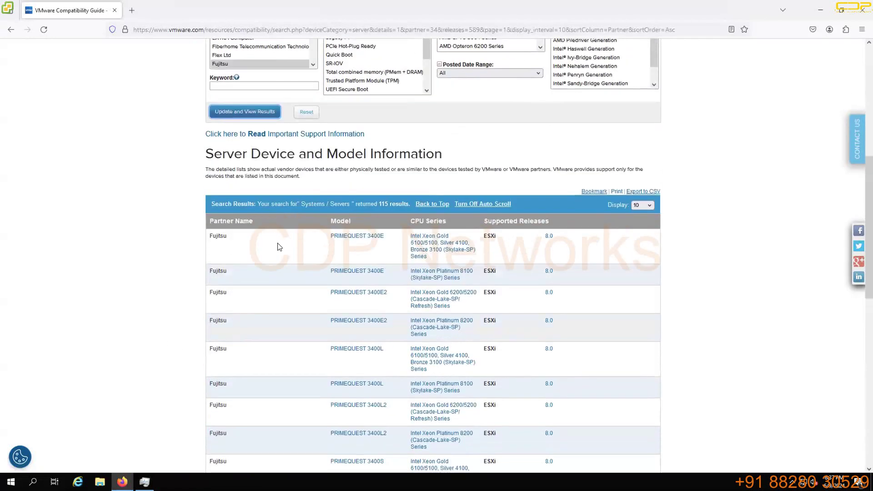
# Show 500 results per page and look through the Fujitsu server models and their supported CPU series
pyautogui.click(636, 206)
pyautogui.click(644, 256)
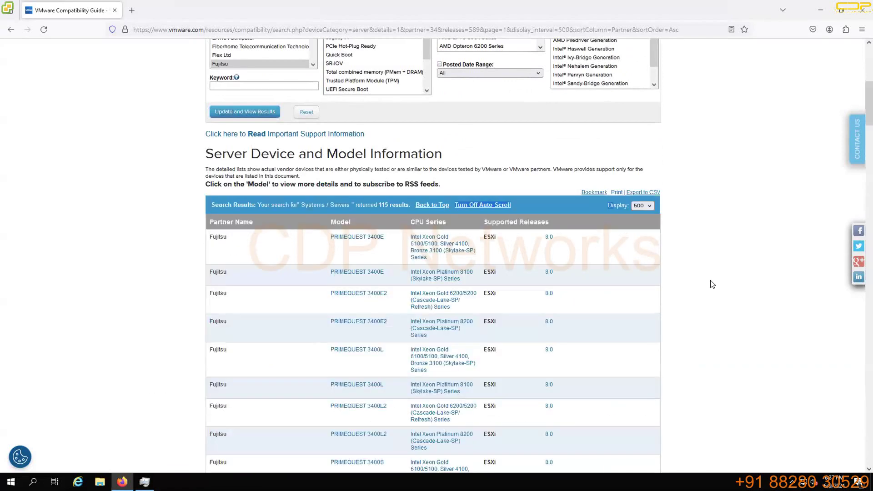
pyautogui.scroll(-20, 721, 310)
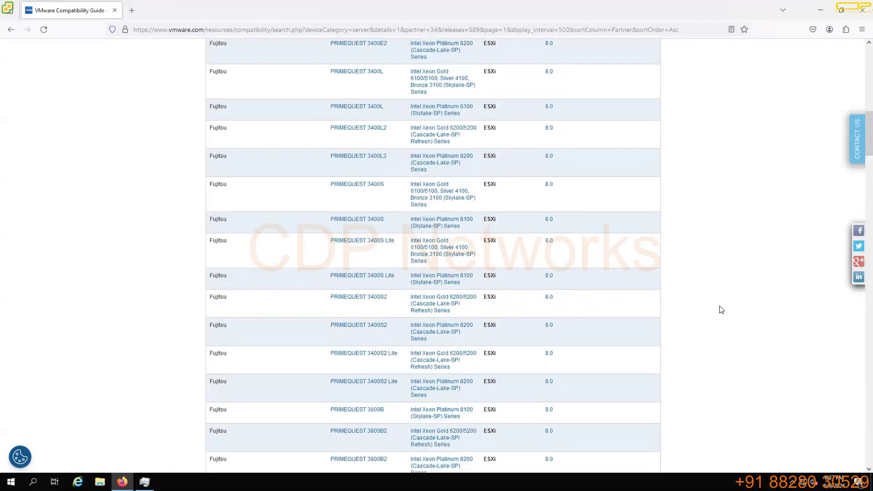
pyautogui.scroll(-20, 721, 309)
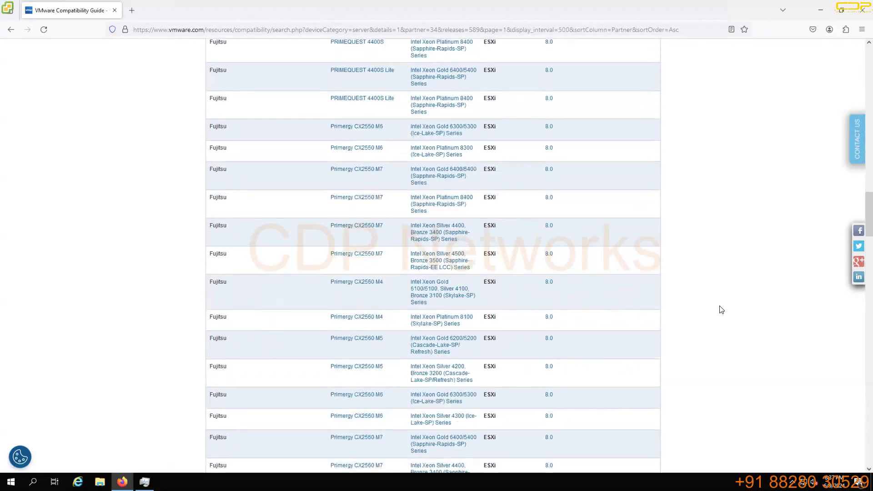
pyautogui.scroll(-20, 727, 313)
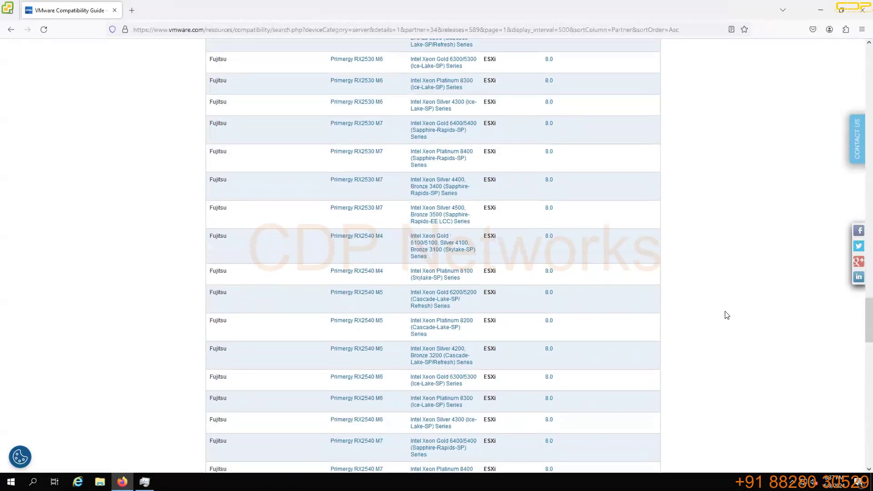
# Examine the rest of the Fujitsu server list for ESXi 8.0, its CPU series, and the filter criteria above it
pyautogui.scroll(-4, 726, 315)
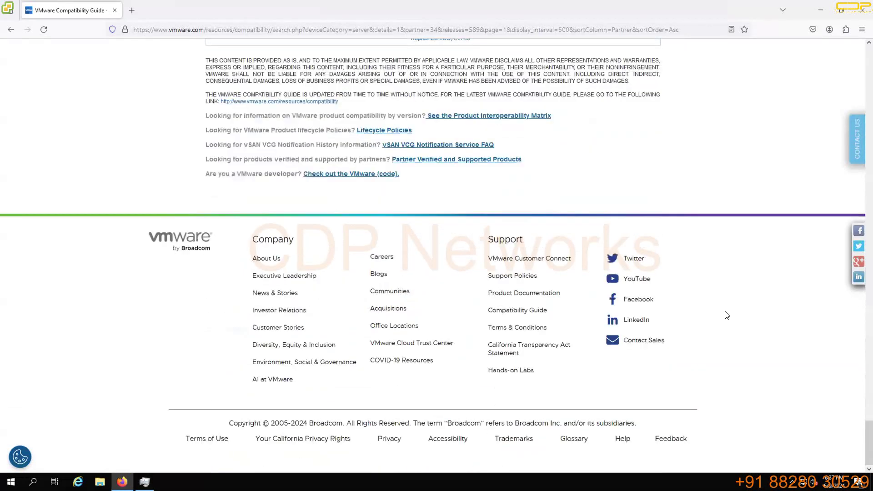
pyautogui.scroll(8, 726, 314)
pyautogui.scroll(15, 727, 314)
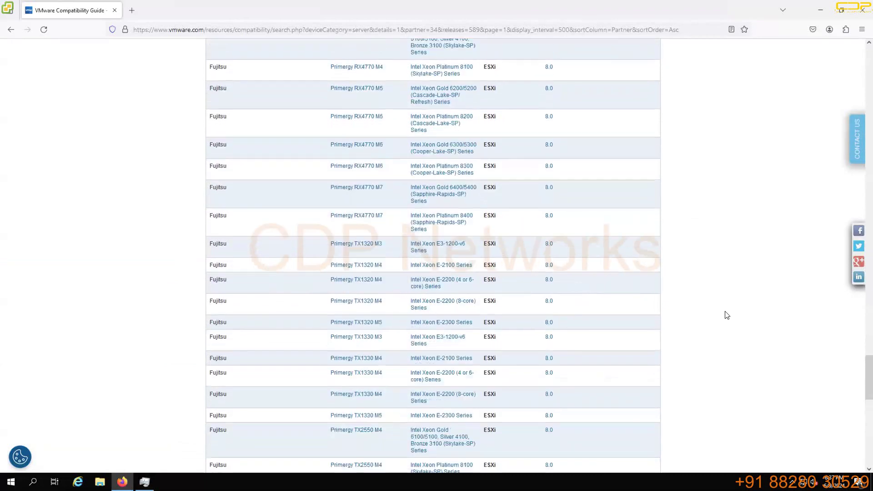
pyautogui.scroll(15, 727, 315)
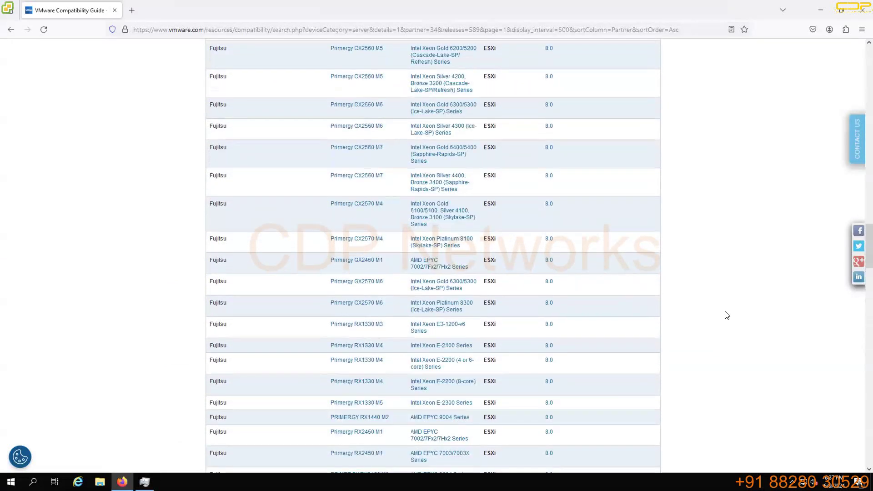
pyautogui.scroll(15, 726, 315)
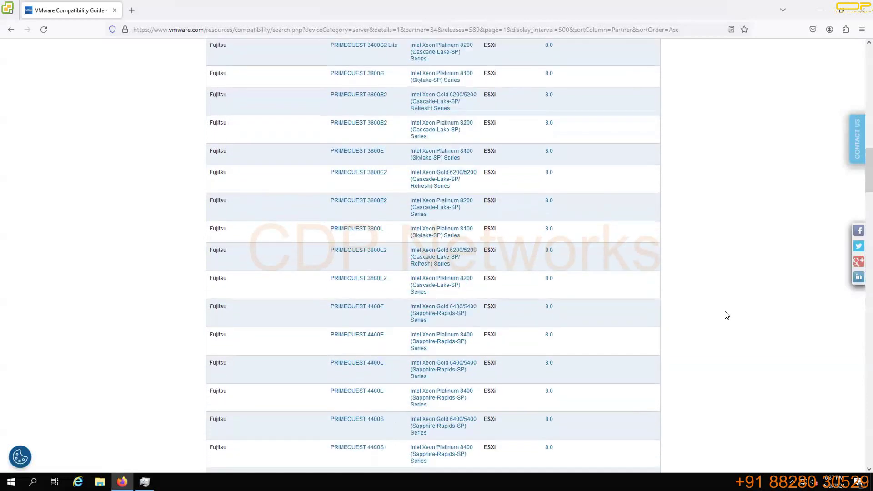
pyautogui.scroll(7, 727, 315)
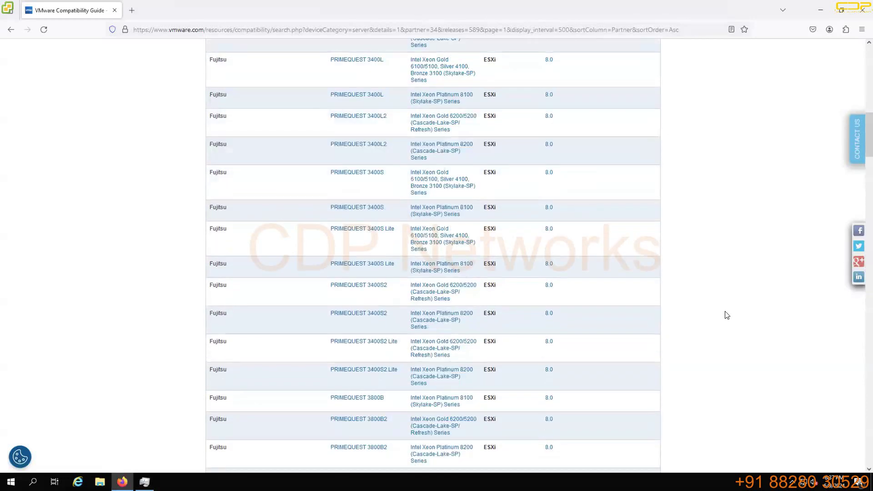
pyautogui.scroll(8, 726, 315)
pyautogui.scroll(5, 727, 314)
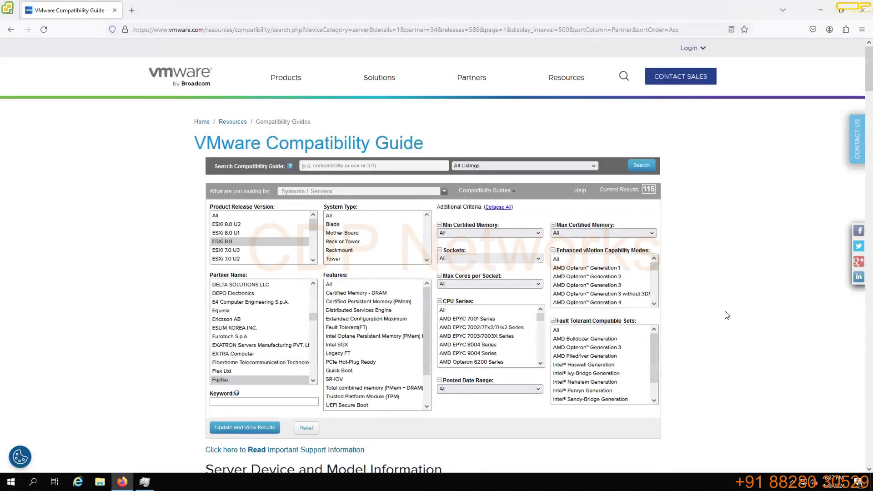
pyautogui.scroll(-6, 726, 315)
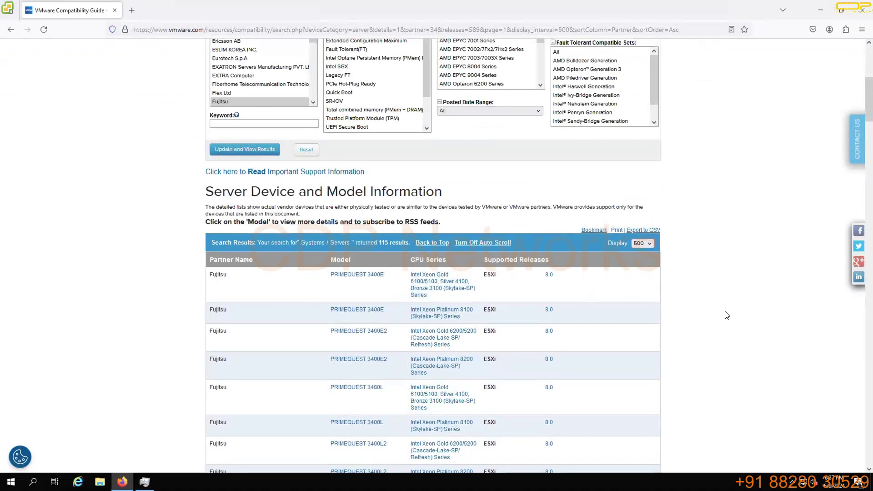
pyautogui.scroll(6, 727, 315)
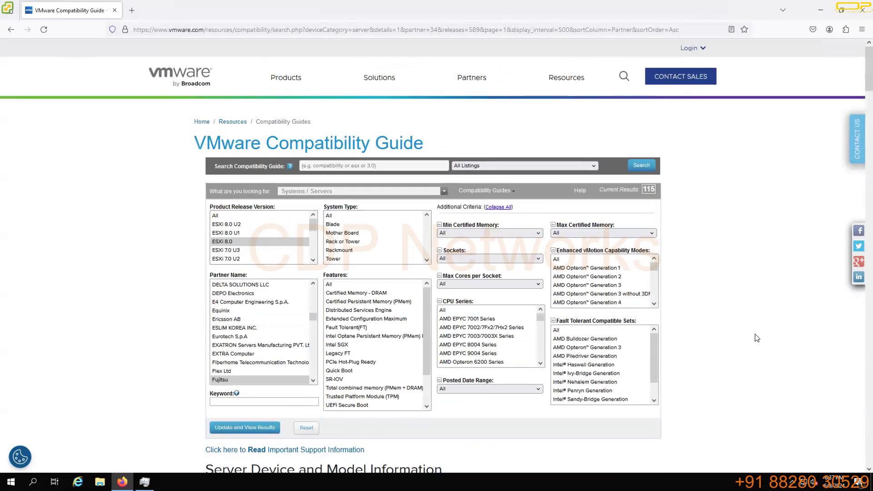
pyautogui.scroll(-3, 756, 338)
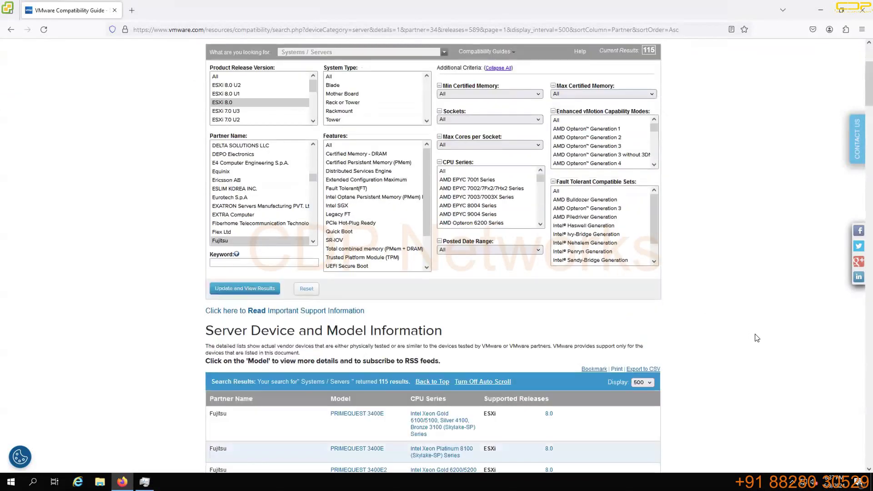
pyautogui.scroll(-4, 745, 342)
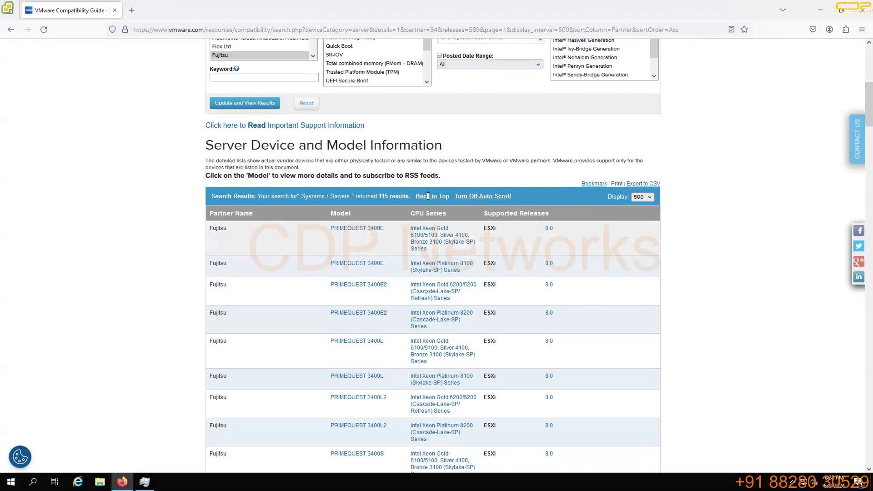
pyautogui.moveTo(407, 282)
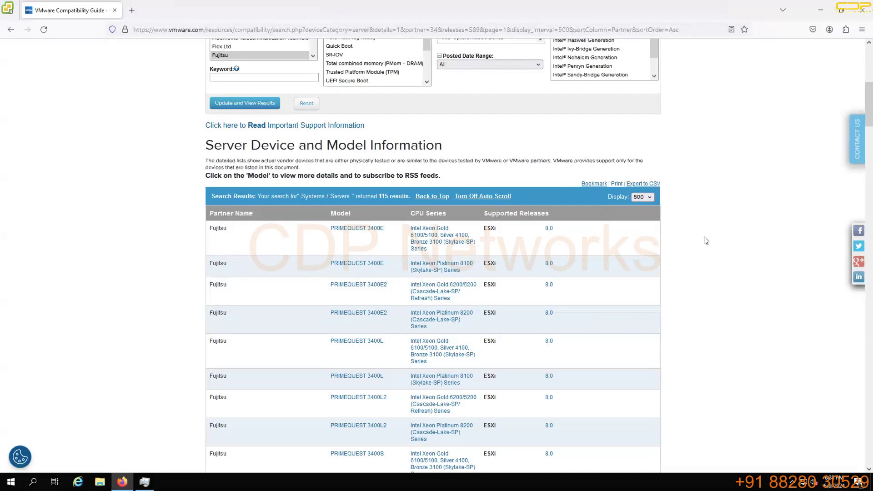
pyautogui.scroll(7, 680, 218)
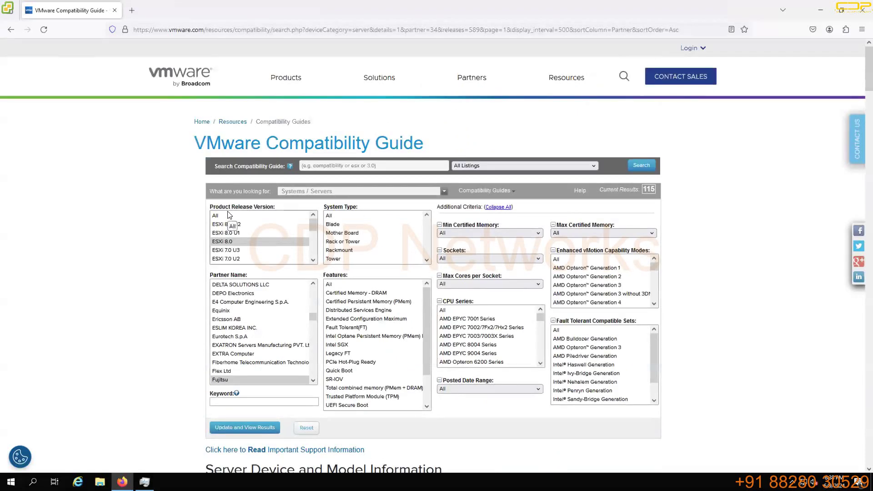
# Switch the guide to IO Devices and view the matches for ESXi 8.0, brand Intel Corporation and device type Network
pyautogui.click(434, 193)
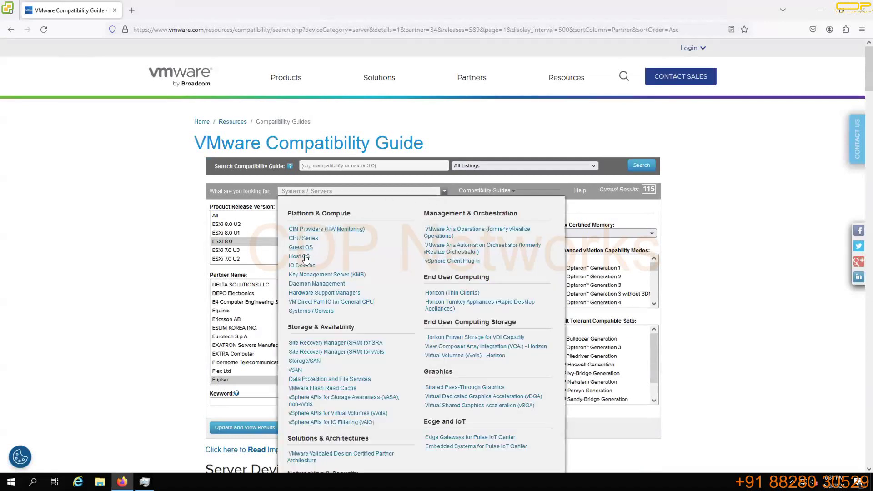
pyautogui.click(299, 267)
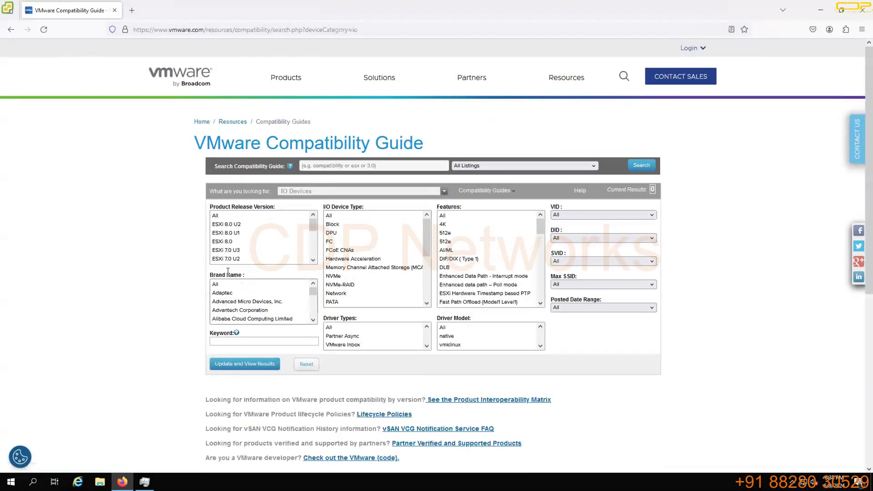
pyautogui.click(231, 241)
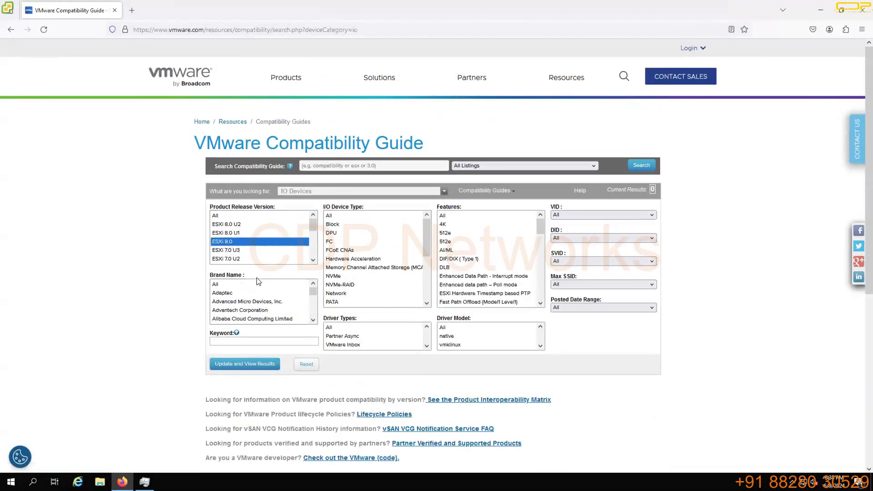
pyautogui.click(241, 293)
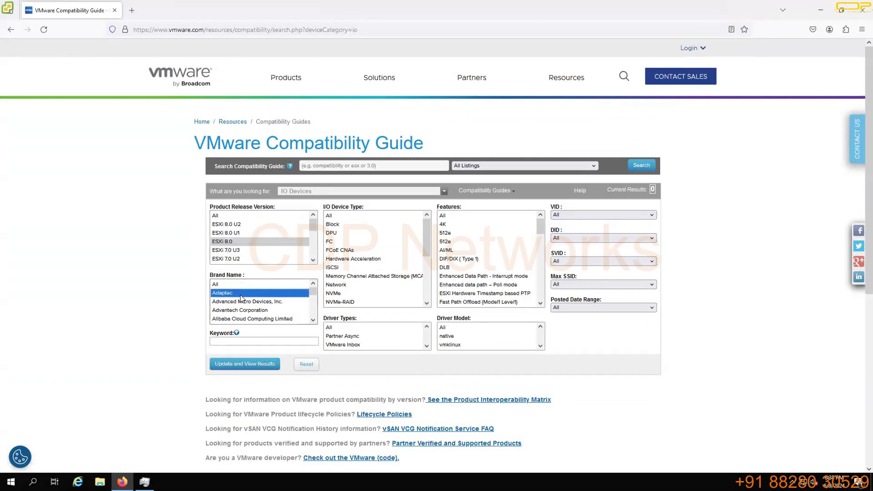
pyautogui.write('intel')
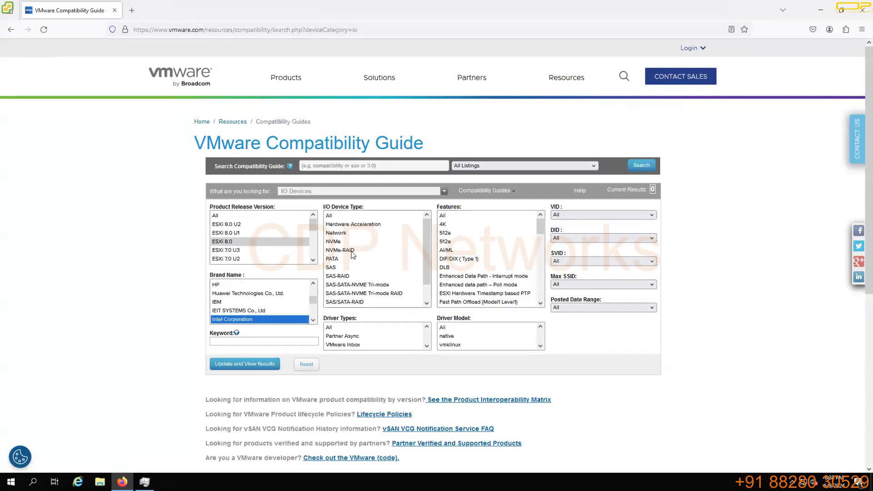
pyautogui.scroll(-2, 389, 260)
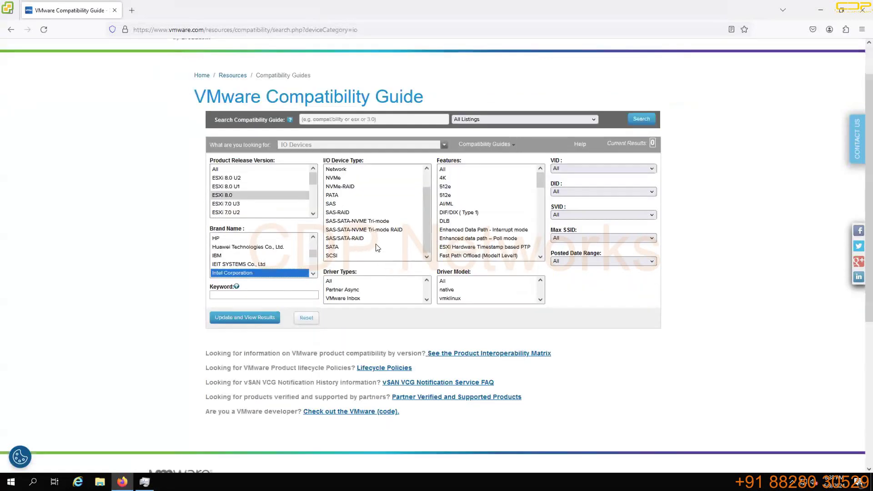
pyautogui.click(344, 187)
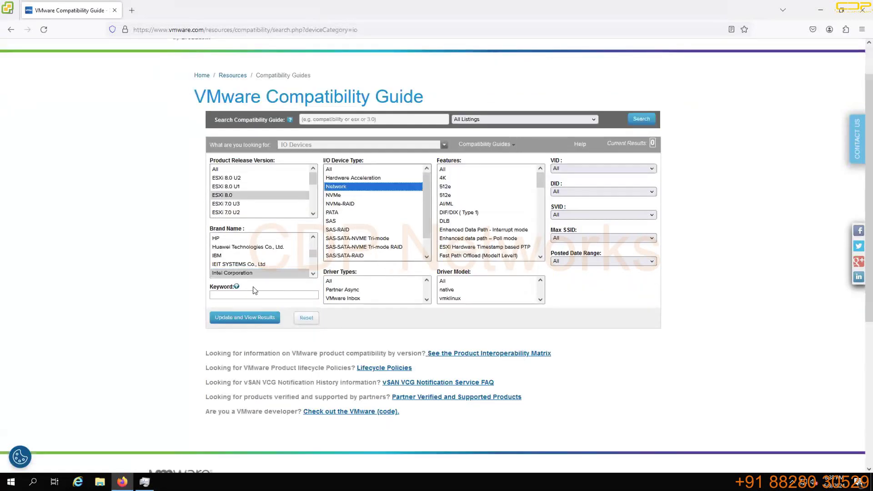
pyautogui.click(232, 317)
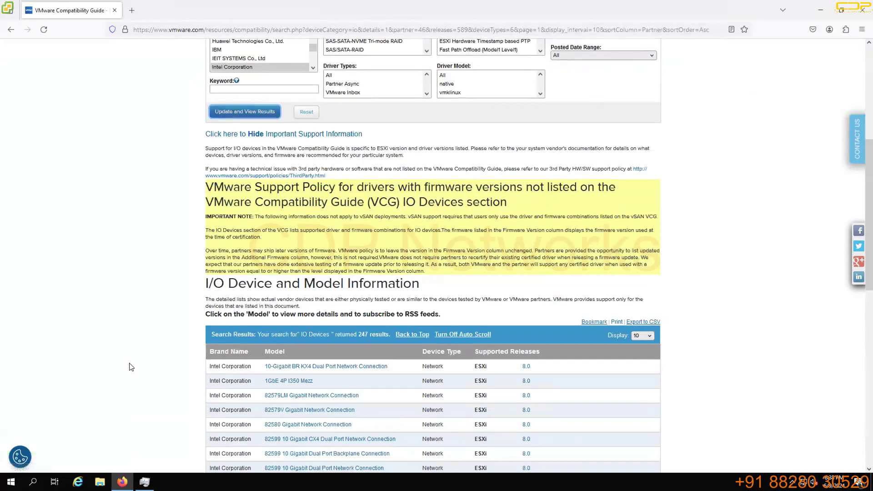
# Show 500 results per page and look through the Intel network adapter models supported on ESXi 8.0
pyautogui.scroll(-2, 241, 336)
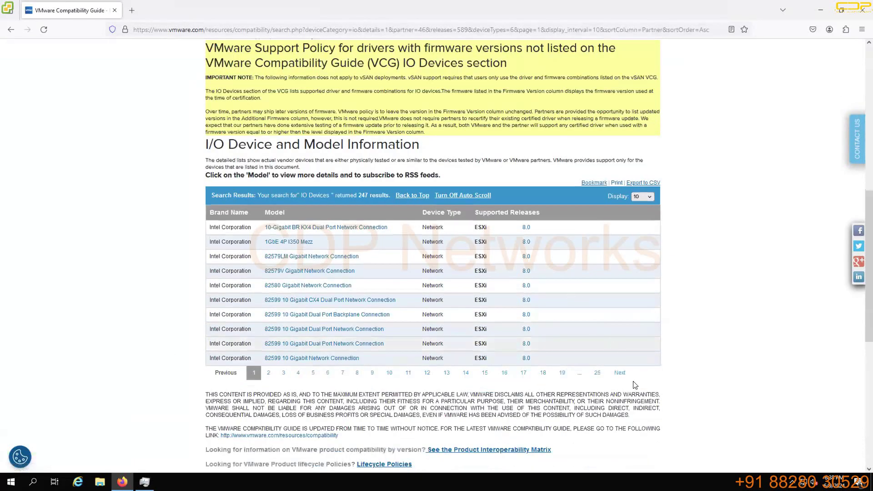
pyautogui.click(643, 197)
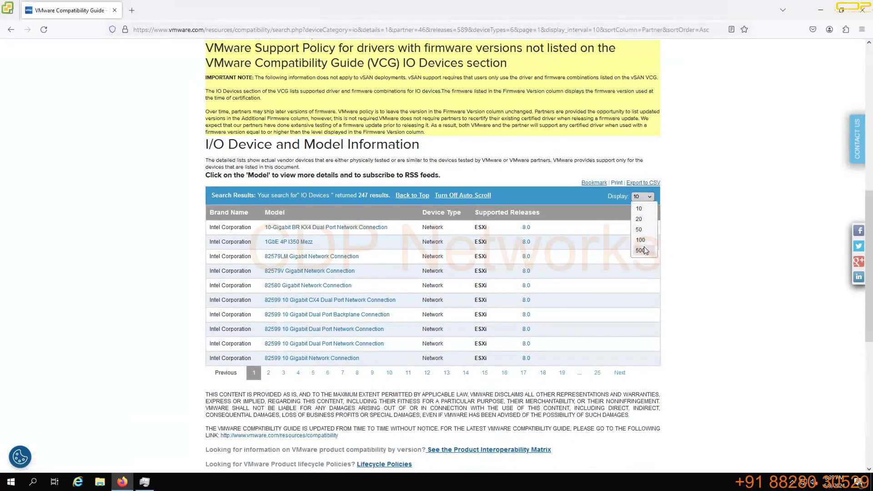
pyautogui.click(646, 250)
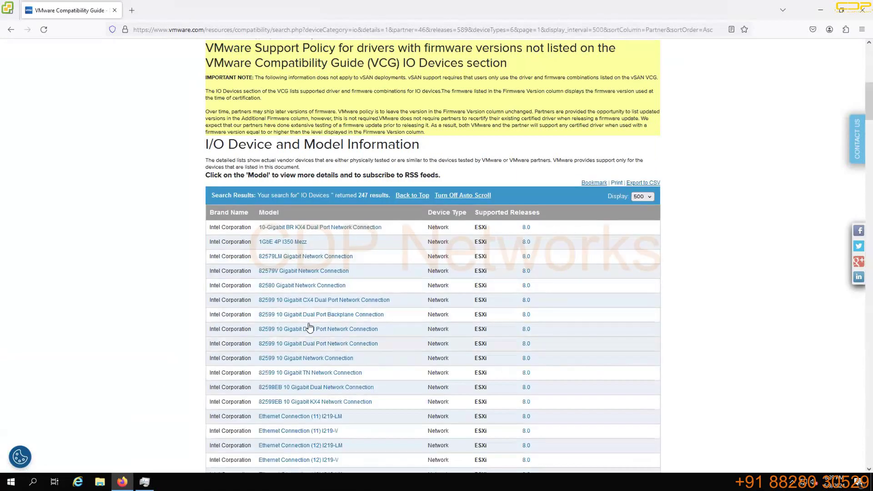
pyautogui.scroll(-6, 404, 312)
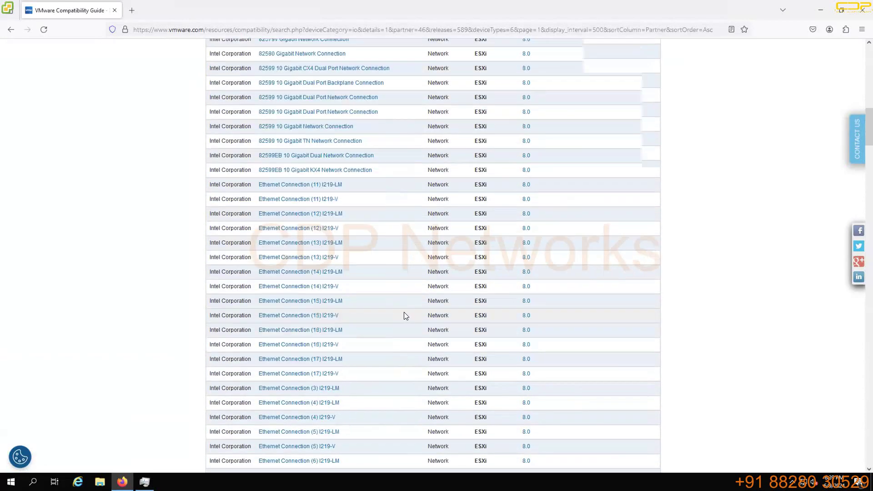
pyautogui.scroll(-4, 342, 351)
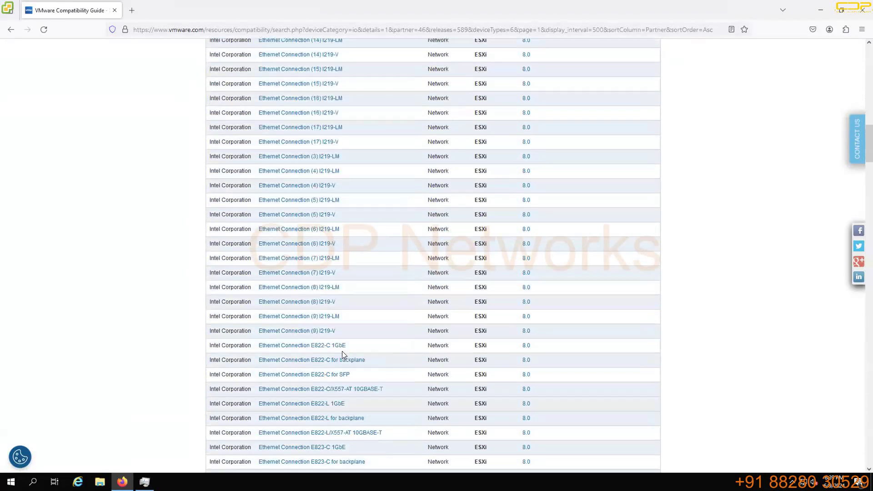
pyautogui.scroll(6, 342, 351)
pyautogui.scroll(15, 343, 352)
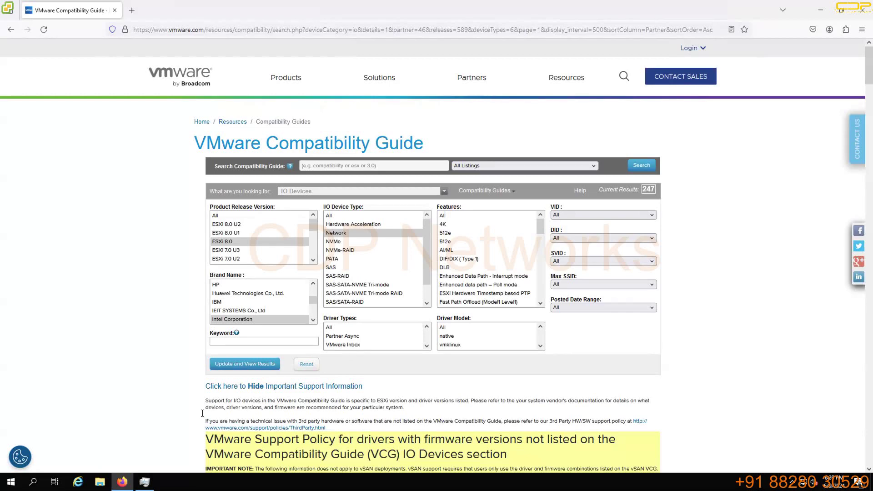
# Minimize Firefox and handwrite a circled 1 followed by HW on the desktop
pyautogui.click(122, 482)
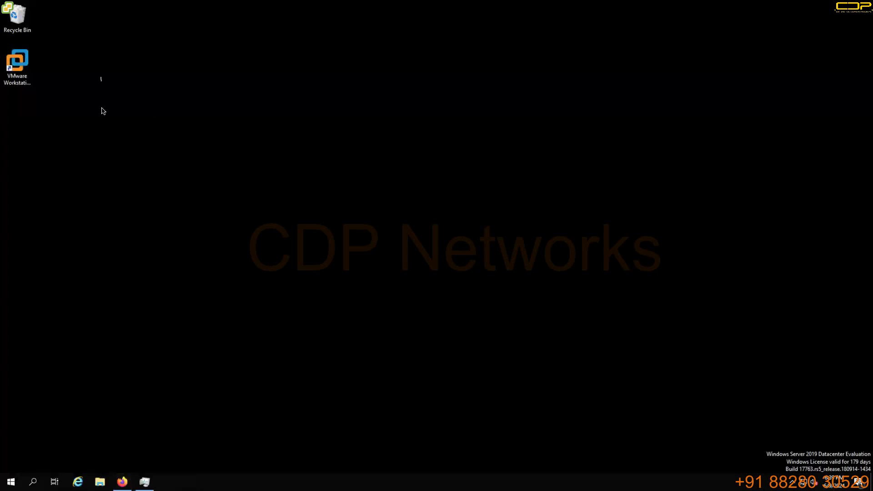
pyautogui.moveTo(101, 78); pyautogui.dragTo(100, 112)
pyautogui.moveTo(81, 70); pyautogui.dragTo(84, 115)
pyautogui.moveTo(97, 58); pyautogui.dragTo(84, 115)
pyautogui.moveTo(176, 61)
pyautogui.mouseDown()
pyautogui.moveTo(175, 104)
pyautogui.moveTo(195, 63)
pyautogui.mouseUp()
pyautogui.moveTo(196, 59)
pyautogui.mouseDown()
pyautogui.moveTo(194, 101)
pyautogui.moveTo(210, 107)
pyautogui.mouseUp()
pyautogui.moveTo(219, 79)
pyautogui.mouseDown()
pyautogui.moveTo(230, 104)
pyautogui.moveTo(243, 82)
pyautogui.mouseUp()
# Handwrite a circled 2 followed by ISO below the hardware item
pyautogui.moveTo(99, 233); pyautogui.dragTo(139, 270)
pyautogui.moveTo(103, 209)
pyautogui.mouseDown()
pyautogui.moveTo(159, 198)
pyautogui.moveTo(124, 211)
pyautogui.mouseUp()
pyautogui.moveTo(218, 207); pyautogui.dragTo(222, 261)
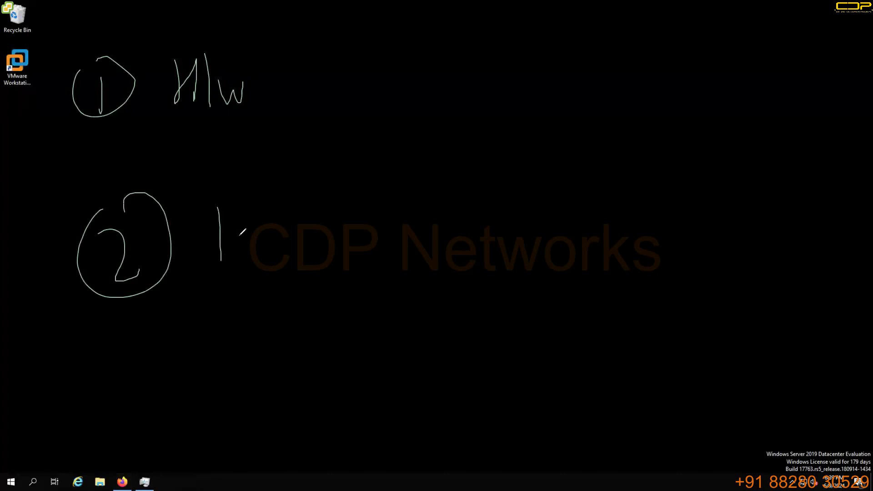
pyautogui.moveTo(243, 215)
pyautogui.mouseDown()
pyautogui.moveTo(257, 257)
pyautogui.moveTo(241, 259)
pyautogui.mouseUp()
pyautogui.moveTo(293, 225); pyautogui.dragTo(303, 224)
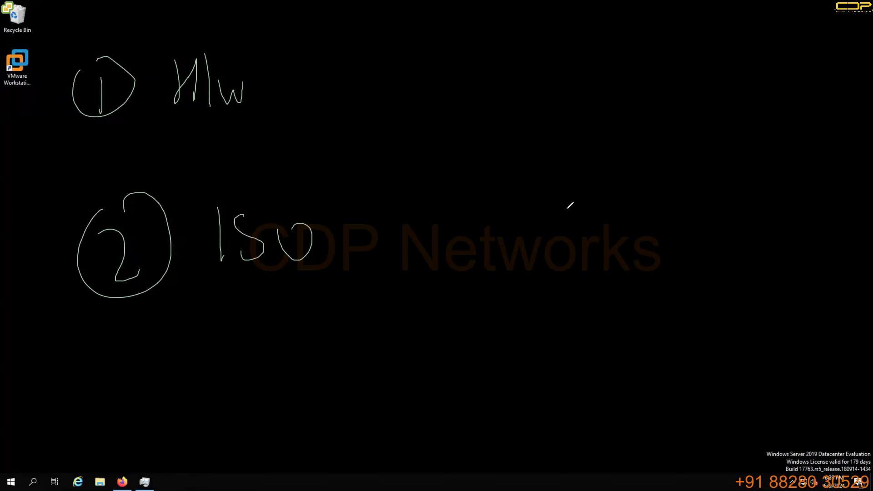
# Draw an arrow from ISO and handwrite VENDOR at its tip
pyautogui.moveTo(398, 245)
pyautogui.mouseDown()
pyautogui.moveTo(580, 244)
pyautogui.moveTo(564, 286)
pyautogui.mouseUp()
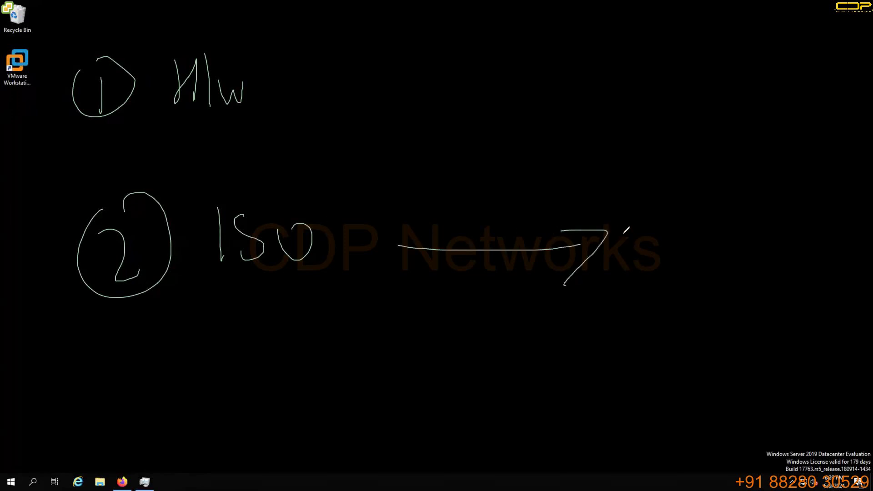
pyautogui.moveTo(621, 234); pyautogui.dragTo(654, 232)
pyautogui.moveTo(662, 231)
pyautogui.mouseDown()
pyautogui.moveTo(669, 263)
pyautogui.moveTo(684, 216)
pyautogui.mouseUp()
pyautogui.moveTo(665, 247); pyautogui.dragTo(701, 234)
pyautogui.moveTo(680, 272)
pyautogui.mouseDown()
pyautogui.moveTo(740, 228)
pyautogui.moveTo(772, 230)
pyautogui.moveTo(801, 245)
pyautogui.moveTo(831, 233)
pyautogui.mouseUp()
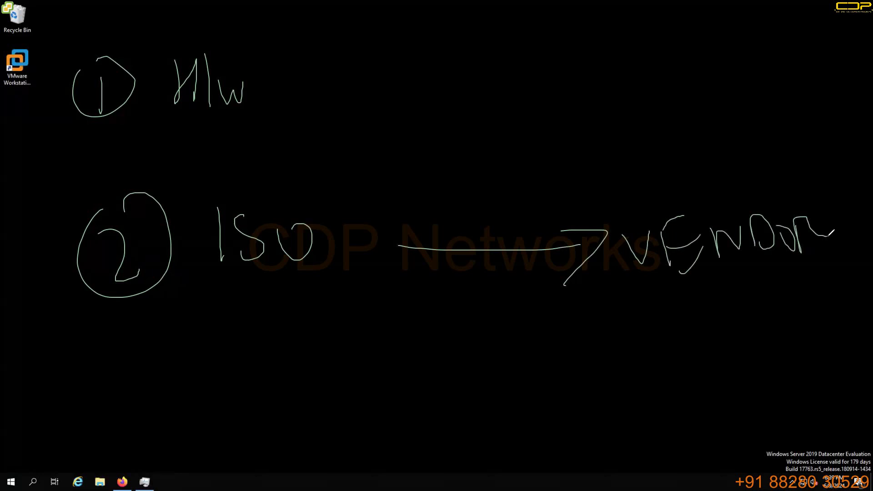
# Draw a line above VENDOR, handwrite ESXi on it, and add a curved arrow sweeping down from ESXi
pyautogui.moveTo(583, 200); pyautogui.dragTo(807, 180)
pyautogui.moveTo(656, 135)
pyautogui.mouseDown()
pyautogui.moveTo(658, 196)
pyautogui.moveTo(675, 121)
pyautogui.mouseUp()
pyautogui.moveTo(659, 160)
pyautogui.mouseDown()
pyautogui.moveTo(684, 153)
pyautogui.moveTo(655, 191)
pyautogui.mouseUp()
pyautogui.moveTo(712, 135)
pyautogui.mouseDown()
pyautogui.moveTo(703, 169)
pyautogui.moveTo(734, 157)
pyautogui.mouseUp()
pyautogui.moveTo(746, 141)
pyautogui.mouseDown()
pyautogui.moveTo(723, 172)
pyautogui.moveTo(746, 157)
pyautogui.mouseUp()
pyautogui.click(745, 123)
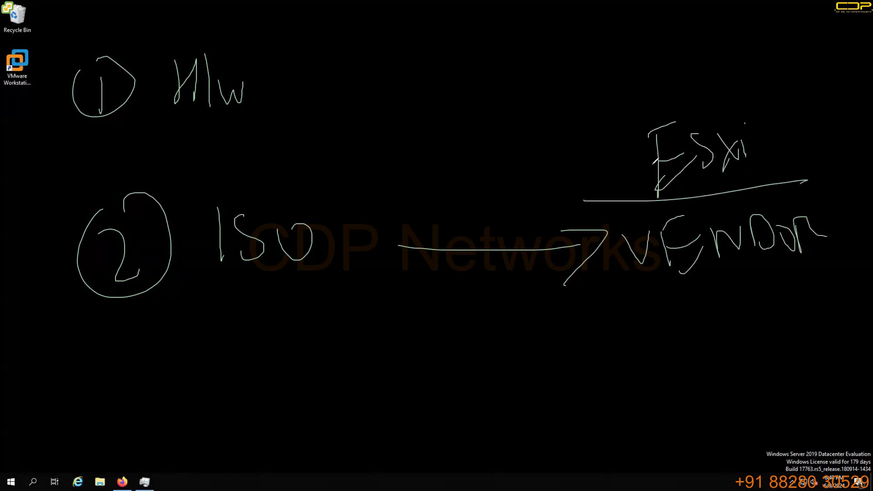
pyautogui.moveTo(641, 145)
pyautogui.mouseDown()
pyautogui.moveTo(549, 296)
pyautogui.moveTo(552, 324)
pyautogui.mouseUp()
pyautogui.moveTo(524, 285); pyautogui.dragTo(552, 323)
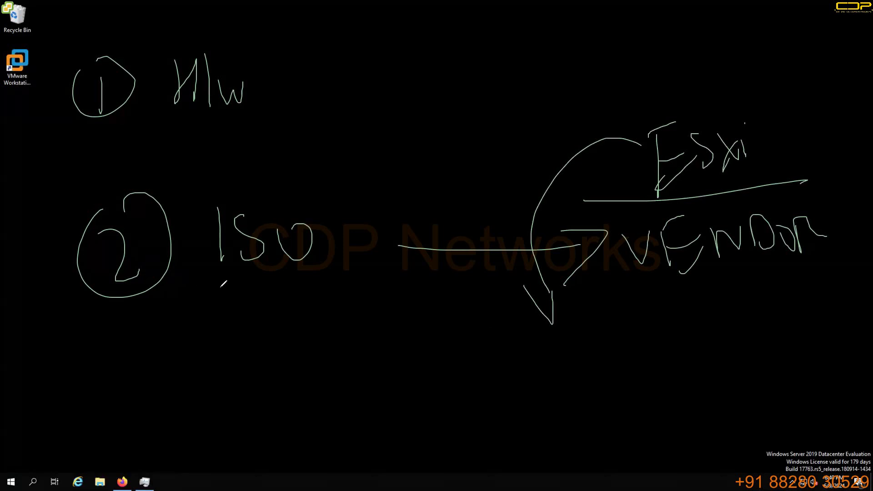
# Undo the curved arrow, the ESXi lettering and the line above VENDOR
pyautogui.hotkey('ctrl', 'z')
pyautogui.hotkey('ctrl', 'z')
pyautogui.hotkey('ctrl', 'z')
pyautogui.hotkey('ctrl', 'z')
pyautogui.hotkey('ctrl', 'z')
pyautogui.hotkey('ctrl', 'z')
pyautogui.hotkey('ctrl', 'z')
pyautogui.hotkey('ctrl', 'z')
pyautogui.hotkey('ctrl', 'z')
pyautogui.hotkey('ctrl', 'z')
pyautogui.hotkey('ctrl', 'z')
pyautogui.hotkey('ctrl', 'z')
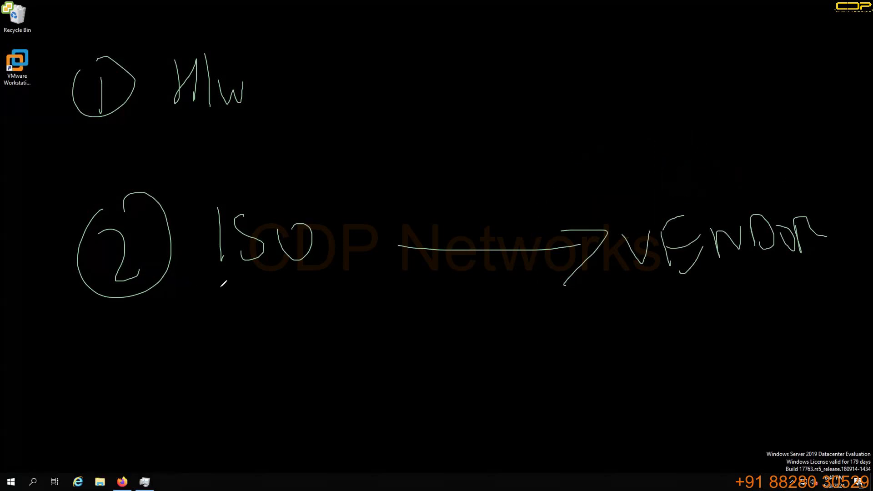
# Undo the VENDOR lettering and the arrow drawn after ISO
pyautogui.hotkey('ctrl', 'z')
pyautogui.hotkey('ctrl', 'z')
pyautogui.hotkey('ctrl', 'z')
pyautogui.hotkey('ctrl', 'z')
pyautogui.hotkey('ctrl', 'z')
pyautogui.hotkey('ctrl', 'z')
pyautogui.hotkey('ctrl', 'z')
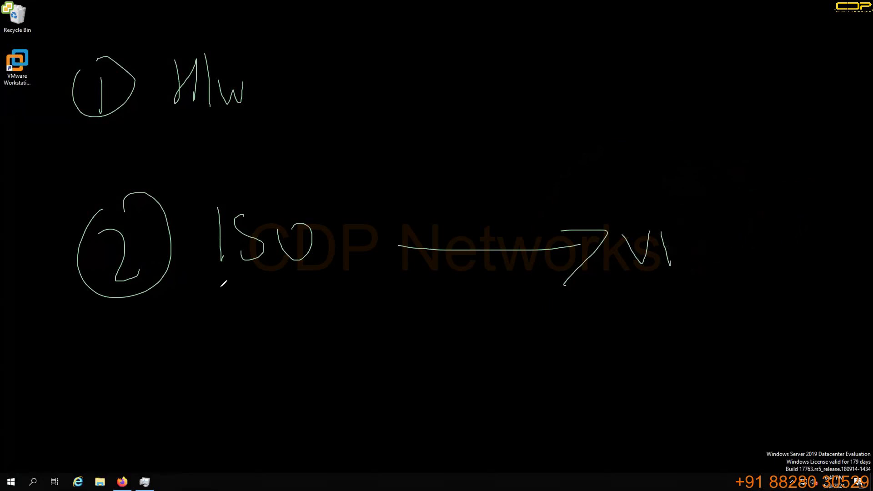
pyautogui.hotkey('ctrl', 'z')
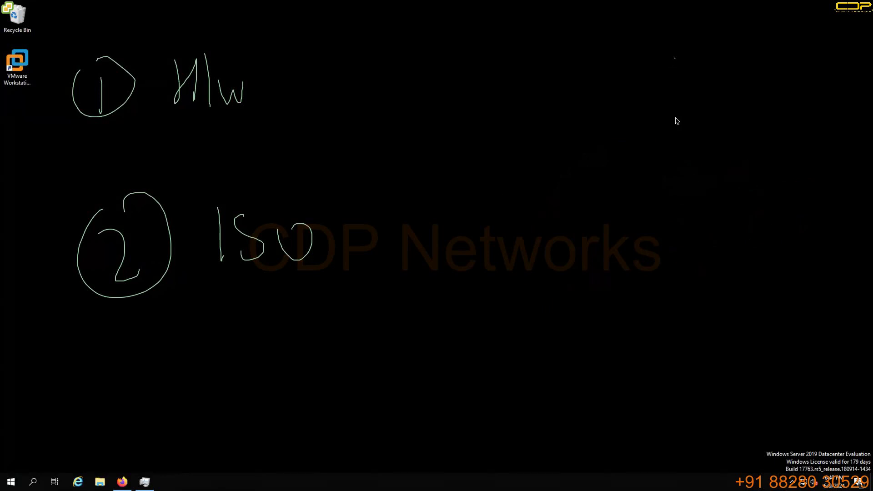
# Draw a tall white rectangle and handwrite DRIVER in blue beside it, with a line and FW below
pyautogui.moveTo(675, 59)
pyautogui.mouseDown()
pyautogui.moveTo(668, 362)
pyautogui.moveTo(783, 189)
pyautogui.moveTo(777, 29)
pyautogui.moveTo(676, 60)
pyautogui.mouseUp()
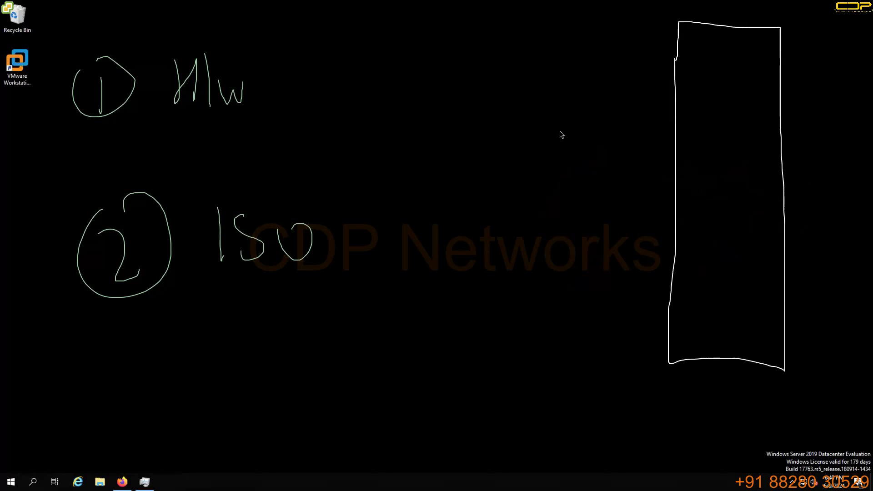
pyautogui.moveTo(539, 106); pyautogui.dragTo(541, 135)
pyautogui.moveTo(570, 107)
pyautogui.mouseDown()
pyautogui.moveTo(580, 119)
pyautogui.moveTo(624, 95)
pyautogui.moveTo(656, 89)
pyautogui.moveTo(671, 104)
pyautogui.mouseUp()
pyautogui.moveTo(536, 155); pyautogui.dragTo(676, 134)
pyautogui.moveTo(552, 167)
pyautogui.mouseDown()
pyautogui.moveTo(560, 204)
pyautogui.moveTo(575, 170)
pyautogui.moveTo(614, 164)
pyautogui.mouseUp()
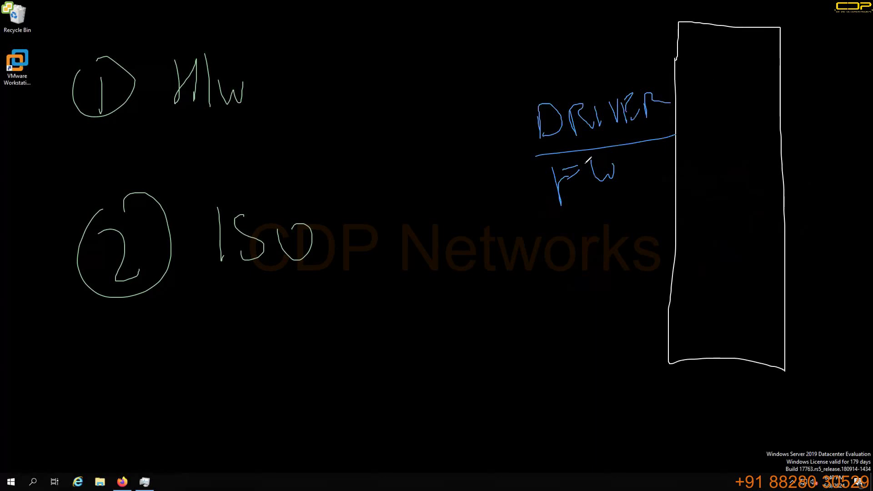
# Draw a line below FW and handwrite ISO under it, followed by another line and ESXi beneath
pyautogui.moveTo(522, 237); pyautogui.dragTo(626, 216)
pyautogui.moveTo(590, 248); pyautogui.dragTo(596, 289)
pyautogui.moveTo(626, 255)
pyautogui.mouseDown()
pyautogui.moveTo(635, 266)
pyautogui.moveTo(609, 279)
pyautogui.mouseUp()
pyautogui.moveTo(638, 255); pyautogui.dragTo(640, 254)
pyautogui.moveTo(574, 304); pyautogui.dragTo(671, 285)
pyautogui.moveTo(618, 313)
pyautogui.mouseDown()
pyautogui.moveTo(619, 339)
pyautogui.moveTo(629, 303)
pyautogui.mouseUp()
pyautogui.moveTo(619, 315)
pyautogui.mouseDown()
pyautogui.moveTo(639, 311)
pyautogui.moveTo(642, 324)
pyautogui.moveTo(667, 314)
pyautogui.mouseUp()
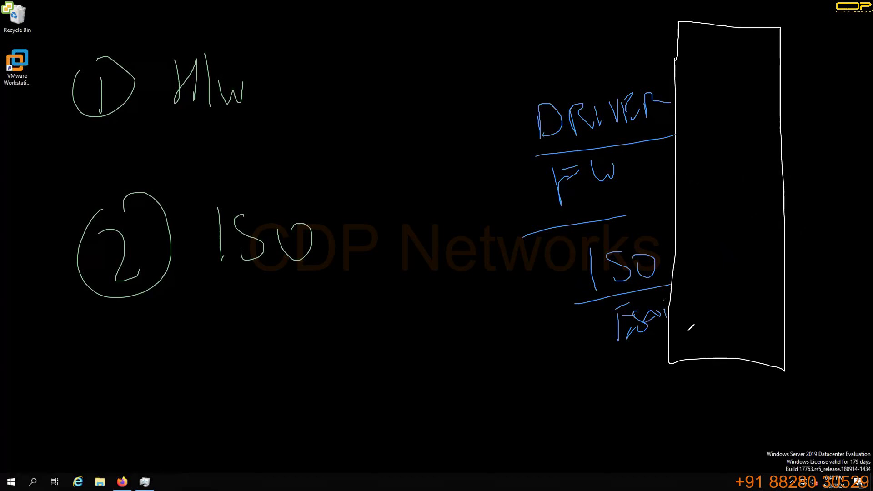
# Handwrite CUSTOM in blue below the sketch and write ISO above it
pyautogui.moveTo(326, 388); pyautogui.dragTo(319, 435)
pyautogui.moveTo(339, 404)
pyautogui.mouseDown()
pyautogui.moveTo(348, 438)
pyautogui.moveTo(357, 399)
pyautogui.mouseUp()
pyautogui.moveTo(368, 398)
pyautogui.mouseDown()
pyautogui.moveTo(393, 429)
pyautogui.moveTo(375, 441)
pyautogui.mouseUp()
pyautogui.moveTo(386, 404)
pyautogui.mouseDown()
pyautogui.moveTo(399, 396)
pyautogui.moveTo(398, 431)
pyautogui.mouseUp()
pyautogui.moveTo(425, 394); pyautogui.dragTo(498, 415)
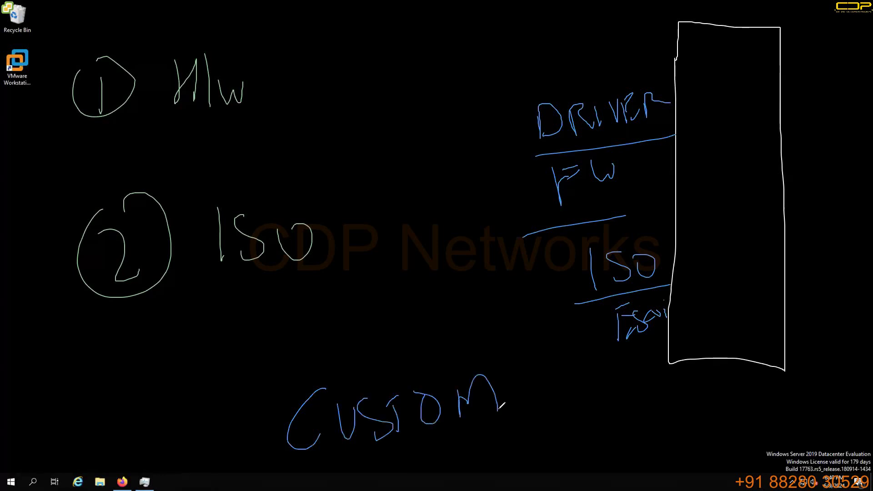
pyautogui.moveTo(357, 349)
pyautogui.mouseDown()
pyautogui.moveTo(364, 376)
pyautogui.moveTo(411, 366)
pyautogui.mouseUp()
# Draw a line above the custom ISO label and connect it with curves to DRIVER, FW and ESXi
pyautogui.moveTo(268, 350)
pyautogui.mouseDown()
pyautogui.moveTo(411, 333)
pyautogui.moveTo(539, 125)
pyautogui.mouseUp()
pyautogui.moveTo(363, 341); pyautogui.dragTo(551, 199)
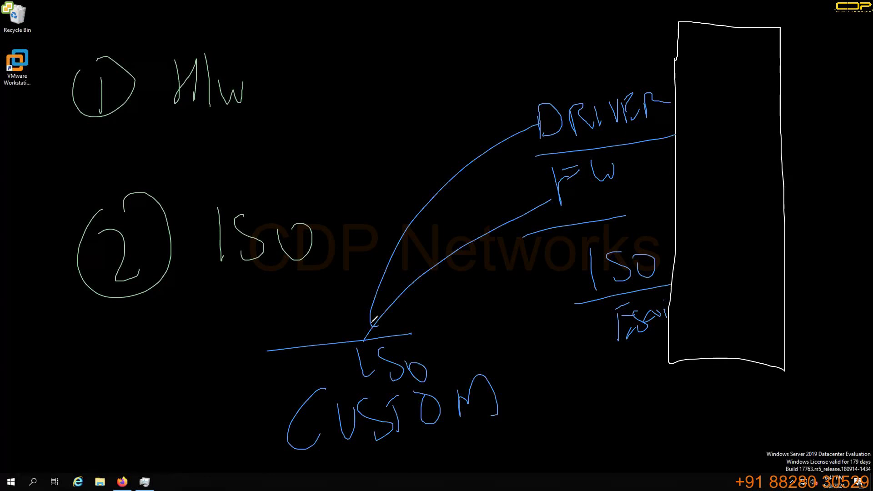
pyautogui.moveTo(370, 320); pyautogui.dragTo(601, 333)
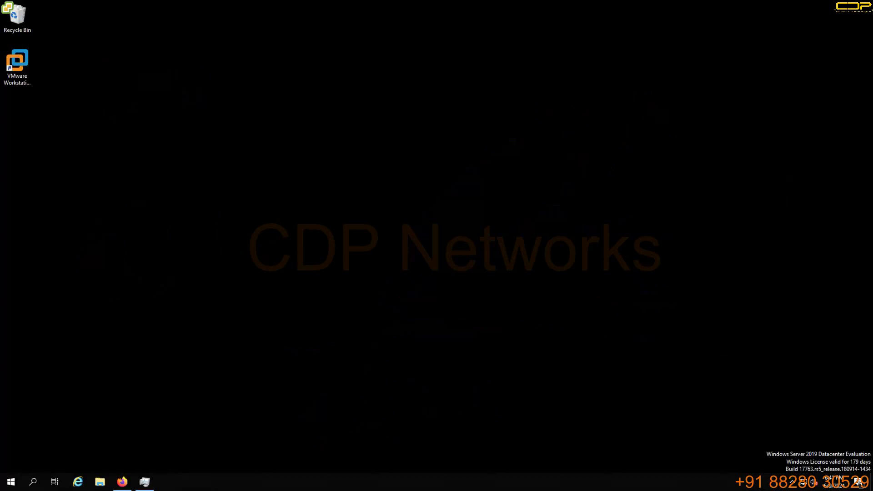
# Handwrite H/W in white with a line and ISO below it, and clear the sketch
pyautogui.moveTo(143, 72); pyautogui.dragTo(172, 137)
pyautogui.moveTo(187, 73); pyautogui.dragTo(192, 148)
pyautogui.moveTo(214, 112); pyautogui.dragTo(252, 111)
pyautogui.moveTo(260, 124); pyautogui.dragTo(266, 119)
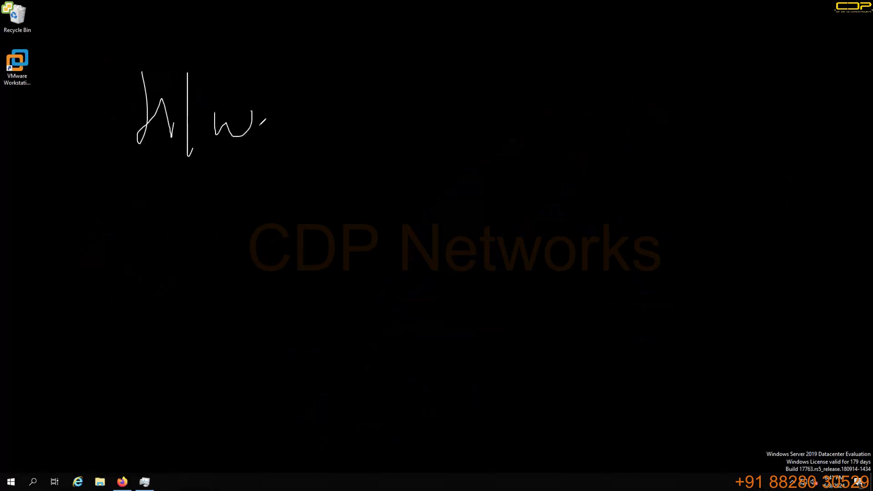
pyautogui.moveTo(88, 179); pyautogui.dragTo(267, 165)
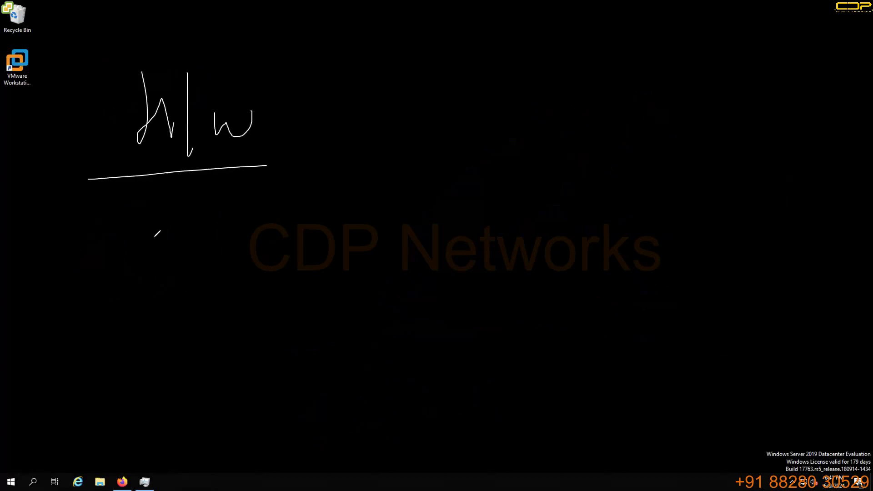
pyautogui.moveTo(151, 233); pyautogui.dragTo(161, 291)
pyautogui.moveTo(197, 240)
pyautogui.mouseDown()
pyautogui.moveTo(181, 257)
pyautogui.moveTo(185, 282)
pyautogui.mouseUp()
pyautogui.moveTo(221, 248); pyautogui.dragTo(224, 249)
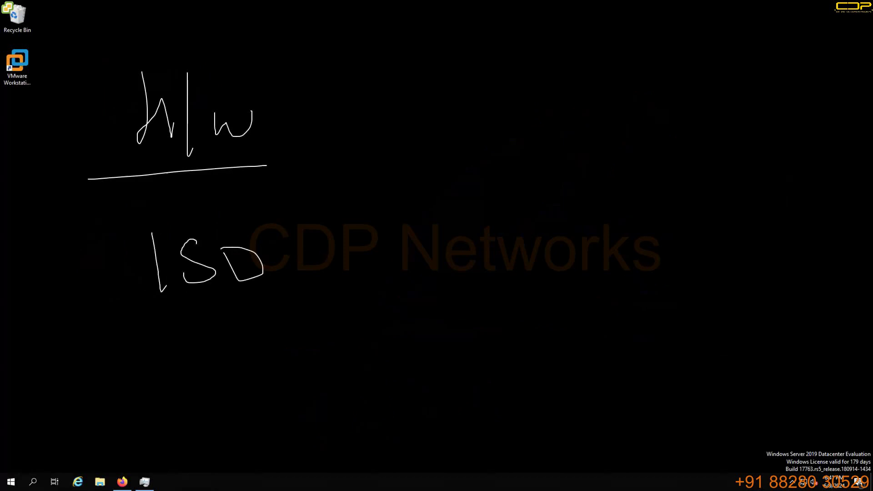
pyautogui.press('Escape')
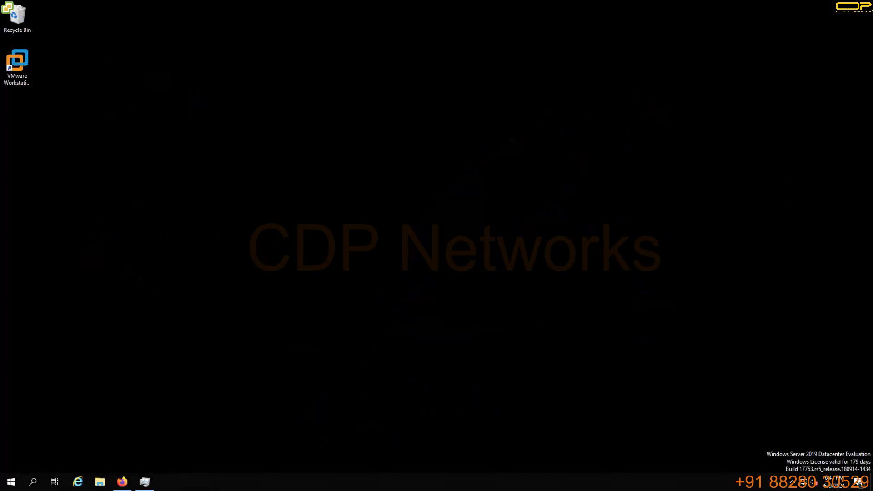
# Open VMware Workstation from the desktop, maximize its window and skip the version 17.5.2 update
pyautogui.doubleClick(25, 75)
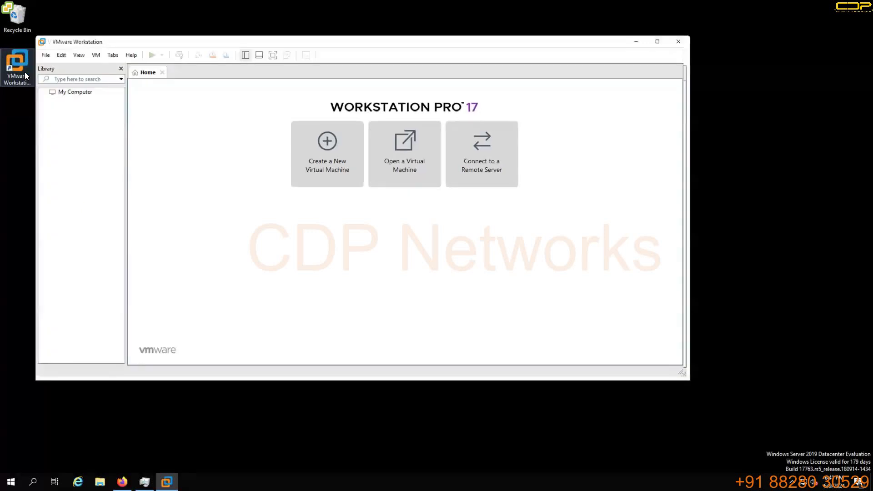
pyautogui.doubleClick(481, 43)
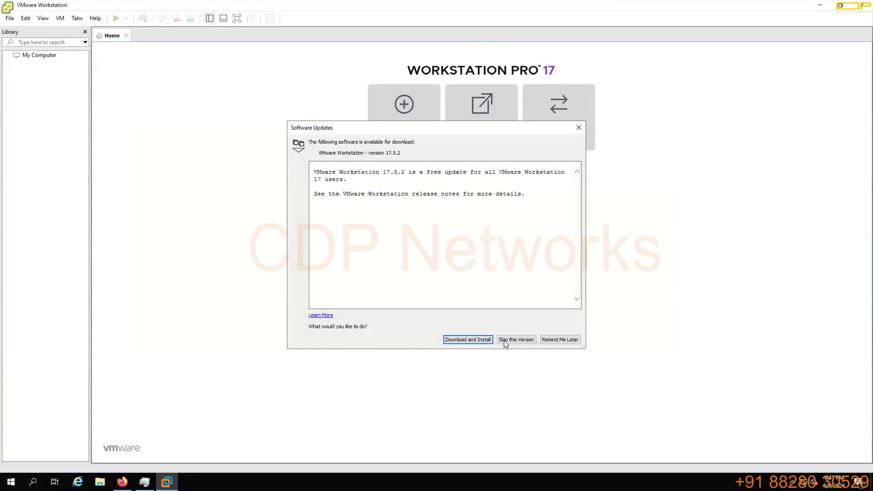
pyautogui.click(525, 340)
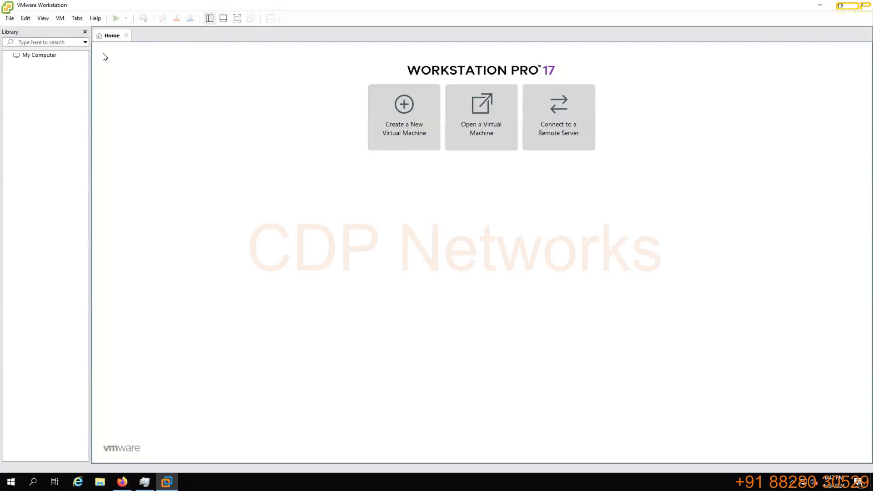
pyautogui.rightClick(107, 36)
pyautogui.click(58, 115)
pyautogui.rightClick(58, 115)
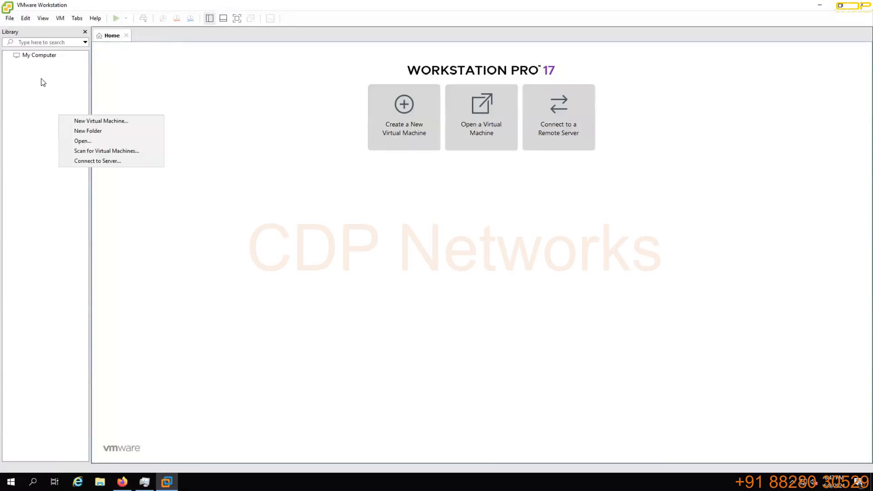
pyautogui.press('Escape')
pyautogui.click(26, 19)
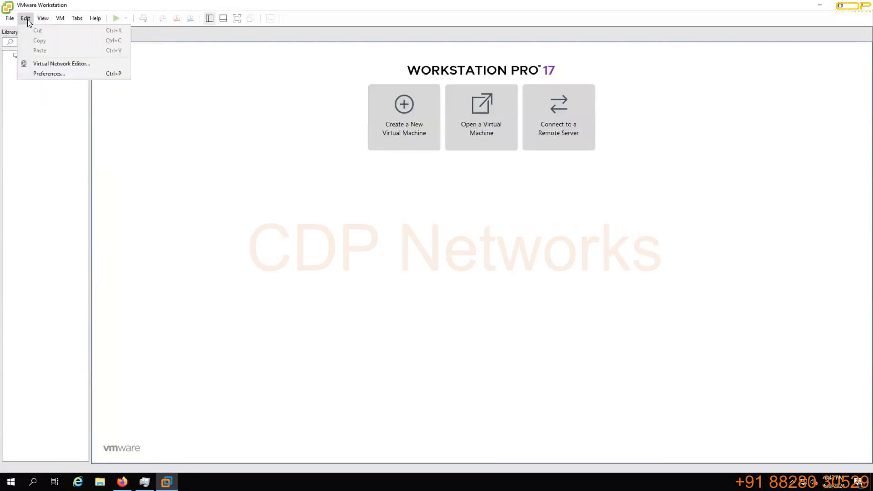
pyautogui.press('Escape')
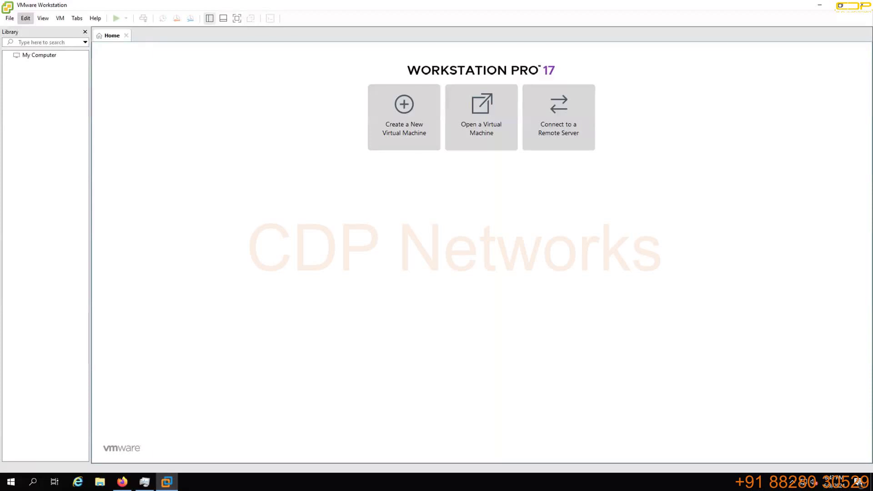
# Draw two red boxes labelled AD and SAN, plus a group of three boxes beside them
pyautogui.moveTo(154, 268)
pyautogui.mouseDown()
pyautogui.moveTo(206, 429)
pyautogui.moveTo(230, 283)
pyautogui.moveTo(149, 263)
pyautogui.mouseUp()
pyautogui.moveTo(389, 253)
pyautogui.mouseDown()
pyautogui.moveTo(386, 421)
pyautogui.moveTo(471, 394)
pyautogui.moveTo(400, 250)
pyautogui.moveTo(363, 259)
pyautogui.mouseUp()
pyautogui.moveTo(152, 249)
pyautogui.mouseDown()
pyautogui.moveTo(160, 213)
pyautogui.moveTo(173, 247)
pyautogui.moveTo(395, 204)
pyautogui.moveTo(388, 242)
pyautogui.moveTo(449, 224)
pyautogui.mouseUp()
pyautogui.moveTo(654, 249)
pyautogui.mouseDown()
pyautogui.moveTo(679, 418)
pyautogui.moveTo(723, 248)
pyautogui.moveTo(648, 248)
pyautogui.mouseUp()
pyautogui.moveTo(744, 250)
pyautogui.mouseDown()
pyautogui.moveTo(812, 400)
pyautogui.moveTo(798, 245)
pyautogui.moveTo(743, 248)
pyautogui.mouseUp()
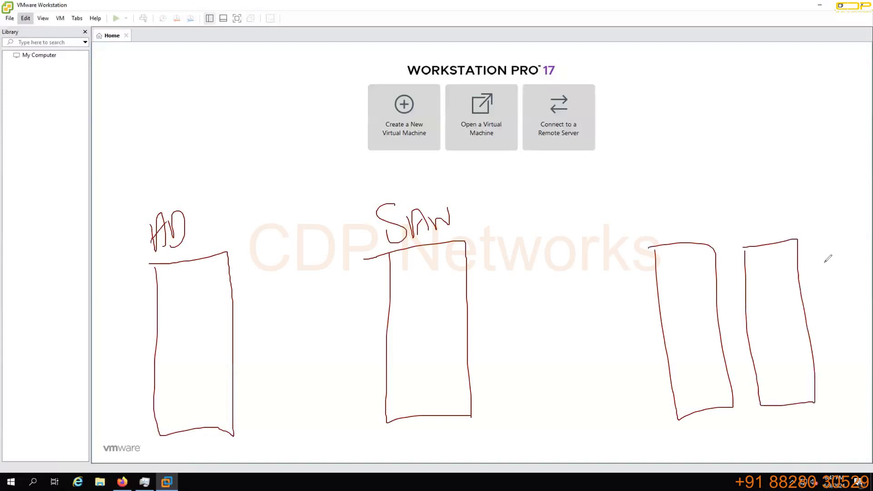
pyautogui.moveTo(823, 237)
pyautogui.mouseDown()
pyautogui.moveTo(824, 402)
pyautogui.moveTo(867, 302)
pyautogui.moveTo(859, 227)
pyautogui.moveTo(822, 243)
pyautogui.mouseUp()
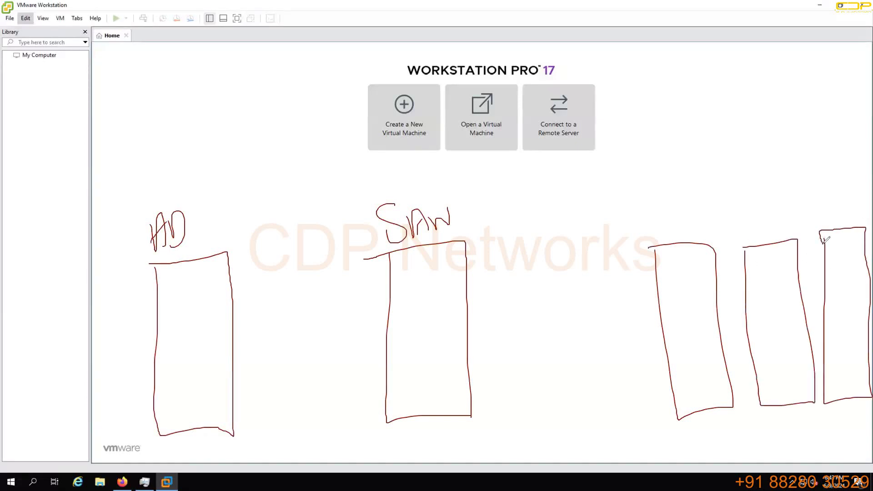
# Handwrite ESXi in red above the group of three boxes
pyautogui.moveTo(676, 184); pyautogui.dragTo(683, 236)
pyautogui.moveTo(703, 175); pyautogui.dragTo(684, 190)
pyautogui.moveTo(693, 212); pyautogui.dragTo(706, 207)
pyautogui.moveTo(690, 235); pyautogui.dragTo(728, 223)
pyautogui.moveTo(735, 194)
pyautogui.mouseDown()
pyautogui.moveTo(735, 226)
pyautogui.moveTo(774, 217)
pyautogui.mouseUp()
pyautogui.moveTo(773, 208); pyautogui.dragTo(760, 226)
pyautogui.moveTo(798, 203); pyautogui.dragTo(800, 217)
pyautogui.click(793, 186)
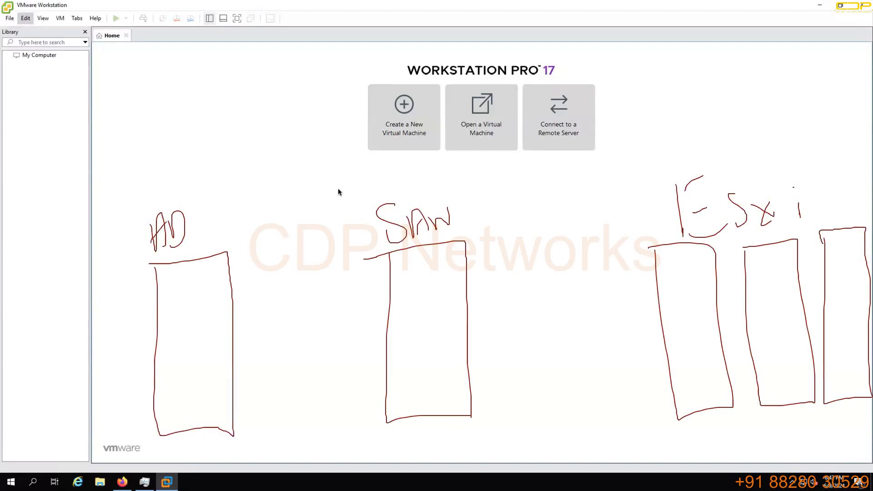
# Draw a long black horizontal bar above all the boxes and label it PRIVATE VLAN
pyautogui.moveTo(148, 126)
pyautogui.mouseDown()
pyautogui.moveTo(396, 156)
pyautogui.moveTo(814, 150)
pyautogui.moveTo(718, 117)
pyautogui.moveTo(364, 115)
pyautogui.moveTo(141, 127)
pyautogui.moveTo(192, 84)
pyautogui.mouseUp()
pyautogui.moveTo(212, 78)
pyautogui.mouseDown()
pyautogui.moveTo(312, 50)
pyautogui.moveTo(319, 60)
pyautogui.mouseUp()
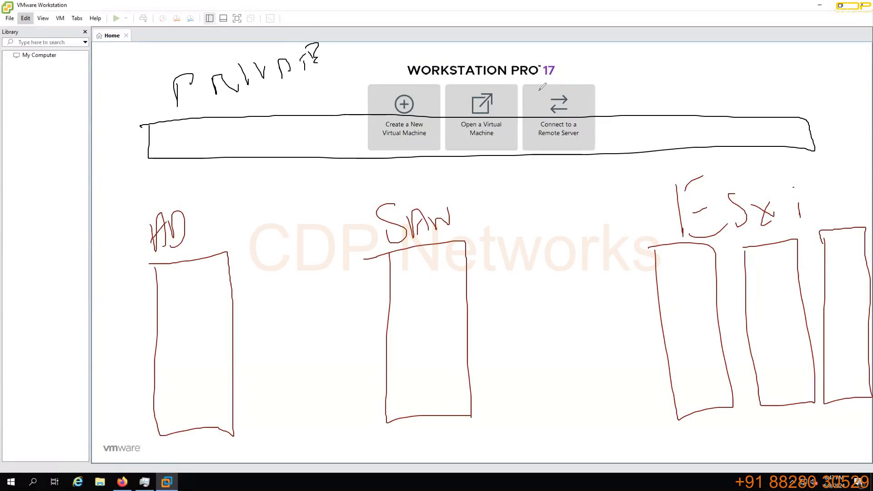
pyautogui.moveTo(573, 56)
pyautogui.mouseDown()
pyautogui.moveTo(596, 68)
pyautogui.moveTo(612, 97)
pyautogui.mouseUp()
pyautogui.moveTo(637, 99)
pyautogui.mouseDown()
pyautogui.moveTo(639, 77)
pyautogui.moveTo(670, 91)
pyautogui.mouseUp()
pyautogui.moveTo(677, 88); pyautogui.dragTo(706, 63)
# Connect the PRIVATE VLAN bar with vertical lines to ESXi, SAN and AD, and clear the sketch
pyautogui.moveTo(725, 141); pyautogui.dragTo(727, 203)
pyautogui.moveTo(419, 159); pyautogui.dragTo(426, 207)
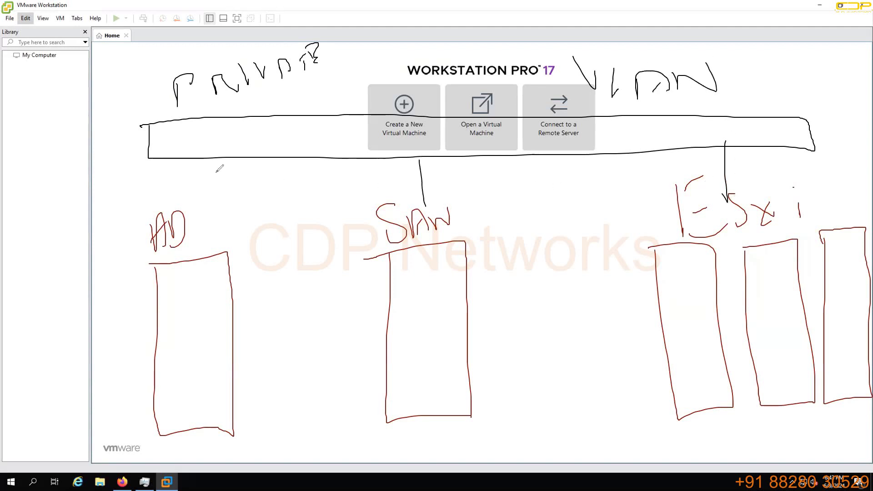
pyautogui.moveTo(221, 149); pyautogui.dragTo(220, 228)
pyautogui.press('Escape')
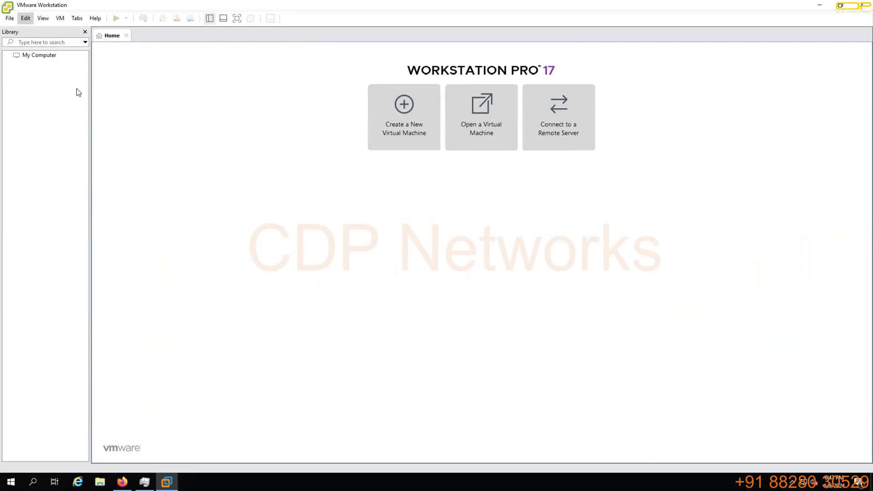
# Add the virtual network VMnet19 in the Virtual Network Editor
pyautogui.click(24, 18)
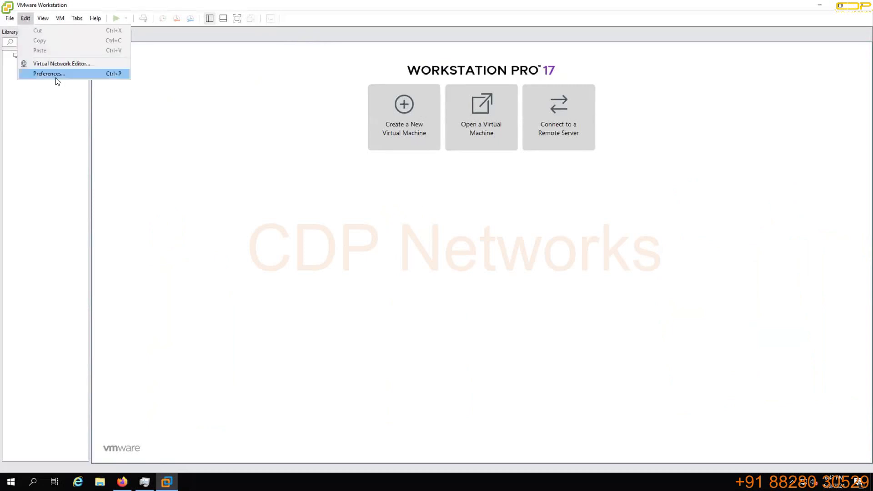
pyautogui.click(65, 64)
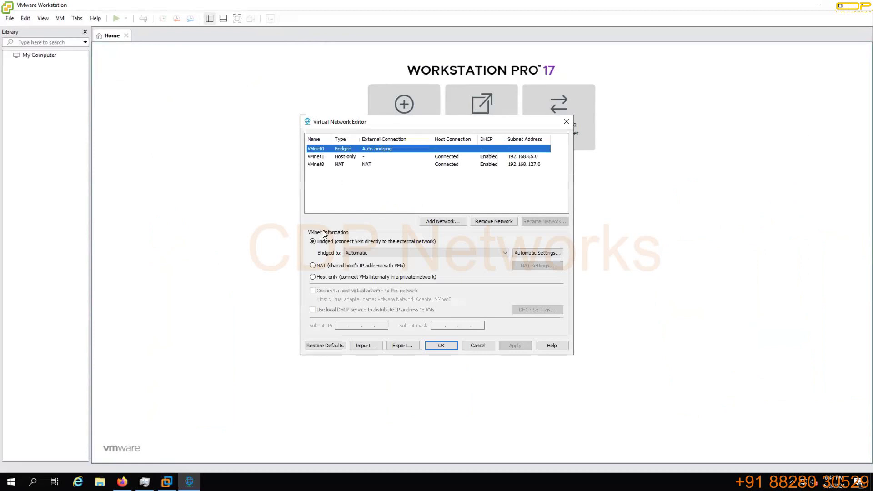
pyautogui.click(442, 223)
pyautogui.click(462, 235)
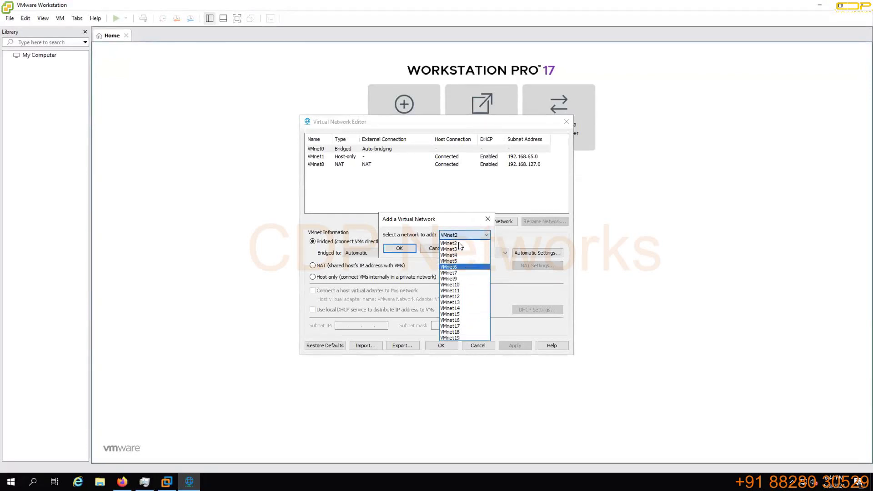
pyautogui.click(454, 338)
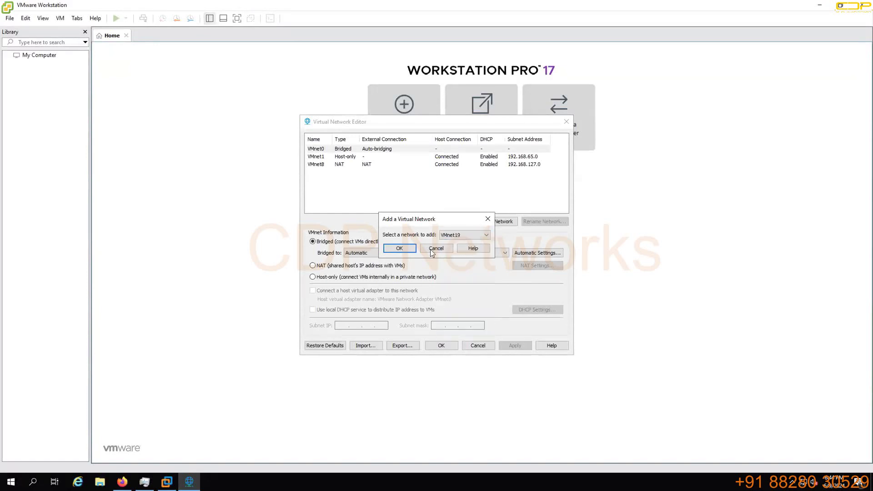
pyautogui.click(398, 249)
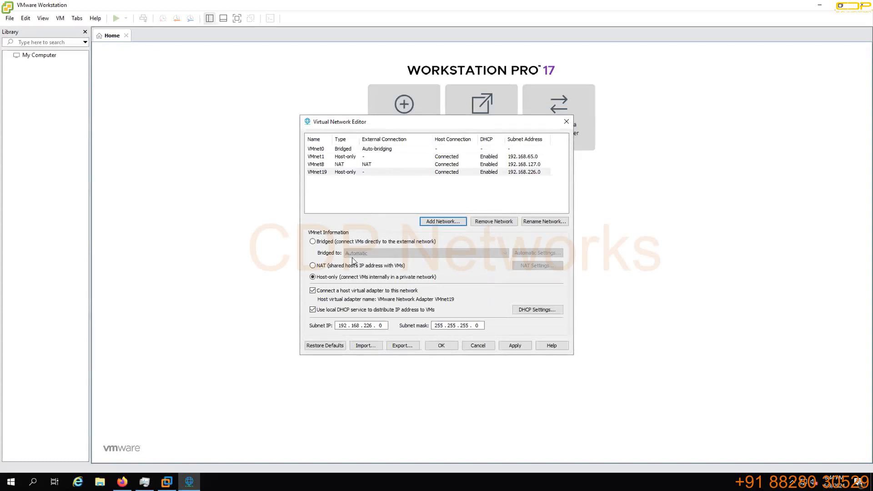
# Disable the host virtual adapter connection and the local DHCP service for VMnet19, and save the network settings
pyautogui.click(345, 294)
pyautogui.click(338, 310)
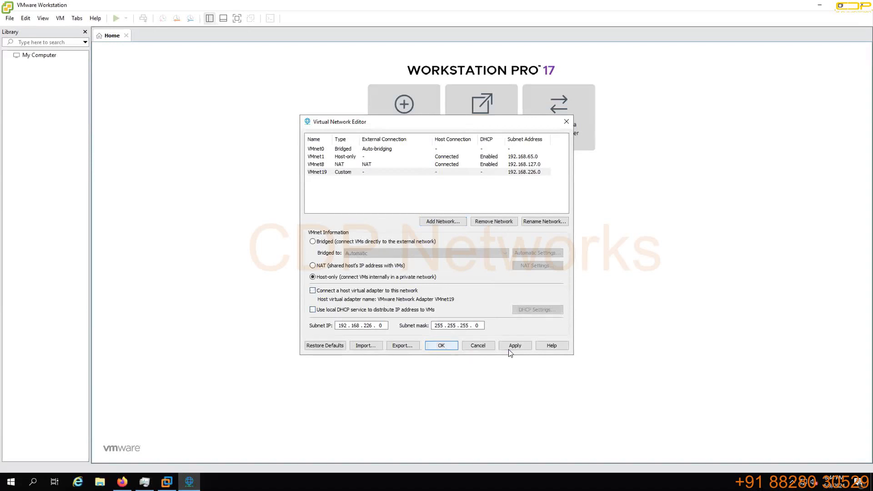
pyautogui.click(522, 349)
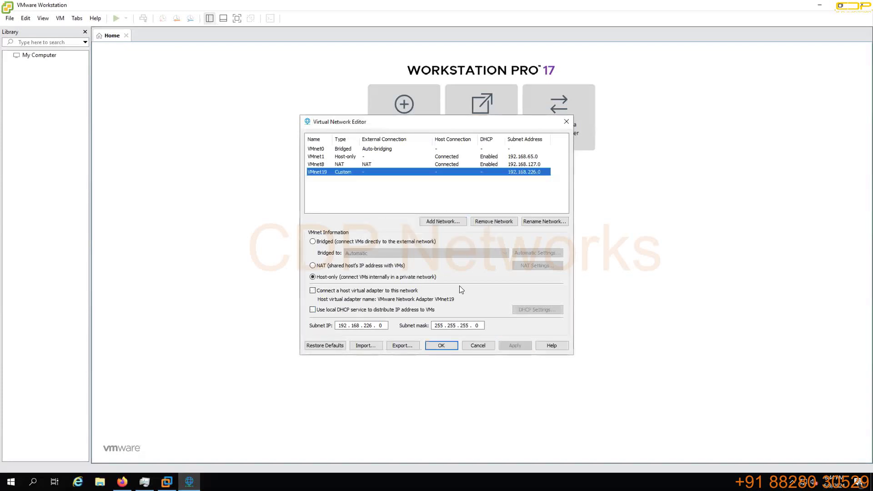
pyautogui.click(440, 346)
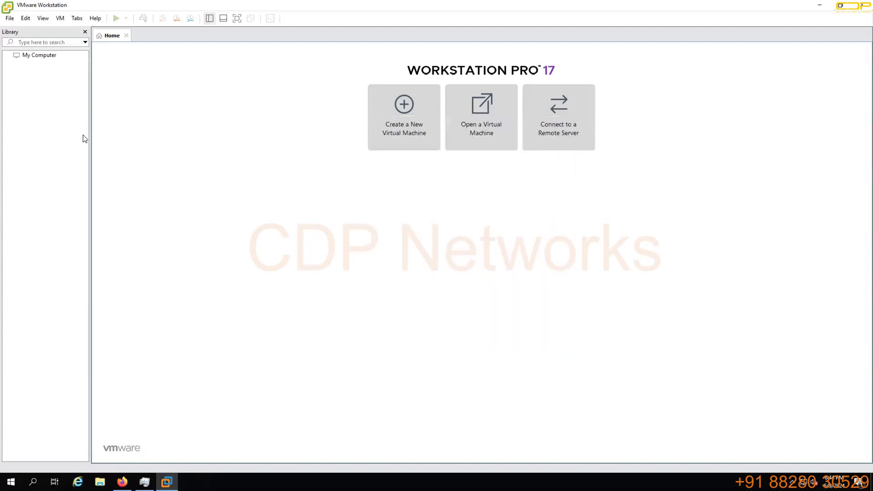
pyautogui.rightClick(69, 99)
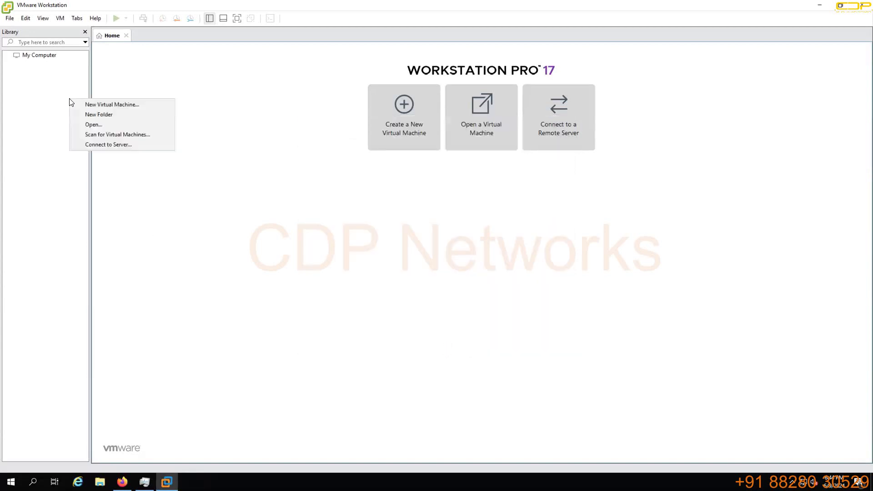
pyautogui.click(88, 102)
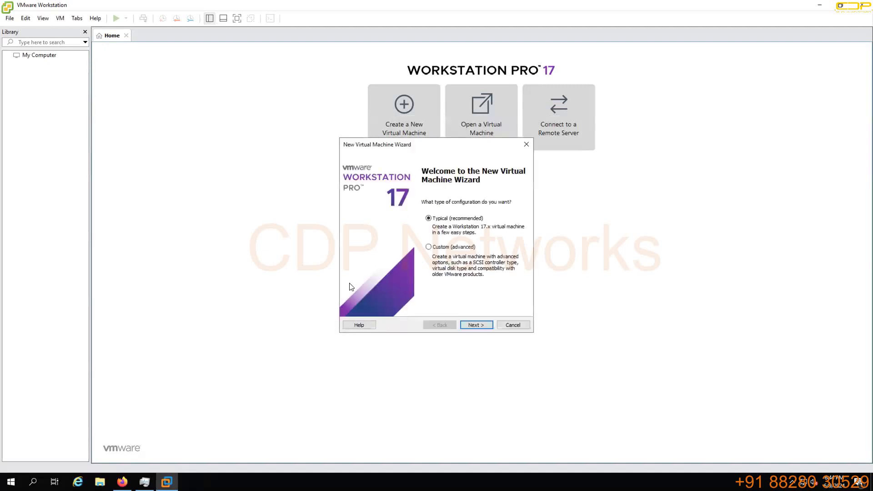
pyautogui.click(504, 326)
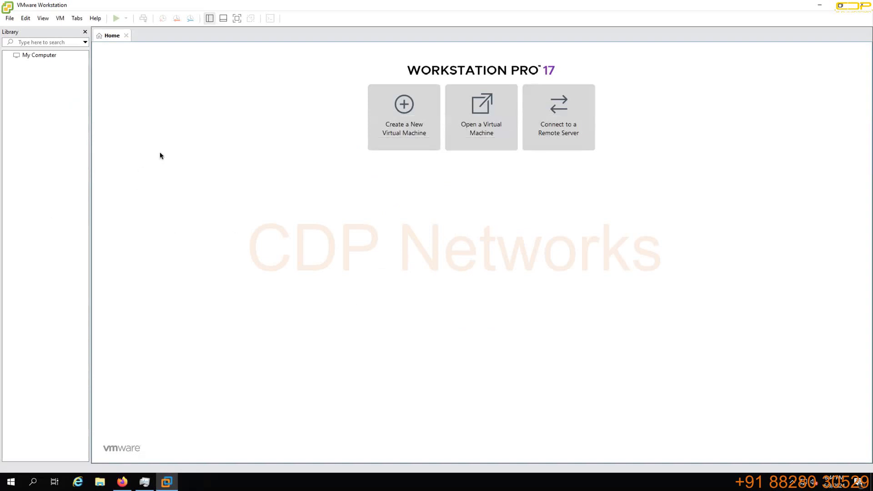
# Write LOGICAL REPAIR by hand in black on two lines in the empty area beside the library
pyautogui.moveTo(159, 144)
pyautogui.mouseDown()
pyautogui.moveTo(175, 131)
pyautogui.moveTo(225, 150)
pyautogui.moveTo(246, 122)
pyautogui.moveTo(267, 133)
pyautogui.mouseUp()
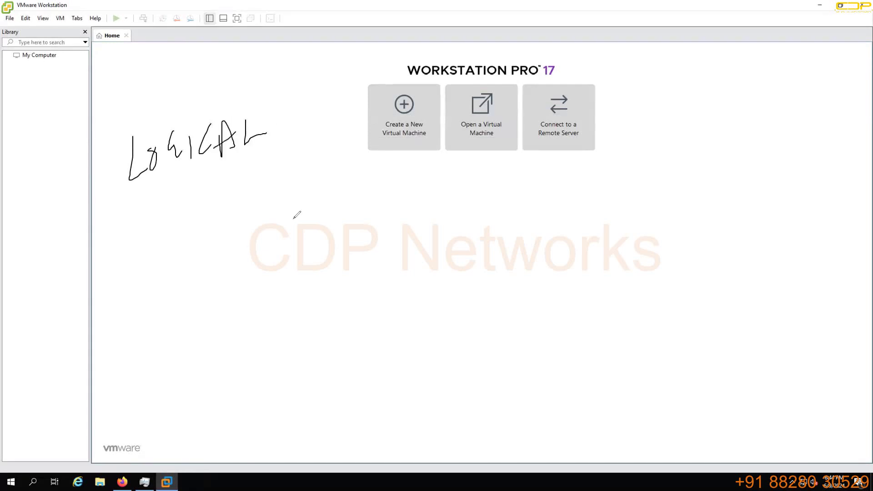
pyautogui.moveTo(161, 229)
pyautogui.mouseDown()
pyautogui.moveTo(159, 183)
pyautogui.moveTo(185, 211)
pyautogui.mouseUp()
pyautogui.moveTo(185, 187); pyautogui.dragTo(191, 213)
pyautogui.moveTo(195, 173)
pyautogui.mouseDown()
pyautogui.moveTo(245, 186)
pyautogui.moveTo(265, 169)
pyautogui.moveTo(288, 183)
pyautogui.mouseUp()
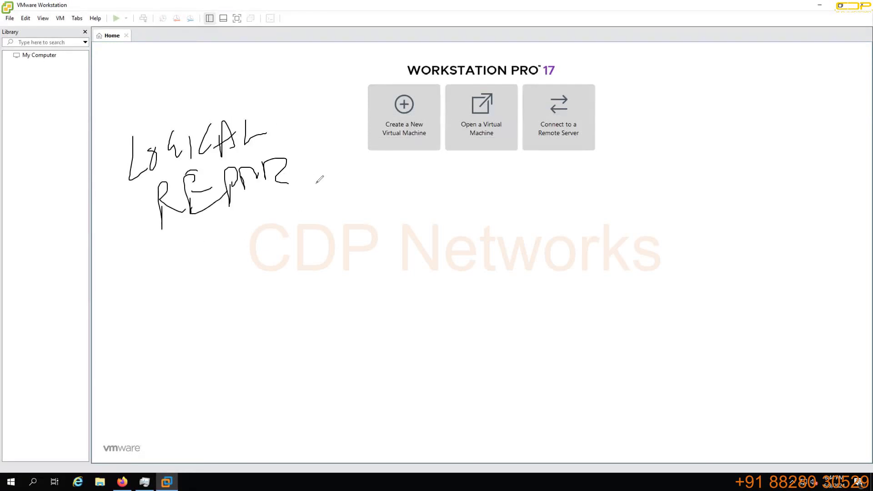
# Draw a tall black box labelled WINDOWS, with a horizontal line above the label and IIS written over it
pyautogui.moveTo(734, 215)
pyautogui.mouseDown()
pyautogui.moveTo(744, 418)
pyautogui.moveTo(809, 369)
pyautogui.moveTo(734, 137)
pyautogui.moveTo(734, 241)
pyautogui.mouseUp()
pyautogui.moveTo(732, 99)
pyautogui.mouseDown()
pyautogui.moveTo(786, 114)
pyautogui.moveTo(858, 94)
pyautogui.moveTo(869, 103)
pyautogui.mouseUp()
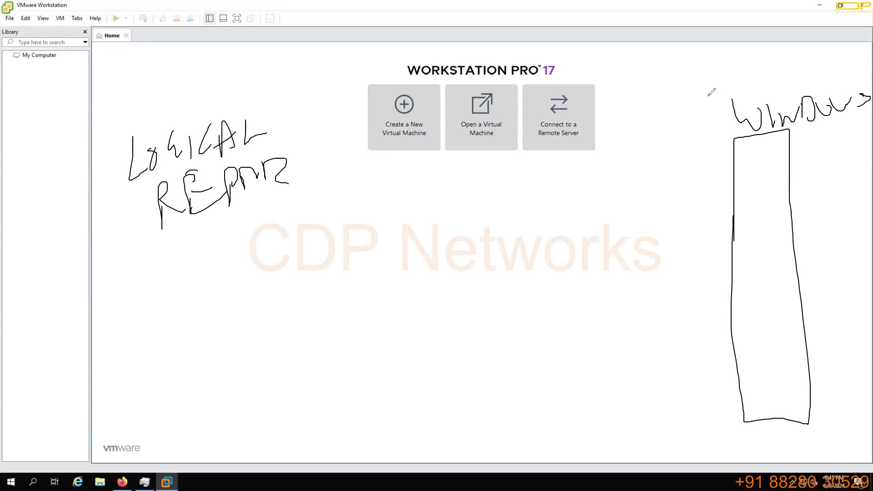
pyautogui.moveTo(706, 89); pyautogui.dragTo(851, 77)
pyautogui.moveTo(757, 66)
pyautogui.mouseDown()
pyautogui.moveTo(760, 90)
pyautogui.moveTo(772, 82)
pyautogui.mouseUp()
pyautogui.moveTo(799, 57); pyautogui.dragTo(788, 75)
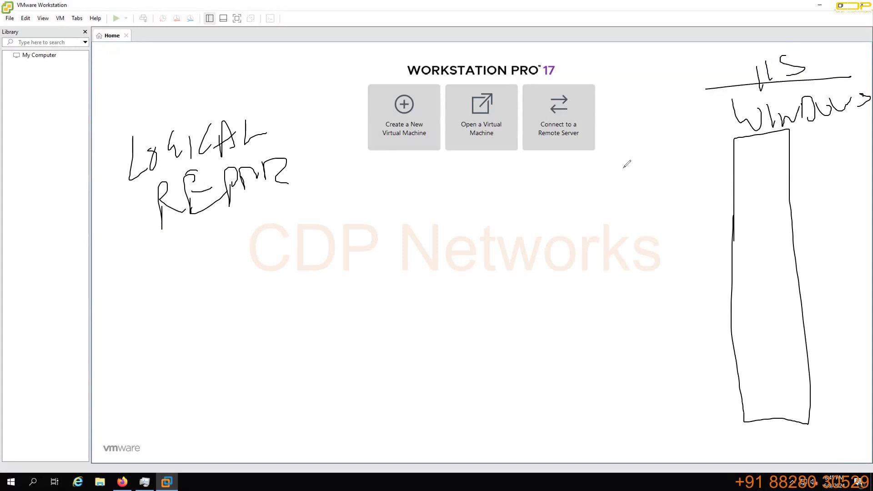
# Underline the LOGICAL REPAIR heading and draw a square labelled VM below it, with WIN pointing to an underlined IIS
pyautogui.moveTo(106, 245); pyautogui.dragTo(294, 224)
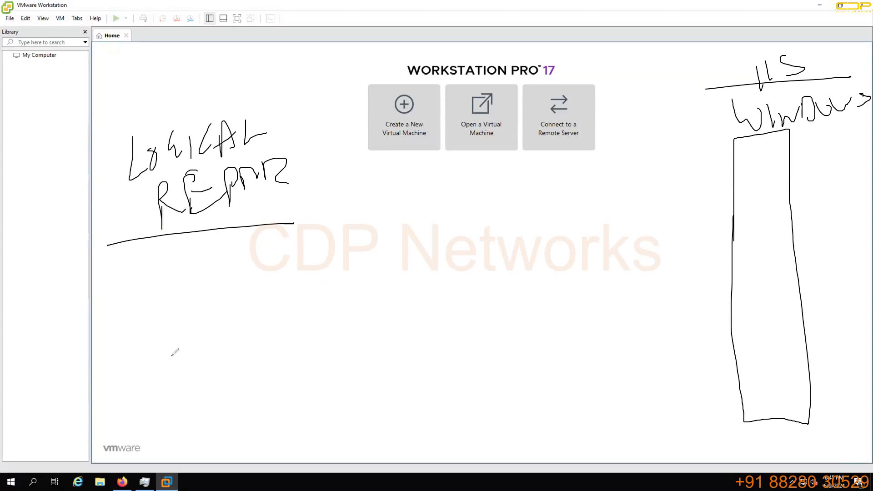
pyautogui.moveTo(171, 357)
pyautogui.mouseDown()
pyautogui.moveTo(250, 415)
pyautogui.moveTo(164, 344)
pyautogui.mouseUp()
pyautogui.moveTo(227, 309)
pyautogui.mouseDown()
pyautogui.moveTo(240, 330)
pyautogui.moveTo(244, 309)
pyautogui.mouseUp()
pyautogui.moveTo(254, 318)
pyautogui.mouseDown()
pyautogui.moveTo(276, 298)
pyautogui.moveTo(282, 308)
pyautogui.moveTo(307, 255)
pyautogui.moveTo(470, 236)
pyautogui.moveTo(434, 255)
pyautogui.mouseUp()
pyautogui.moveTo(400, 273)
pyautogui.mouseDown()
pyautogui.moveTo(488, 250)
pyautogui.moveTo(484, 262)
pyautogui.mouseUp()
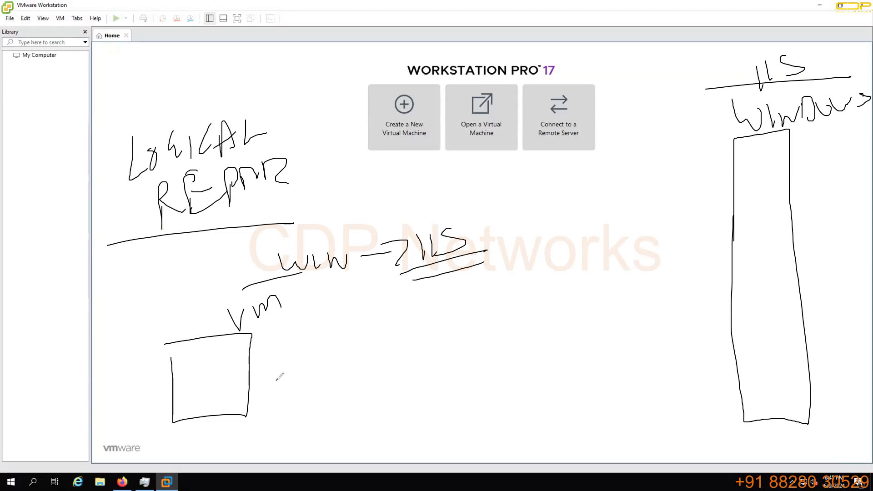
# Draw a long curved arrow from the VM square to the WINDOWS box, and clear the sketch
pyautogui.moveTo(254, 379)
pyautogui.mouseDown()
pyautogui.moveTo(584, 400)
pyautogui.moveTo(739, 349)
pyautogui.moveTo(729, 365)
pyautogui.mouseUp()
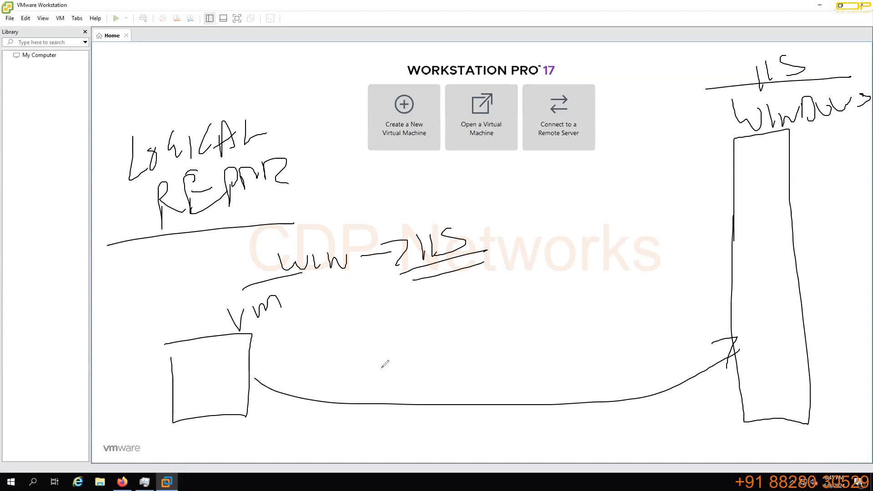
pyautogui.press('e')
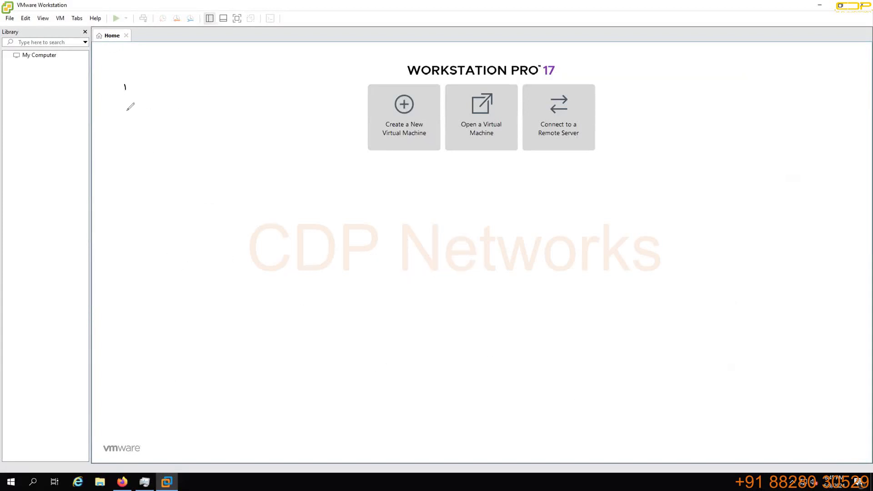
# Draw a black square labelled VIRTUAL MACHINE and a long line beneath it
pyautogui.moveTo(125, 85)
pyautogui.mouseDown()
pyautogui.moveTo(200, 144)
pyautogui.moveTo(119, 84)
pyautogui.mouseUp()
pyautogui.moveTo(219, 66)
pyautogui.mouseDown()
pyautogui.moveTo(238, 60)
pyautogui.moveTo(247, 87)
pyautogui.mouseUp()
pyautogui.moveTo(257, 83)
pyautogui.mouseDown()
pyautogui.moveTo(263, 68)
pyautogui.moveTo(279, 83)
pyautogui.moveTo(304, 59)
pyautogui.moveTo(359, 66)
pyautogui.mouseUp()
pyautogui.moveTo(246, 148)
pyautogui.mouseDown()
pyautogui.moveTo(273, 122)
pyautogui.moveTo(291, 136)
pyautogui.moveTo(305, 134)
pyautogui.mouseUp()
pyautogui.moveTo(323, 98)
pyautogui.mouseDown()
pyautogui.moveTo(304, 120)
pyautogui.moveTo(337, 121)
pyautogui.moveTo(375, 92)
pyautogui.mouseUp()
pyautogui.moveTo(125, 183); pyautogui.dragTo(382, 151)
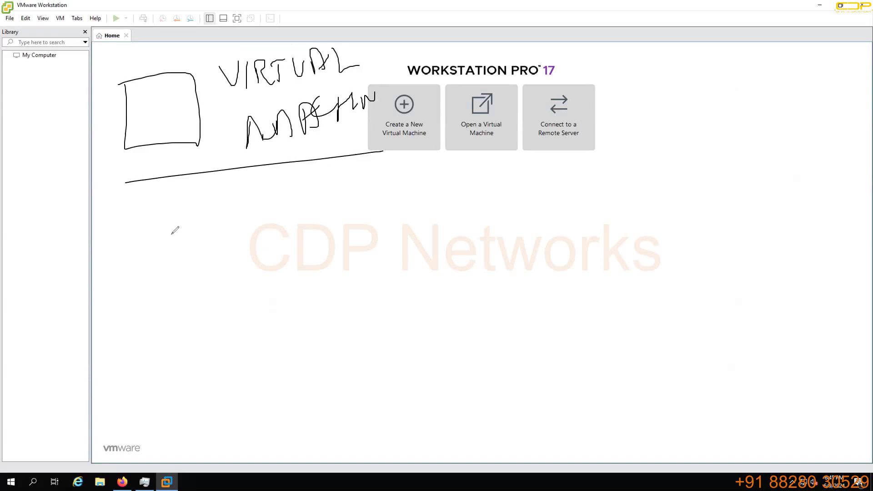
# Draw eight small black boxes in two rows of four below the line
pyautogui.moveTo(143, 256)
pyautogui.mouseDown()
pyautogui.moveTo(145, 290)
pyautogui.moveTo(144, 256)
pyautogui.mouseUp()
pyautogui.moveTo(209, 250)
pyautogui.mouseDown()
pyautogui.moveTo(209, 301)
pyautogui.moveTo(230, 244)
pyautogui.moveTo(214, 245)
pyautogui.mouseUp()
pyautogui.moveTo(275, 238)
pyautogui.mouseDown()
pyautogui.moveTo(277, 291)
pyautogui.moveTo(302, 234)
pyautogui.moveTo(275, 237)
pyautogui.mouseUp()
pyautogui.moveTo(342, 227)
pyautogui.mouseDown()
pyautogui.moveTo(382, 275)
pyautogui.moveTo(331, 228)
pyautogui.mouseUp()
pyautogui.moveTo(158, 345)
pyautogui.mouseDown()
pyautogui.moveTo(172, 386)
pyautogui.moveTo(196, 340)
pyautogui.mouseUp()
pyautogui.moveTo(226, 328)
pyautogui.mouseDown()
pyautogui.moveTo(228, 350)
pyautogui.moveTo(253, 323)
pyautogui.moveTo(239, 324)
pyautogui.mouseUp()
pyautogui.moveTo(282, 323)
pyautogui.mouseDown()
pyautogui.moveTo(291, 359)
pyautogui.moveTo(272, 306)
pyautogui.mouseUp()
pyautogui.moveTo(353, 311)
pyautogui.mouseDown()
pyautogui.moveTo(384, 340)
pyautogui.moveTo(353, 310)
pyautogui.mouseUp()
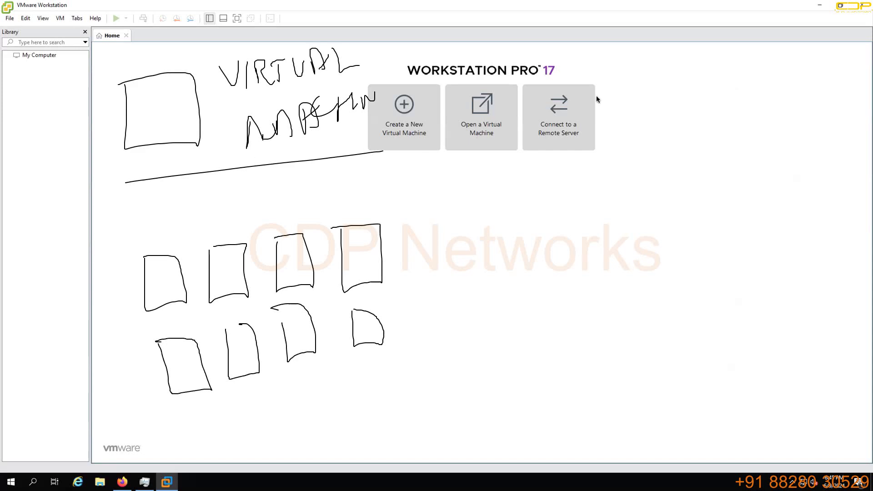
# Draw a red circled number 1 and write LOGICAL RE in red beneath it
pyautogui.moveTo(679, 50)
pyautogui.mouseDown()
pyautogui.moveTo(695, 115)
pyautogui.moveTo(673, 64)
pyautogui.mouseUp()
pyautogui.moveTo(692, 57); pyautogui.dragTo(697, 94)
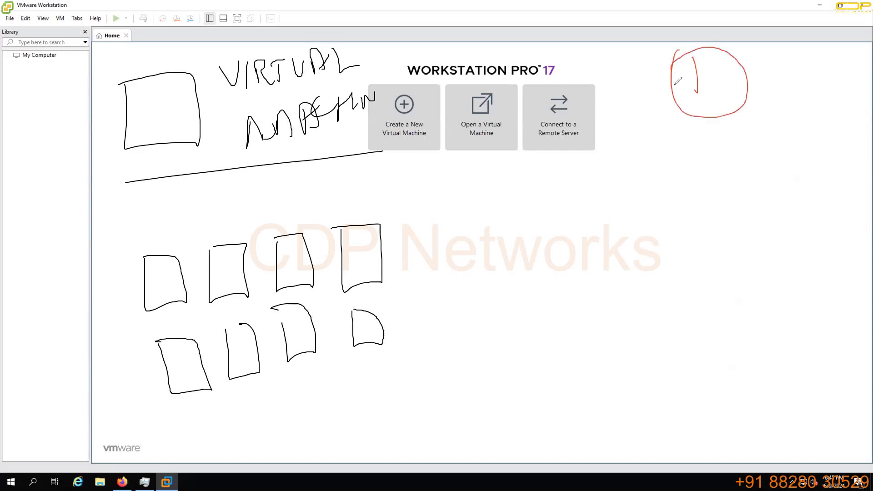
pyautogui.moveTo(686, 157); pyautogui.dragTo(701, 215)
pyautogui.moveTo(730, 172)
pyautogui.mouseDown()
pyautogui.moveTo(758, 183)
pyautogui.moveTo(793, 151)
pyautogui.moveTo(814, 184)
pyautogui.mouseUp()
pyautogui.moveTo(818, 150); pyautogui.dragTo(841, 172)
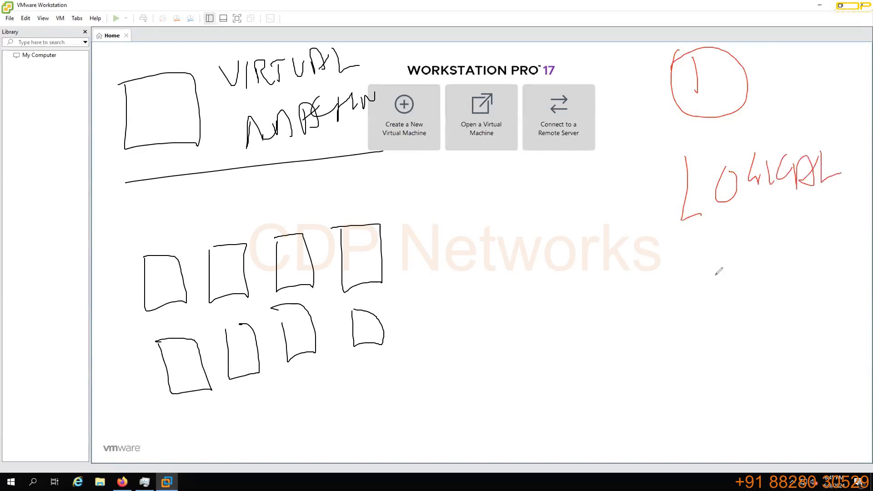
pyautogui.moveTo(712, 298)
pyautogui.mouseDown()
pyautogui.moveTo(750, 248)
pyautogui.moveTo(779, 269)
pyautogui.mouseUp()
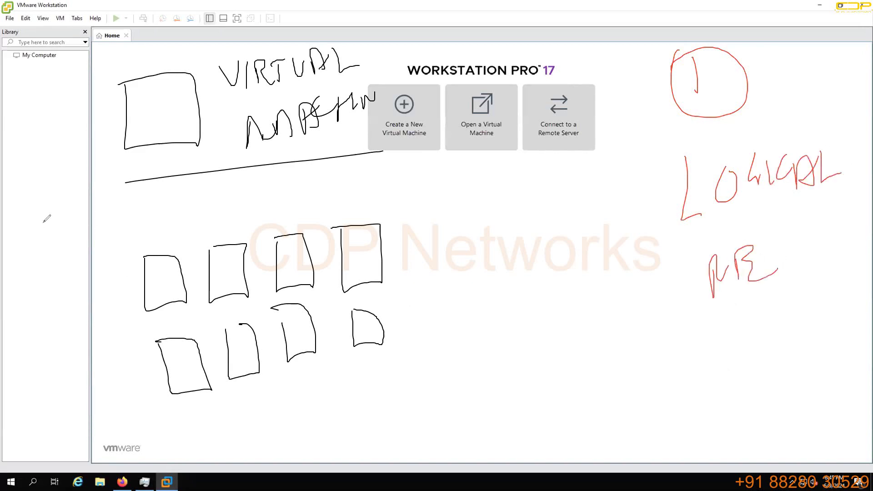
# Add a red circled number 2 and red arrows pointing at the sketched parts, and clear the sketch
pyautogui.moveTo(40, 217); pyautogui.dragTo(75, 247)
pyautogui.moveTo(46, 198)
pyautogui.mouseDown()
pyautogui.moveTo(73, 272)
pyautogui.moveTo(1, 202)
pyautogui.mouseUp()
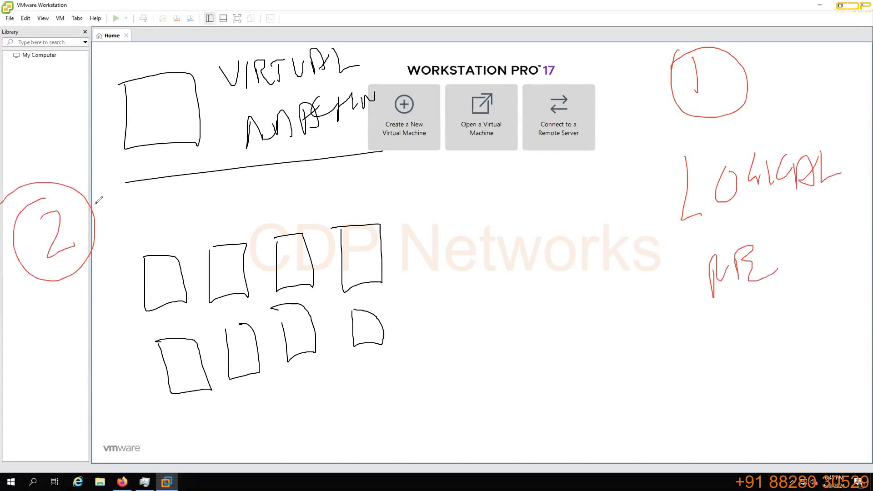
pyautogui.moveTo(93, 210); pyautogui.dragTo(126, 201)
pyautogui.moveTo(570, 184); pyautogui.dragTo(626, 150)
pyautogui.moveTo(603, 145); pyautogui.dragTo(621, 187)
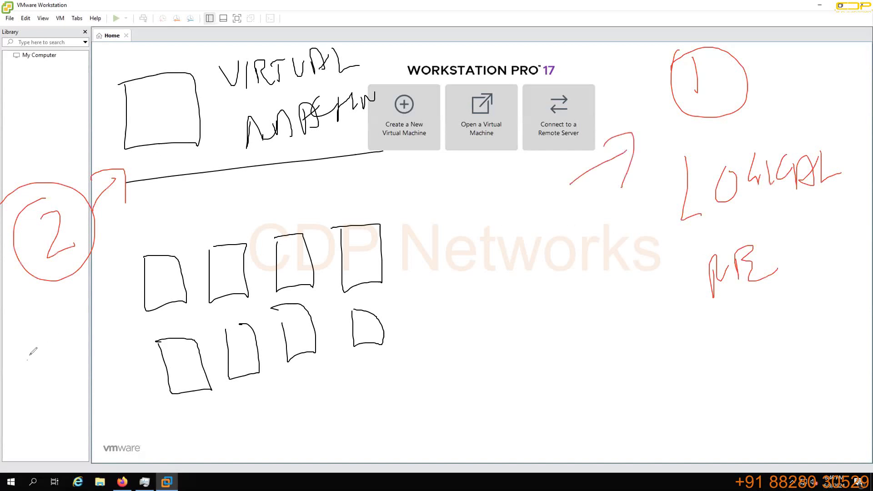
pyautogui.moveTo(27, 360); pyautogui.dragTo(53, 311)
pyautogui.moveTo(30, 316)
pyautogui.mouseDown()
pyautogui.moveTo(54, 296)
pyautogui.moveTo(55, 336)
pyautogui.mouseUp()
pyautogui.press('Escape')
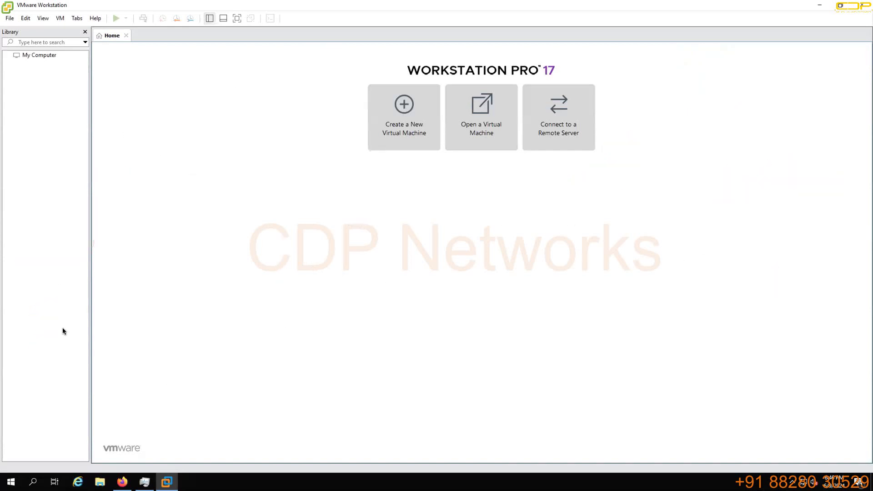
# Start a new custom virtual machine with the default hardware compatibility, leaving the operating system for installation later
pyautogui.rightClick(43, 113)
pyautogui.click(71, 118)
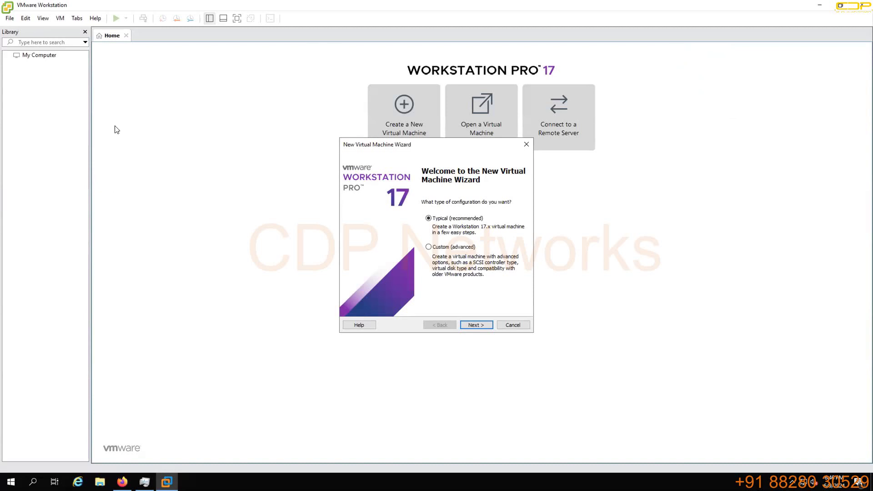
pyautogui.click(470, 246)
pyautogui.click(477, 325)
pyautogui.click(477, 325)
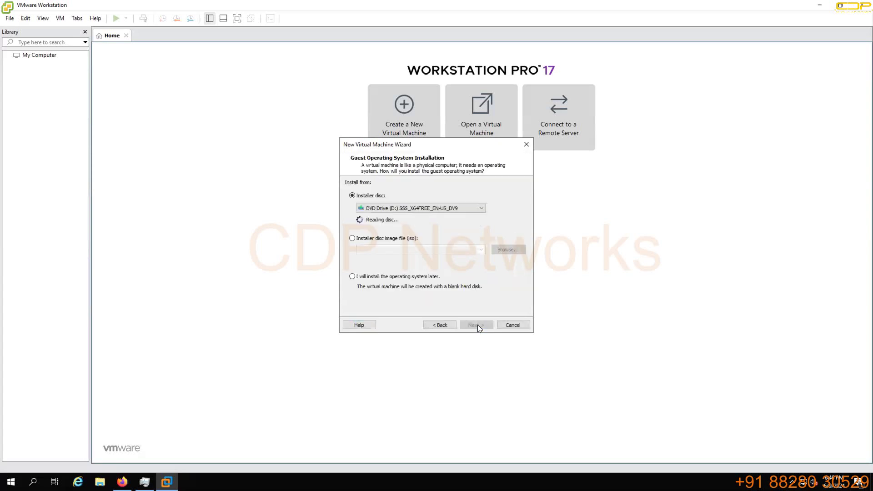
pyautogui.click(399, 277)
pyautogui.click(476, 324)
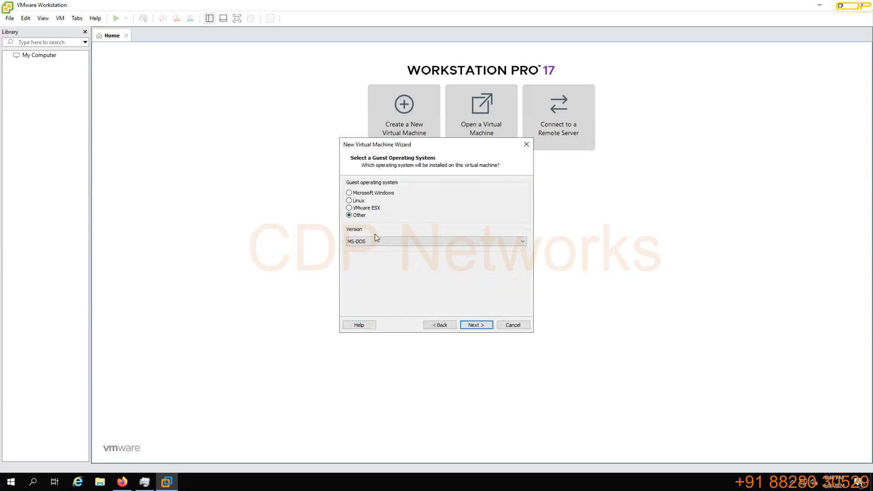
# Choose VMware ESX as the guest operating system with version VMware ESXi 7
pyautogui.click(379, 241)
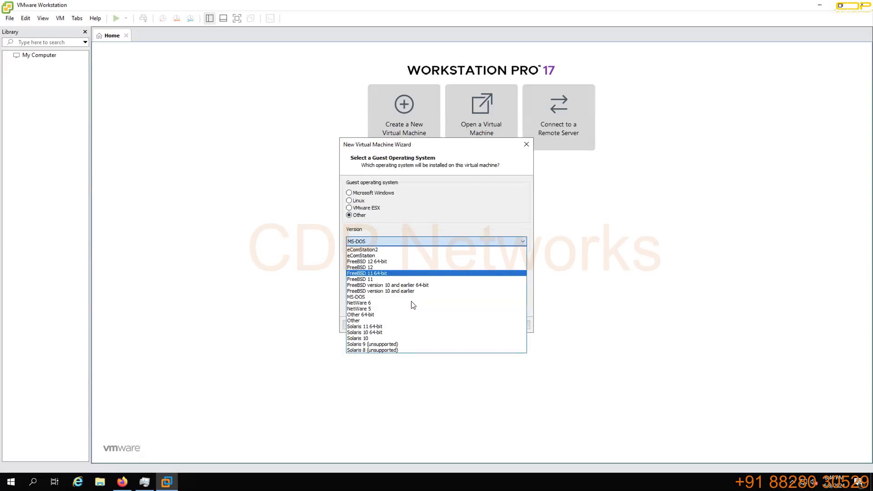
pyautogui.click(389, 243)
pyautogui.click(366, 207)
pyautogui.click(386, 242)
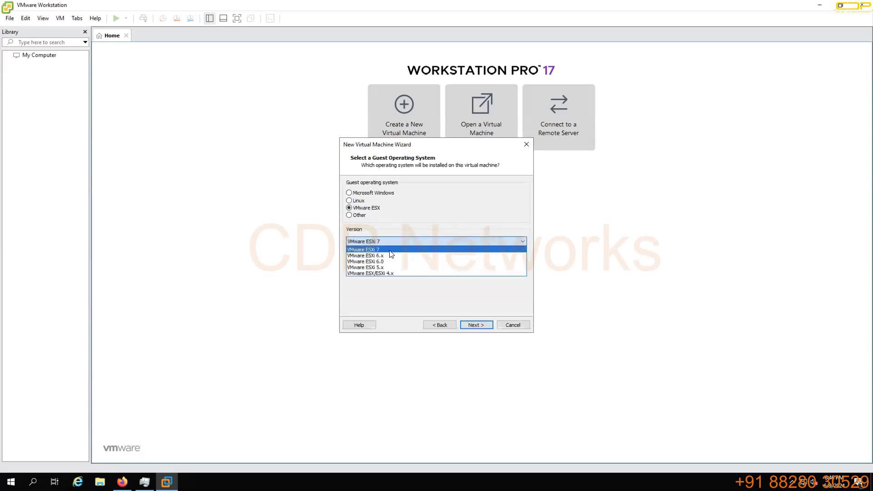
pyautogui.click(389, 250)
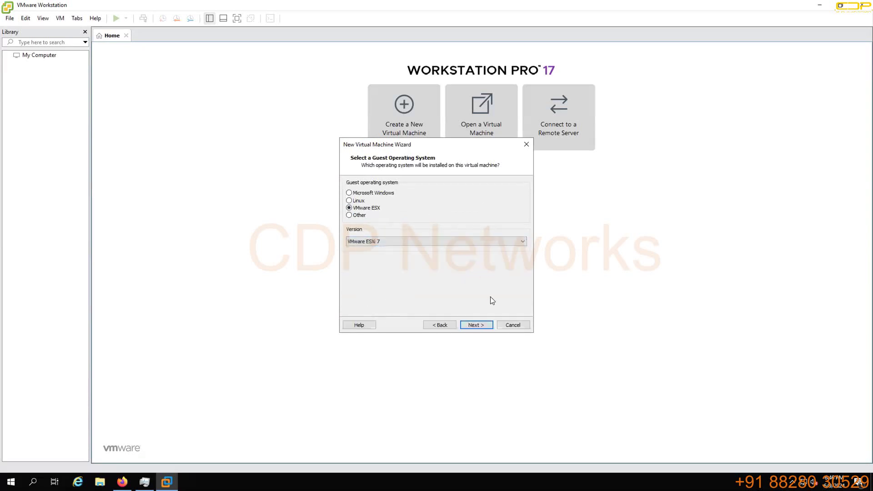
pyautogui.click(476, 322)
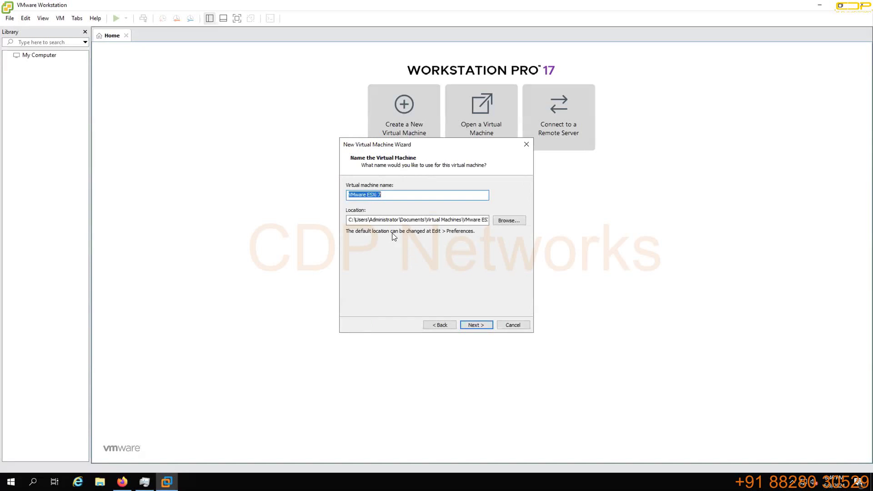
# Browse for the virtual machine location and create a folder named Lab on Local Disk (C:)
pyautogui.click(506, 221)
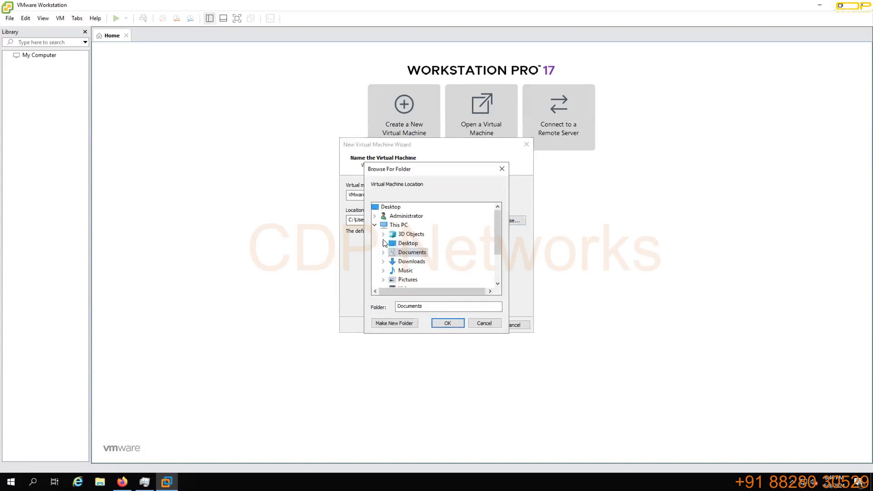
pyautogui.scroll(-2, 405, 264)
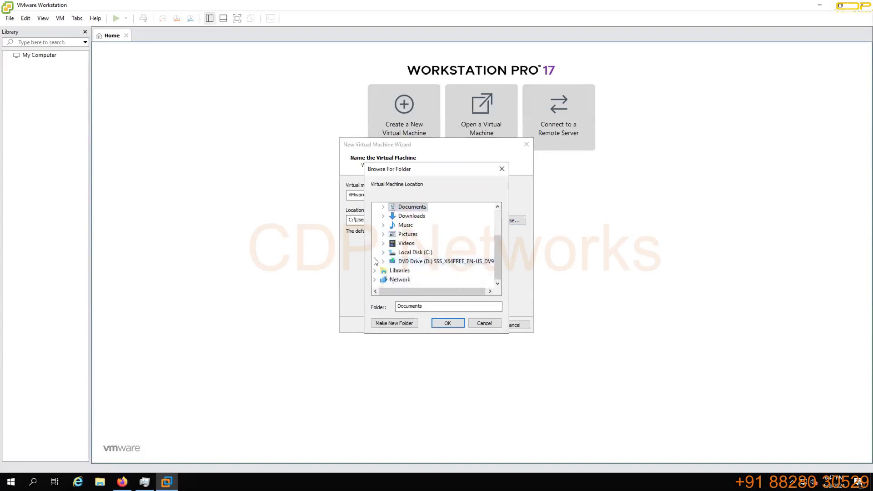
pyautogui.click(382, 252)
pyautogui.click(414, 235)
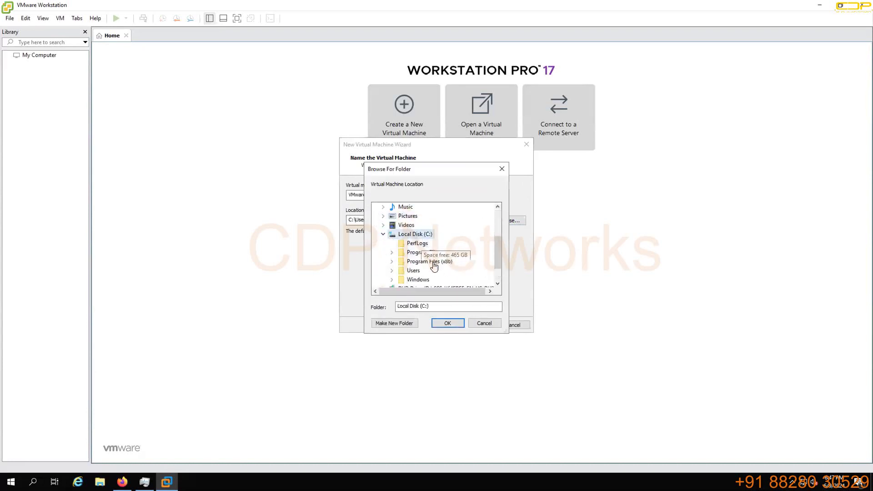
pyautogui.click(409, 325)
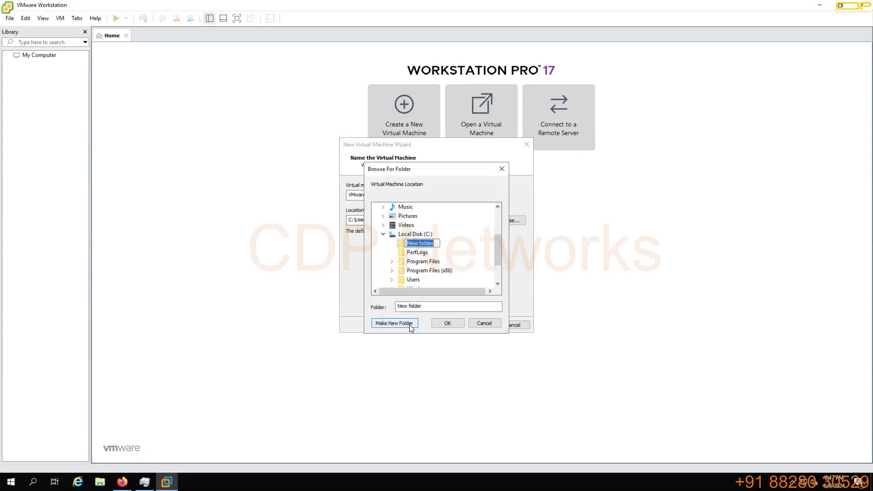
pyautogui.write('Lab')
pyautogui.press('Return')
# Create a subfolder named esxi-01 inside Lab, copy its name, and use it as the virtual machine location
pyautogui.click(394, 323)
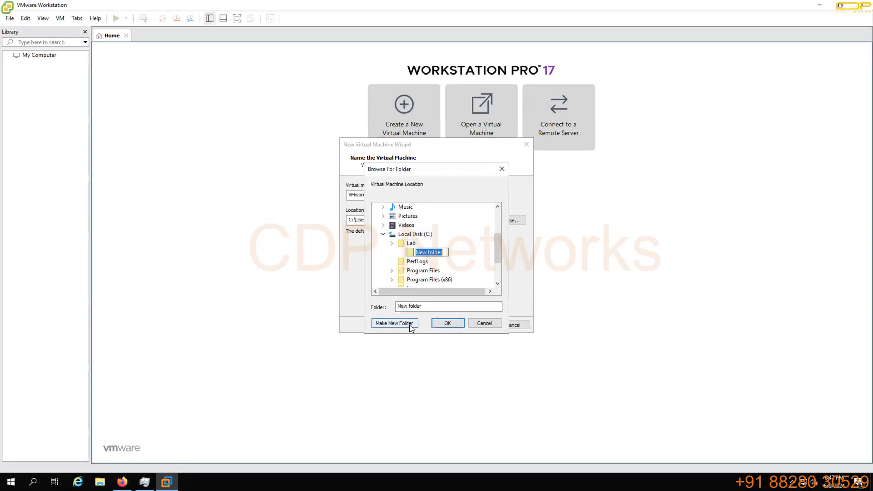
pyautogui.write('esxi0-')
pyautogui.press('BackSpace')
pyautogui.press('BackSpace')
pyautogui.write('-01')
pyautogui.hotkey('shift', 'Left')
pyautogui.hotkey('shift', 'Left')
pyautogui.hotkey('shift', 'Left')
pyautogui.hotkey('shift', 'Left')
pyautogui.hotkey('shift', 'Left')
pyautogui.hotkey('shift', 'Left')
pyautogui.hotkey('shift', 'Left')
pyautogui.hotkey('ctrl', 'c')
pyautogui.press('Return')
pyautogui.press('Return')
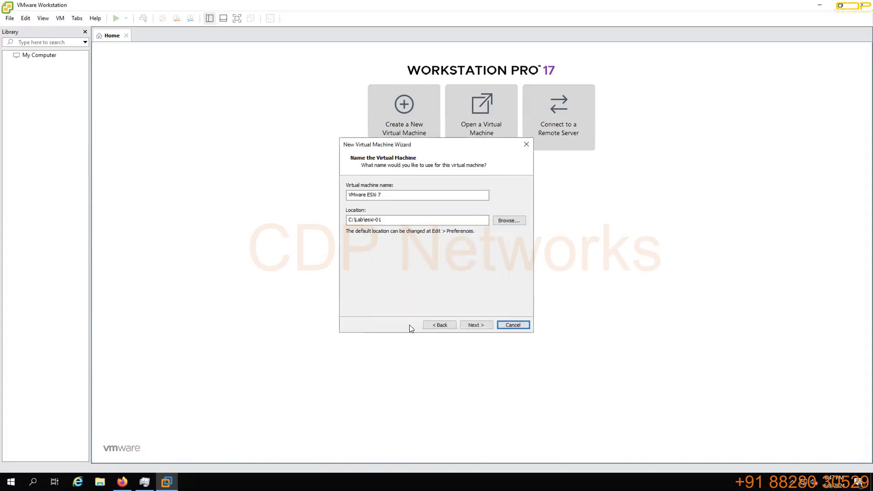
# Name the virtual machine esxi-01 using the copied folder name, and accept the name and location
pyautogui.press('Tab')
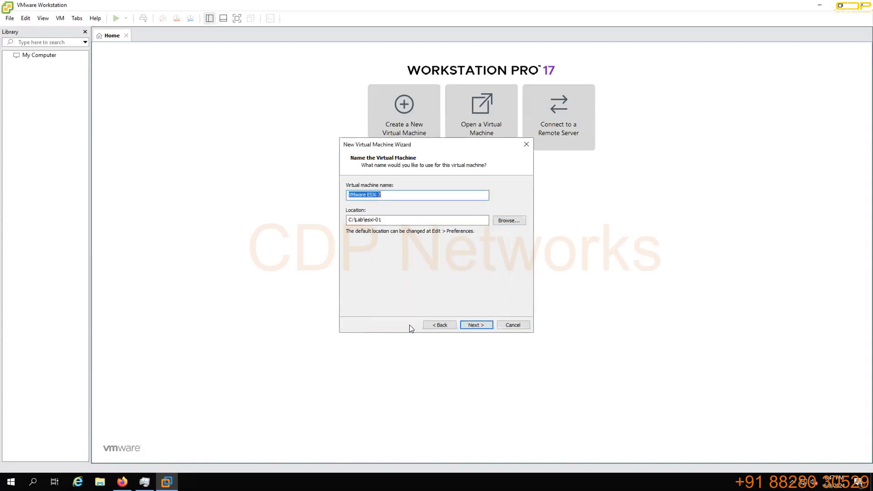
pyautogui.hotkey('ctrl', 'v')
pyautogui.click(475, 325)
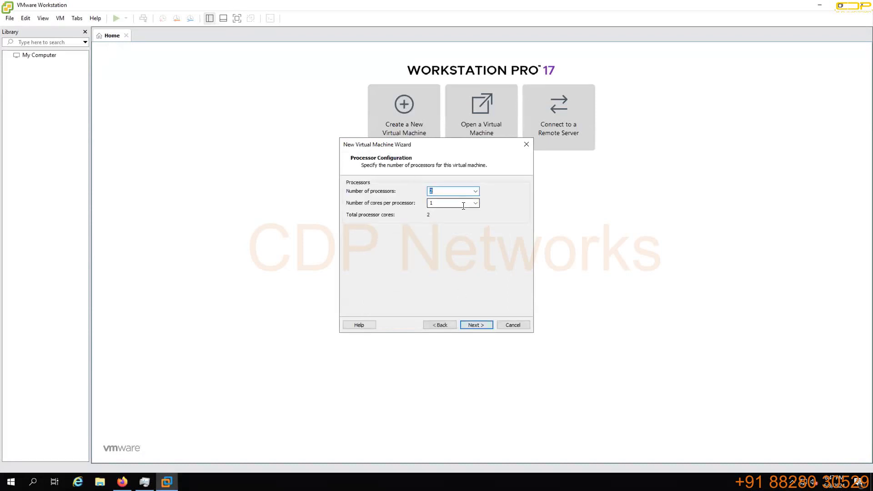
# Choose the number of processors and cores per processor, and set the virtual machine's memory to 30000 MB
pyautogui.click(475, 191)
pyautogui.click(470, 202)
pyautogui.click(473, 202)
pyautogui.click(463, 246)
pyautogui.click(480, 330)
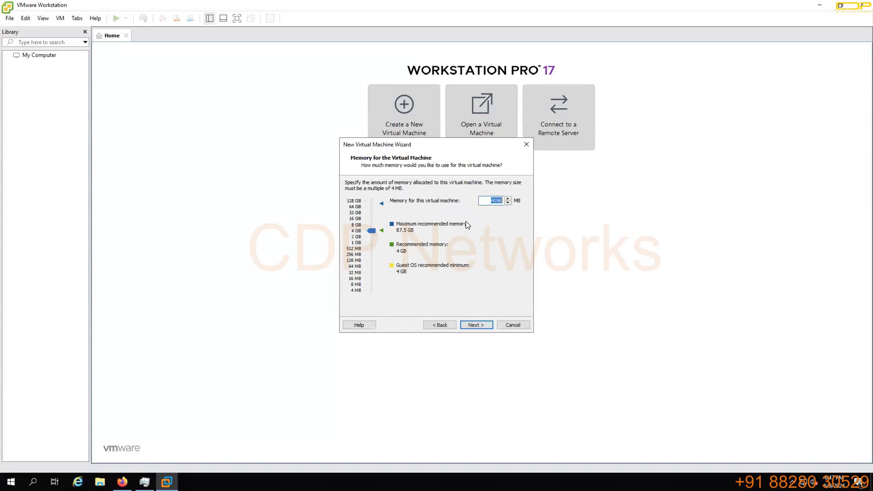
pyautogui.write('30000')
pyautogui.click(475, 324)
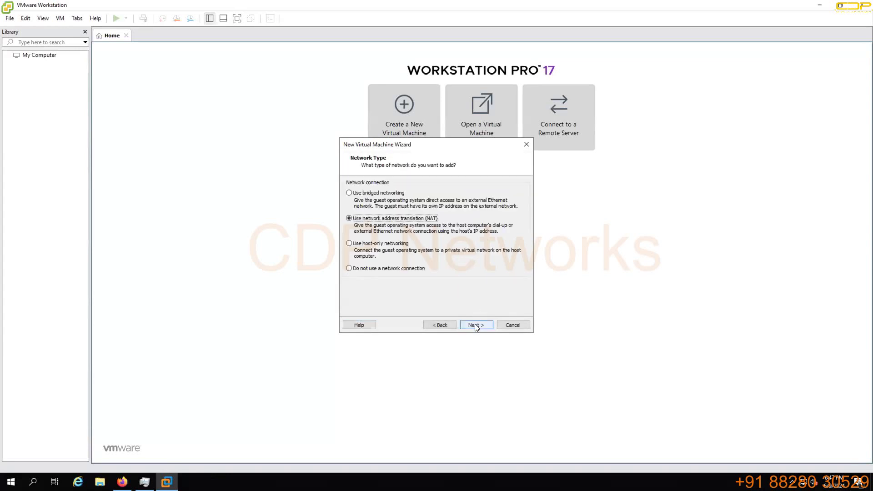
# Keep NAT networking and the default controller and disk types, and choose to create a new virtual disk
pyautogui.click(475, 324)
pyautogui.click(474, 324)
pyautogui.click(475, 324)
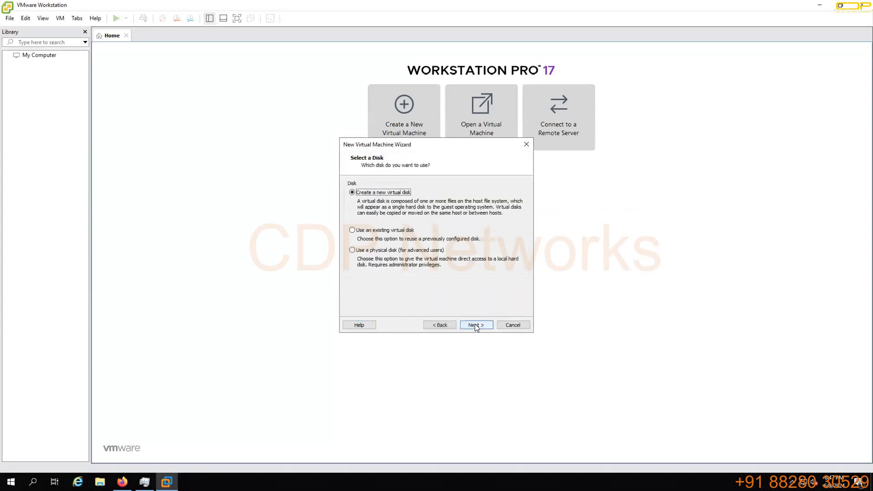
pyautogui.click(472, 325)
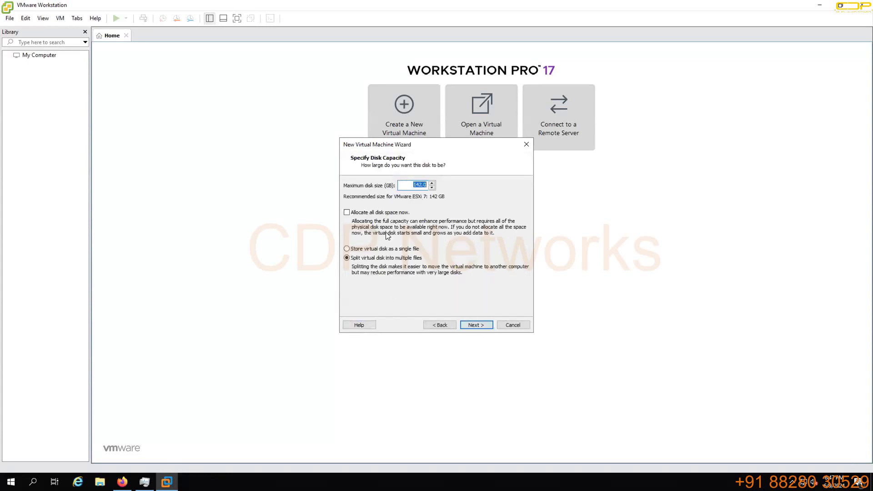
# Set the virtual disk to 10 GB stored as a single file, keep the default disk file name, and finish creating the virtual machine
pyautogui.click(381, 247)
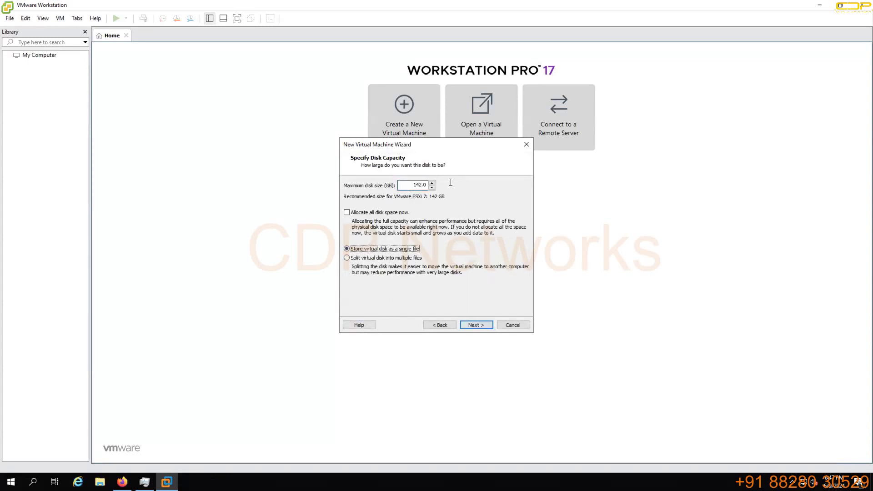
pyautogui.write('10')
pyautogui.click(481, 324)
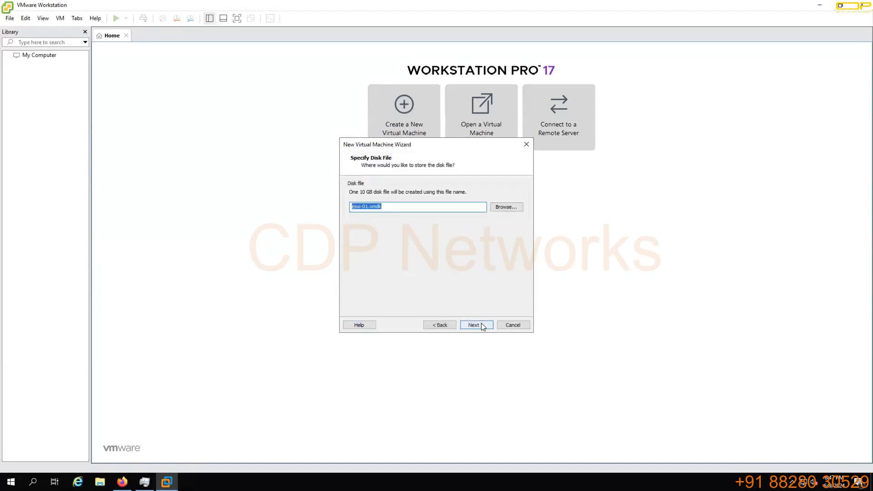
pyautogui.click(481, 324)
pyautogui.click(481, 323)
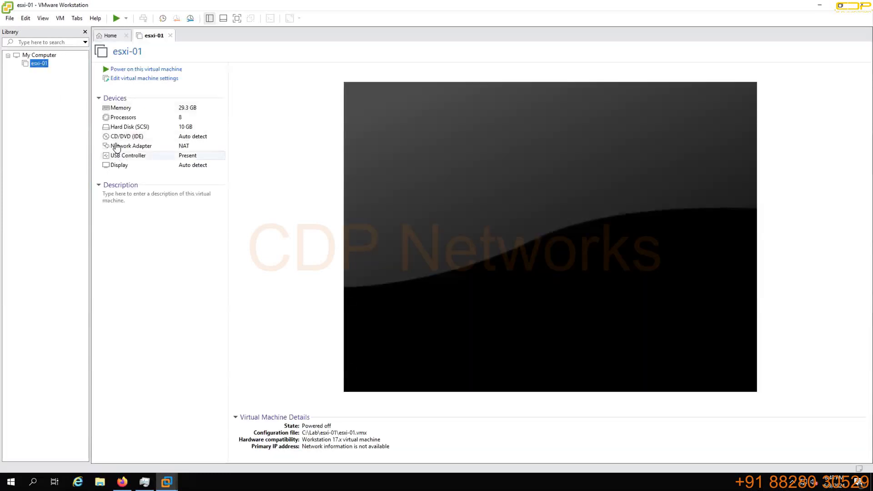
# Connect the esxi-01 network adapter to the custom virtual network VMnet19 and save the setting
pyautogui.click(164, 150)
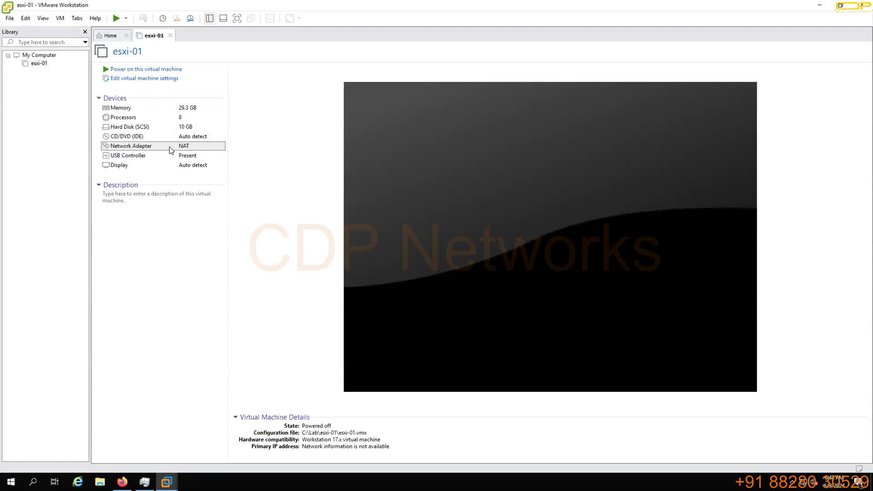
pyautogui.doubleClick(168, 150)
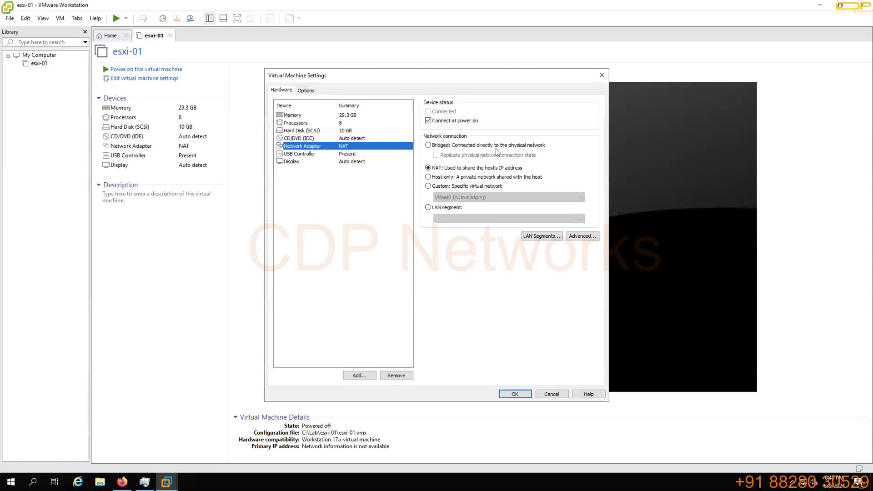
pyautogui.click(458, 186)
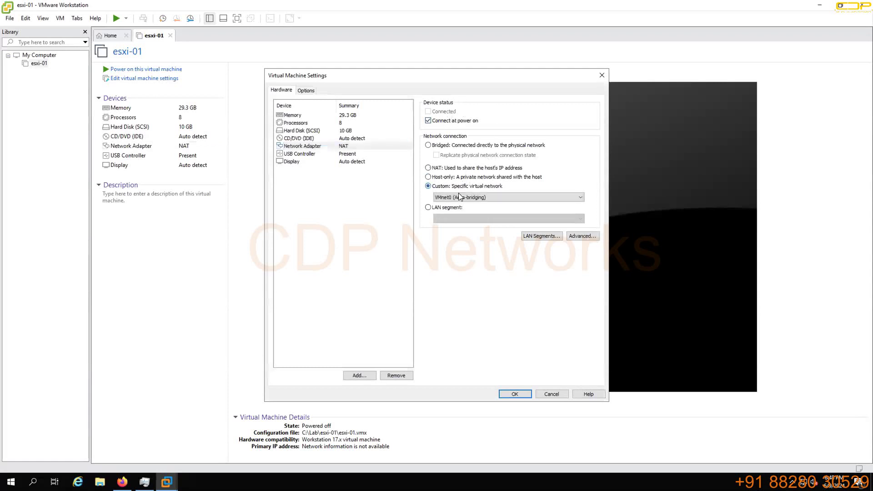
pyautogui.click(458, 198)
pyautogui.click(466, 223)
pyautogui.click(387, 272)
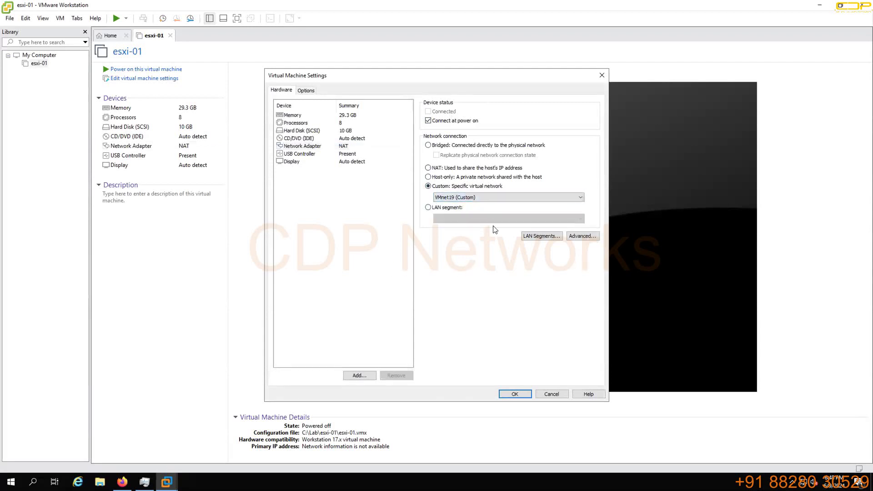
pyautogui.click(524, 392)
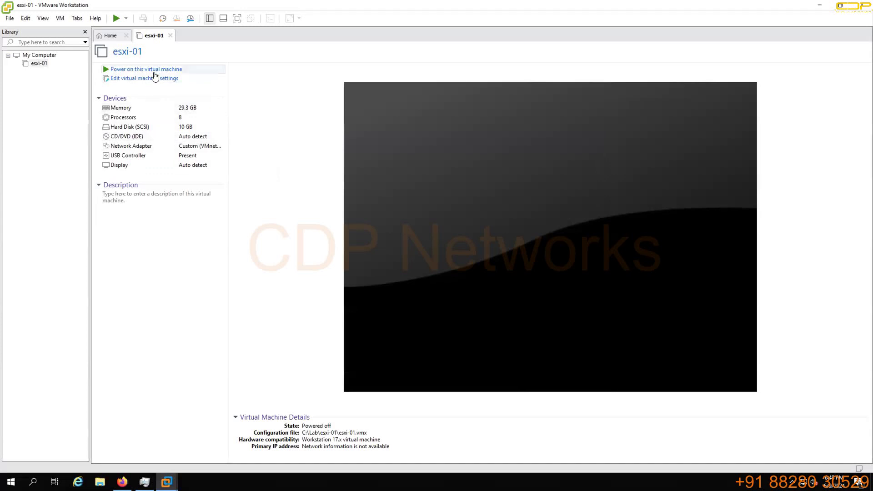
# Attach the VMware-VMvisor-Installer-8.0-20513097.x86_64 ISO image from Downloads to the virtual machine's CD/DVD drive
pyautogui.click(135, 137)
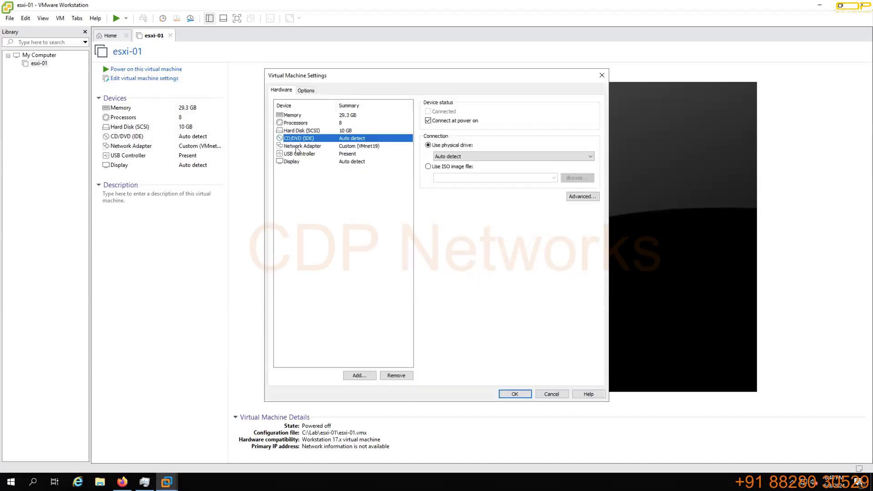
pyautogui.click(434, 167)
pyautogui.click(576, 178)
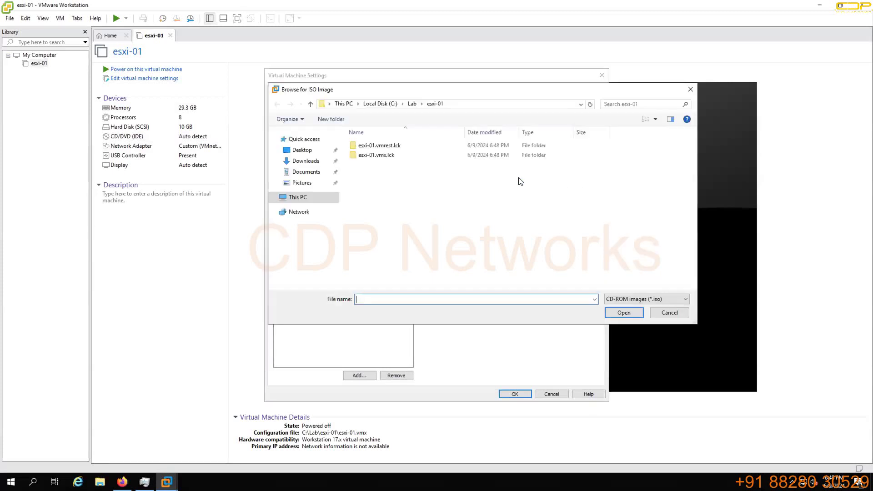
pyautogui.click(301, 163)
pyautogui.click(450, 146)
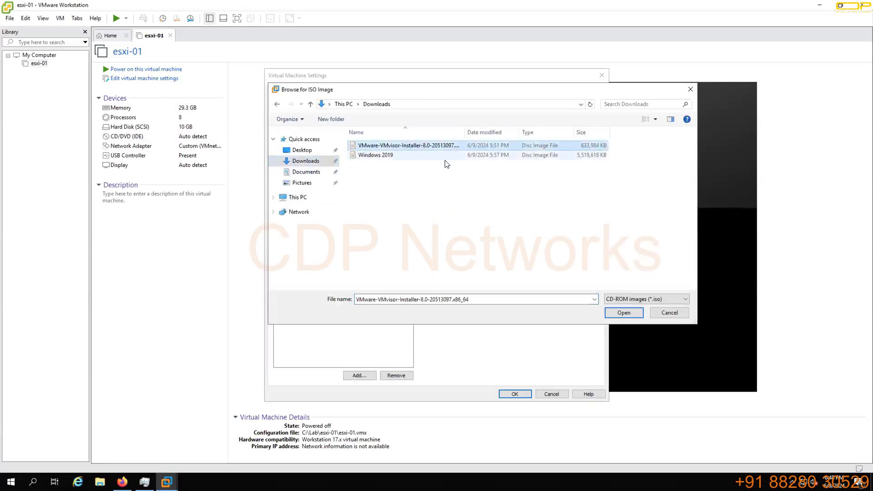
pyautogui.moveTo(465, 133); pyautogui.dragTo(515, 132)
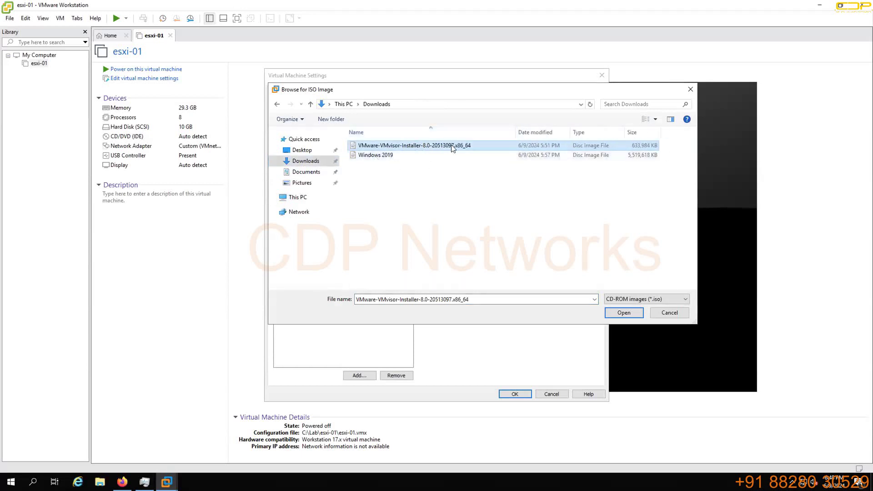
pyautogui.click(623, 312)
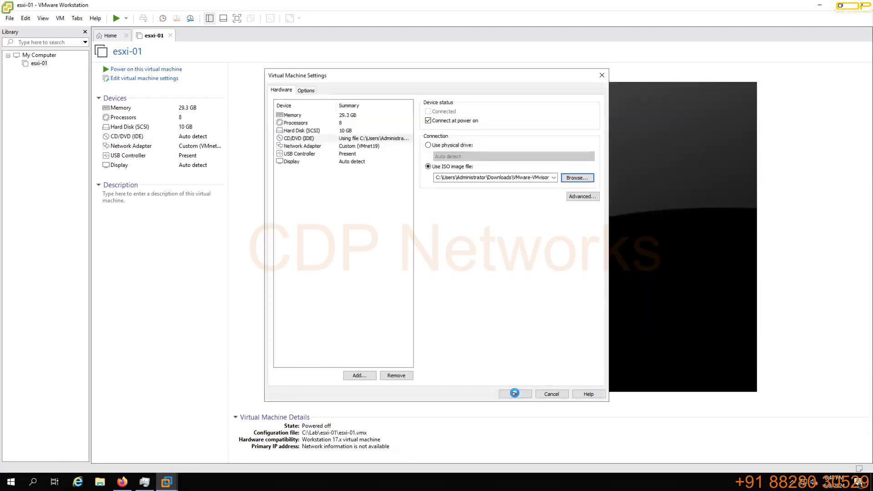
pyautogui.click(516, 394)
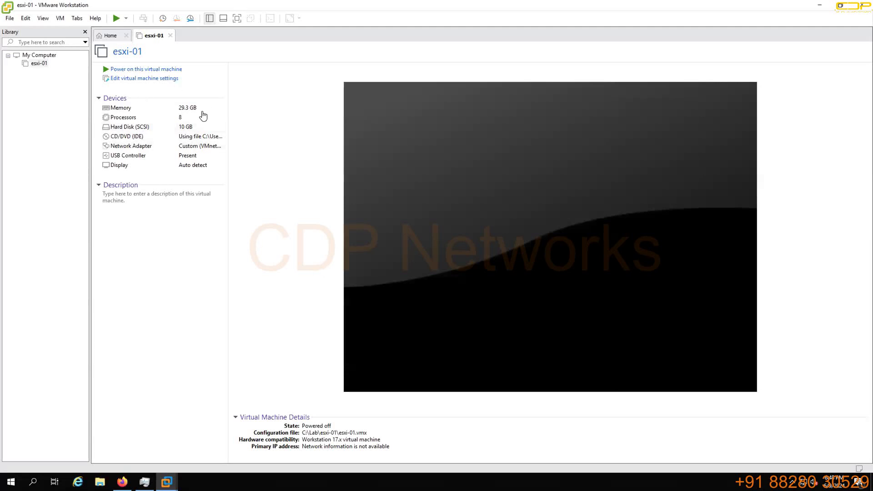
pyautogui.click(163, 72)
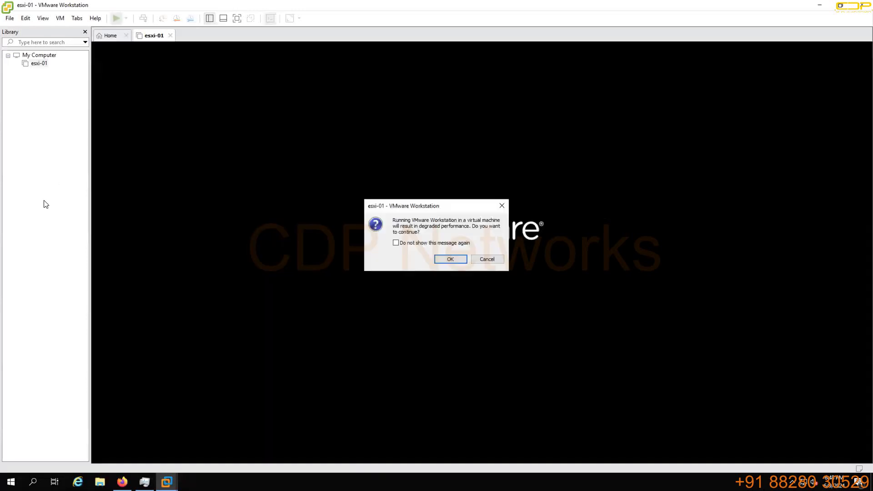
pyautogui.click(489, 257)
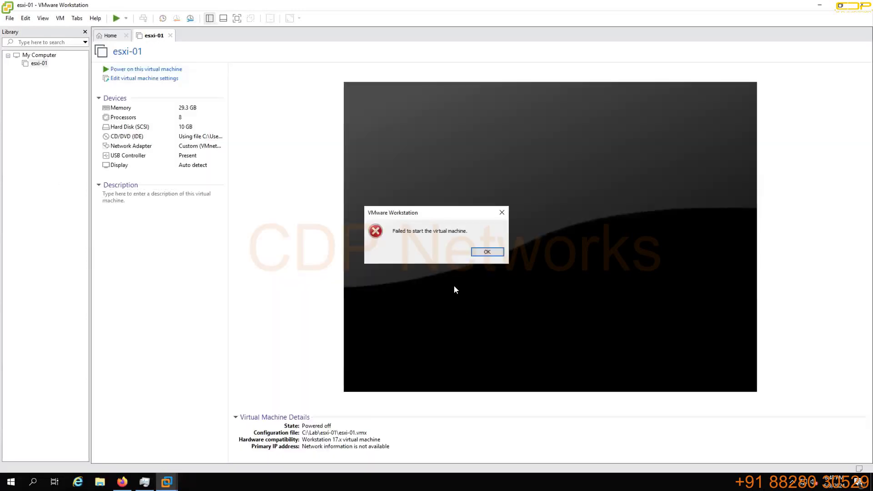
pyautogui.click(488, 253)
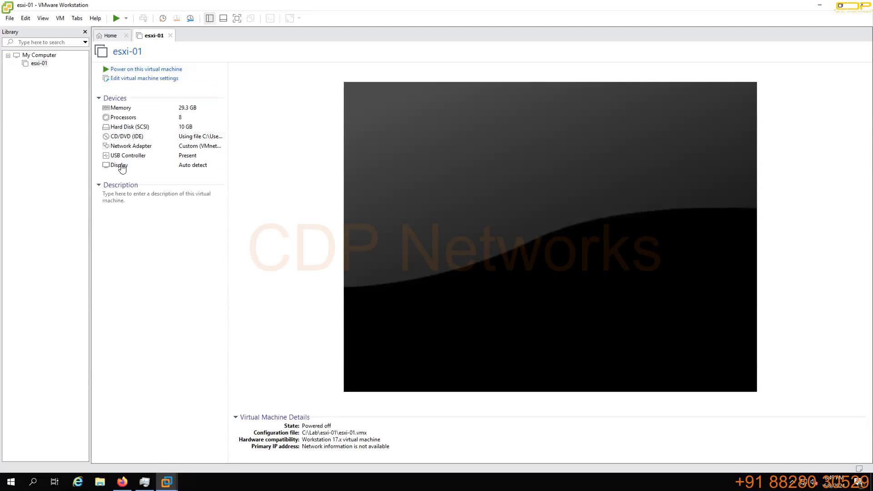
# Try to power on the esxi-01 virtual machine, agreeing to run Workstation inside a virtual machine
pyautogui.click(181, 69)
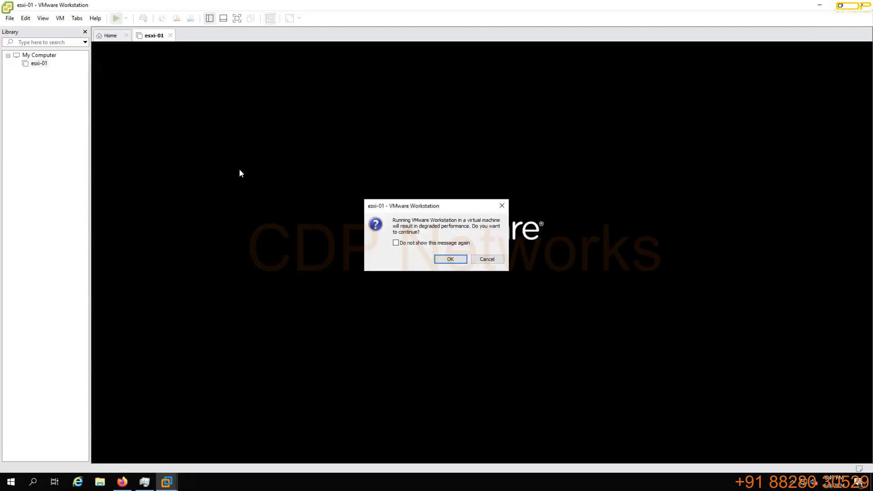
pyautogui.click(450, 258)
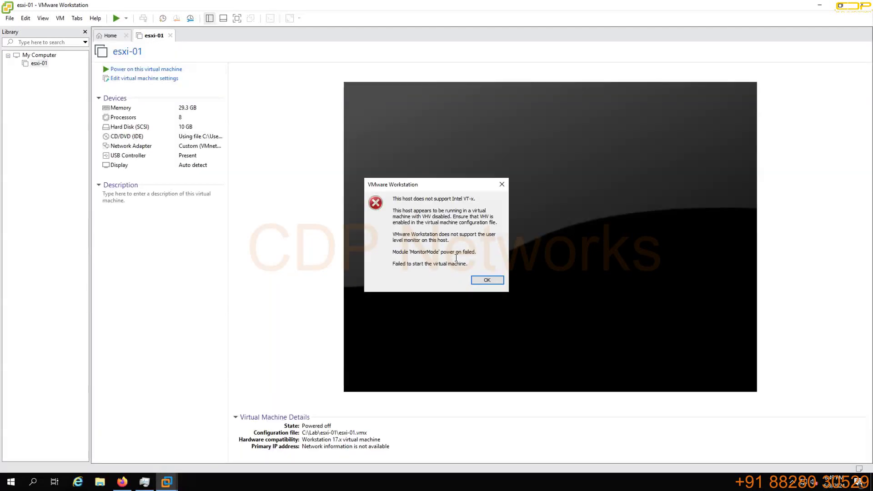
pyautogui.click(482, 278)
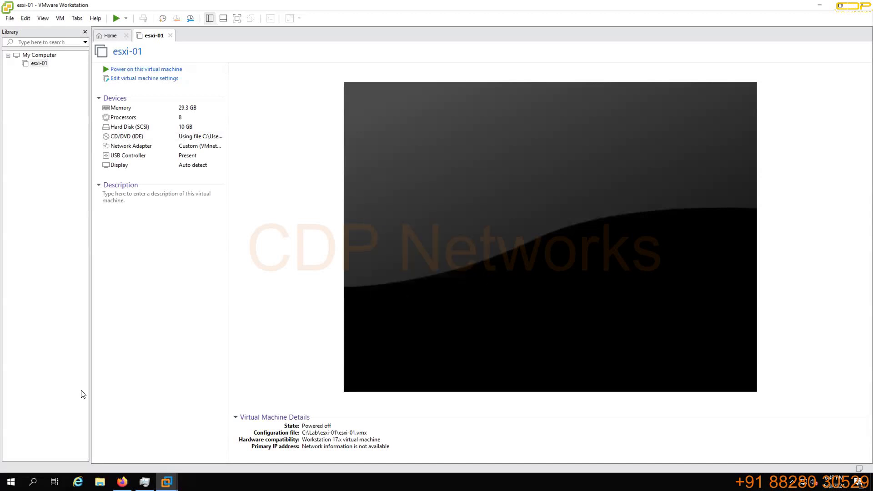
# Shut down the Windows server that hosts Workstation, giving Other (Unplanned) as the reason
pyautogui.click(11, 482)
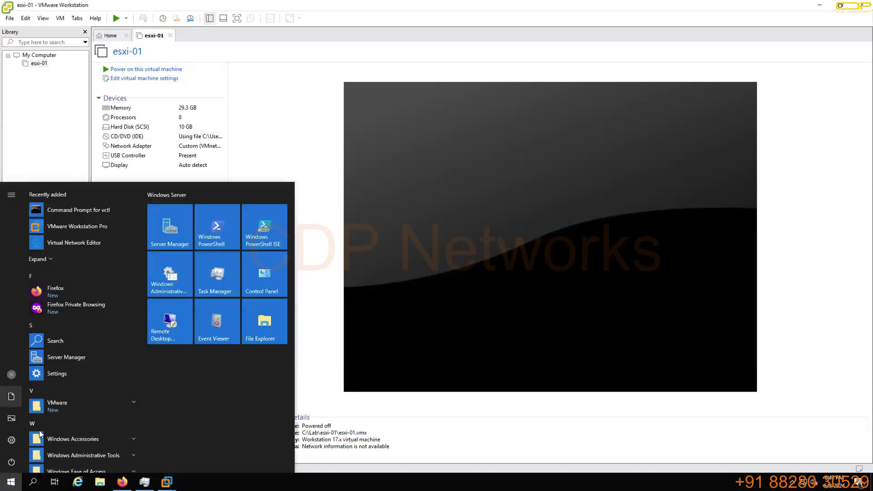
pyautogui.click(11, 462)
pyautogui.click(29, 421)
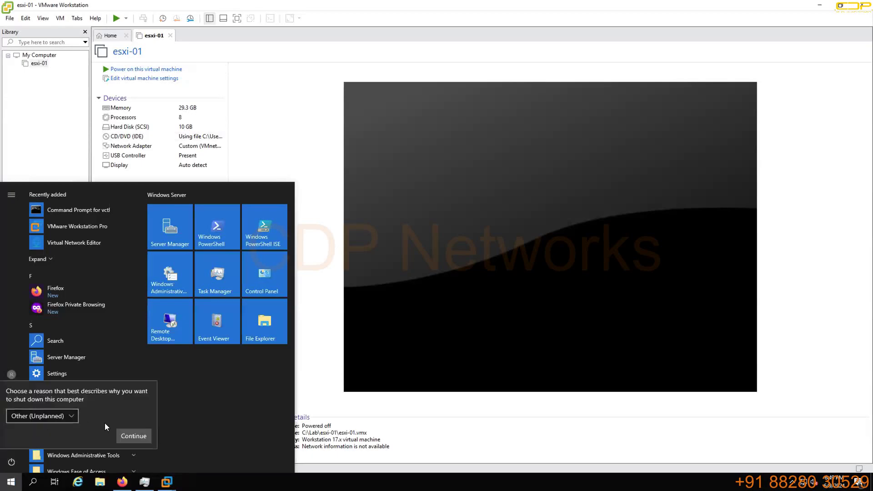
pyautogui.click(132, 436)
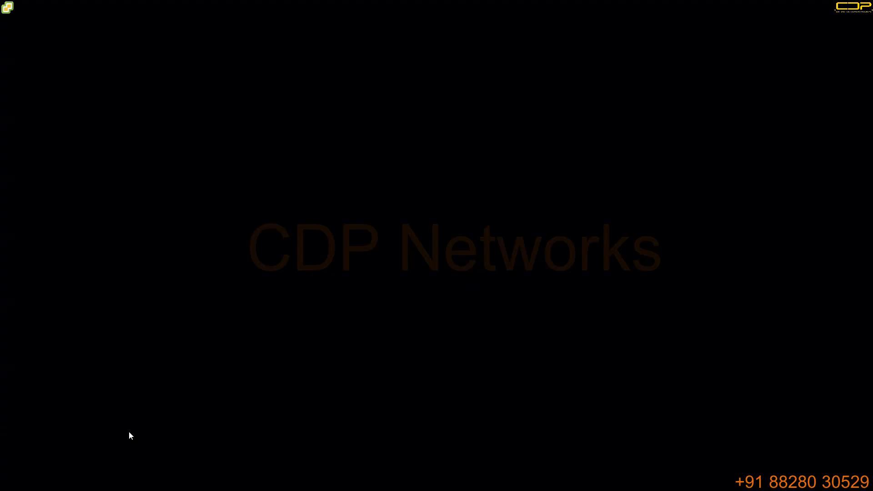
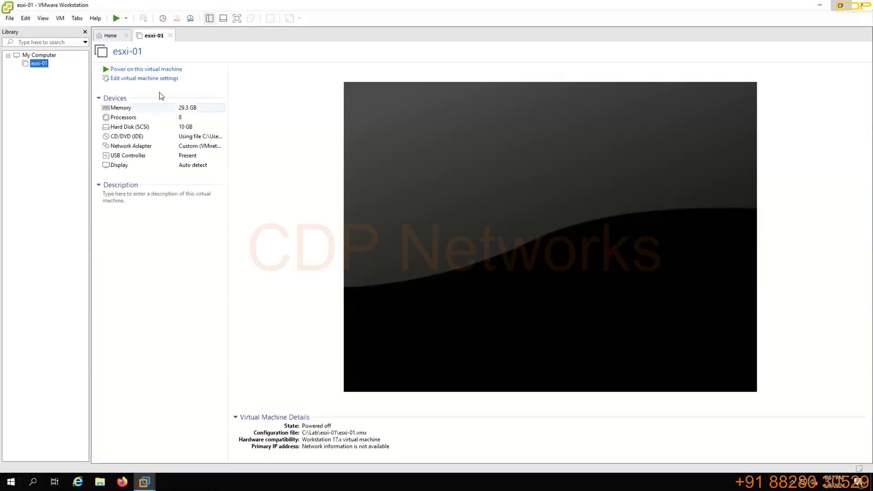
pyautogui.click(177, 70)
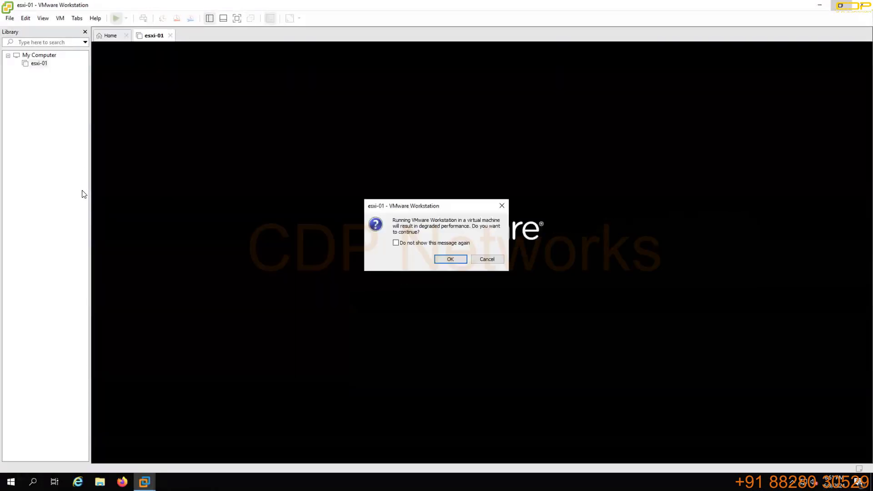
pyautogui.click(494, 259)
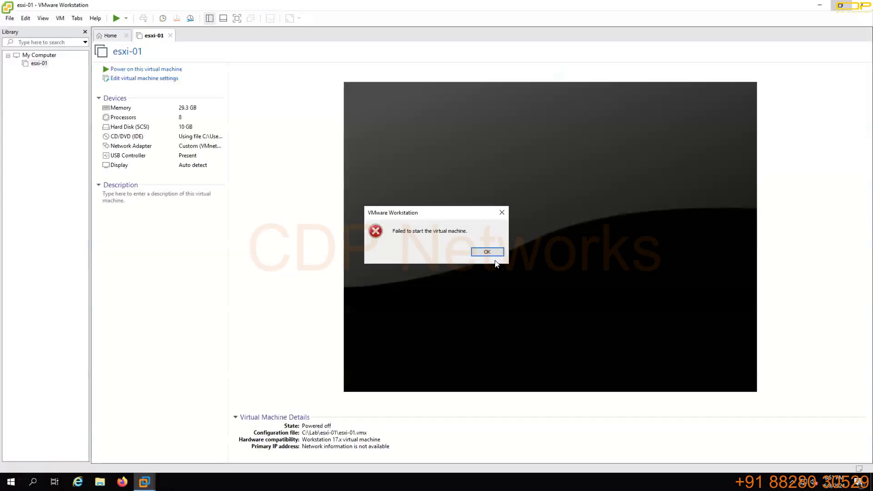
pyautogui.click(487, 251)
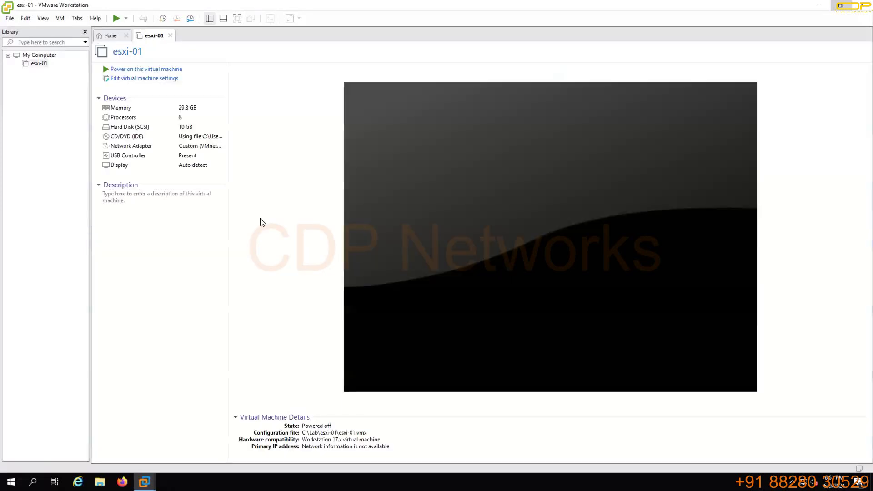
# Power on esxi-01 despite the nested virtualization warning, let the ESXi installer load in its console, and return control to the host
pyautogui.click(144, 71)
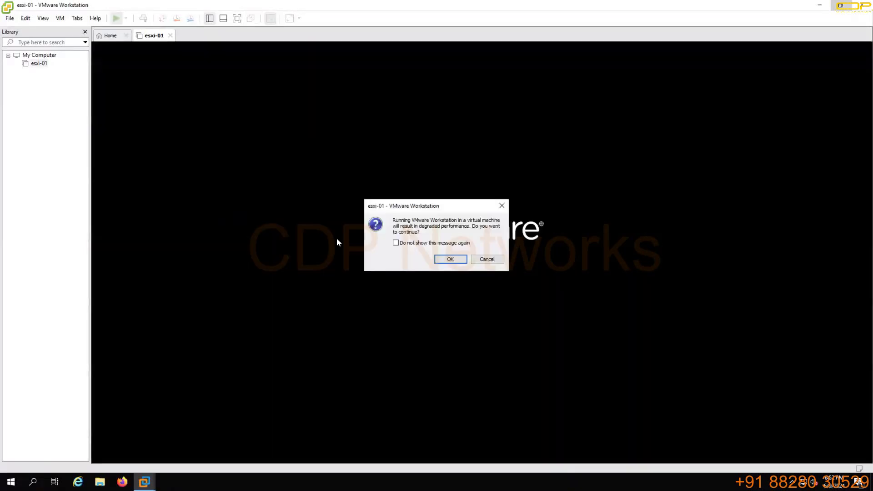
pyautogui.click(443, 258)
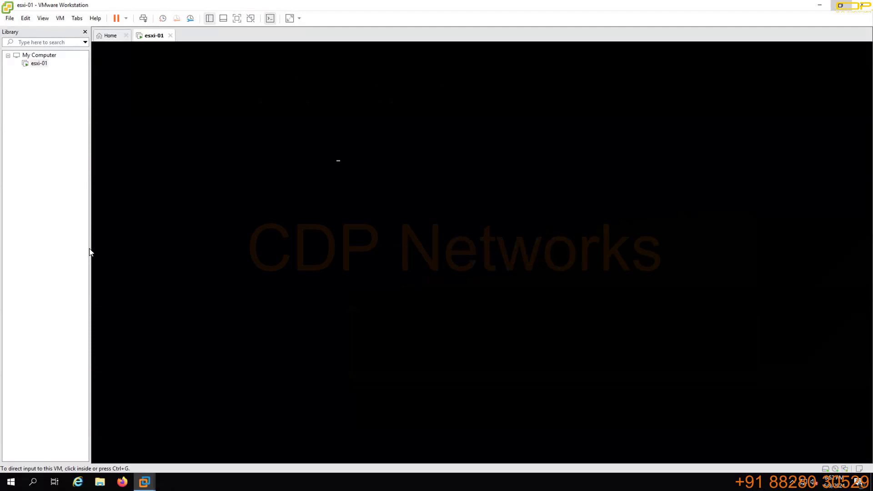
pyautogui.click(393, 203)
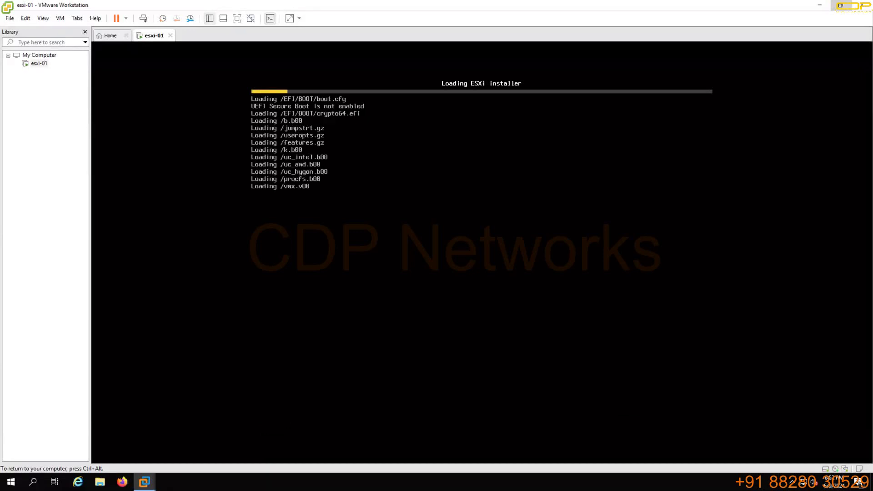
pyautogui.hotkey('ctrl', 'alt')
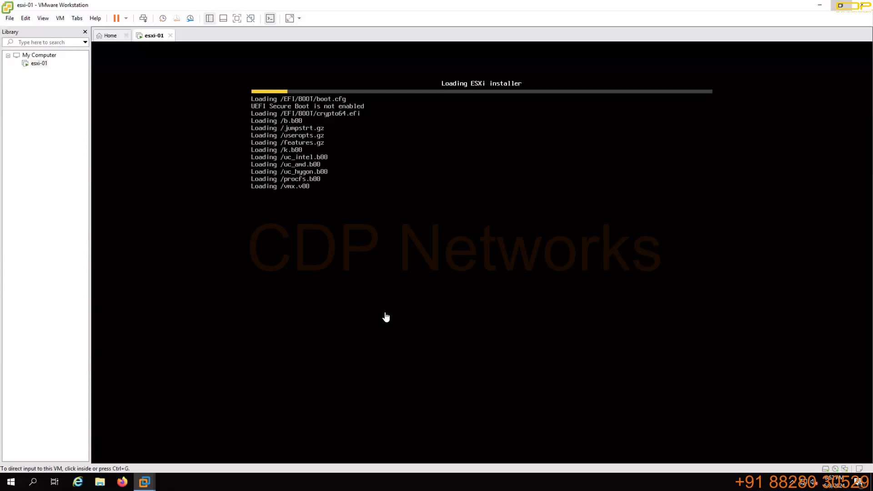
pyautogui.click(72, 322)
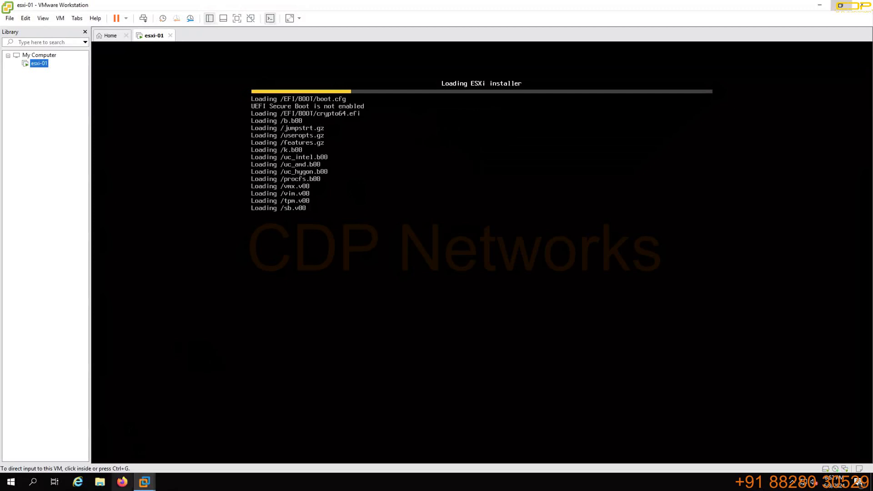
# Switch to Firefox, search for "esxi build numbers", open Broadcom's article on VMware ESXi/ESX build numbers and versions, and accept its cookies
pyautogui.click(122, 481)
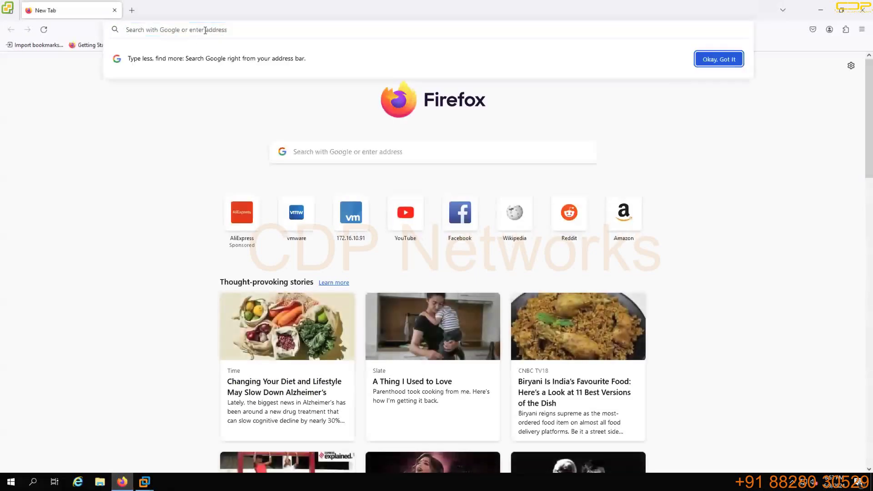
pyautogui.click(205, 31)
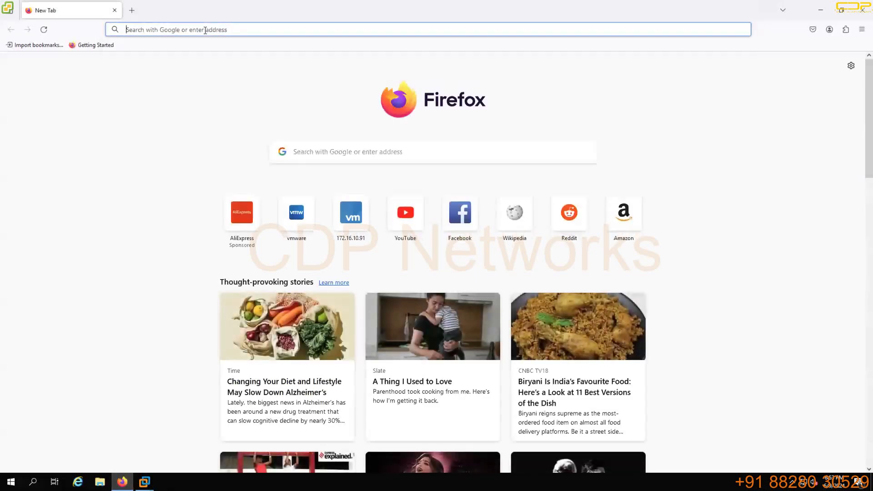
pyautogui.write('esxi buil')
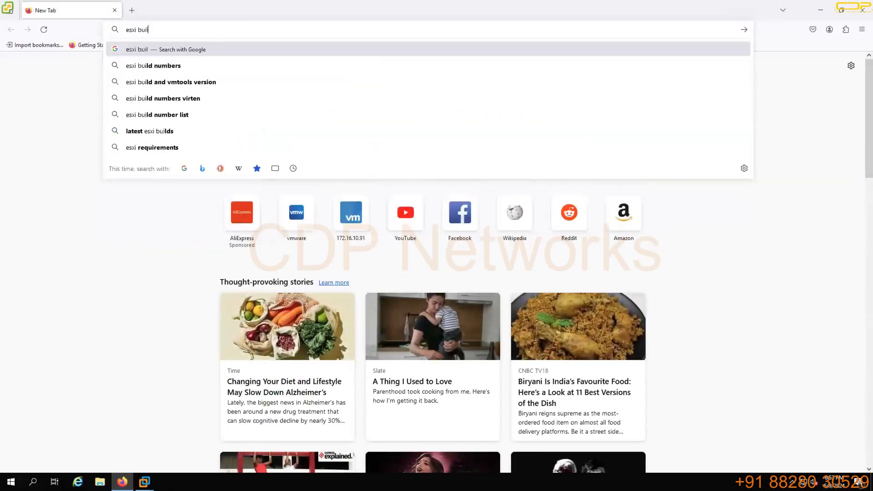
pyautogui.write('d numbers')
pyautogui.press('Return')
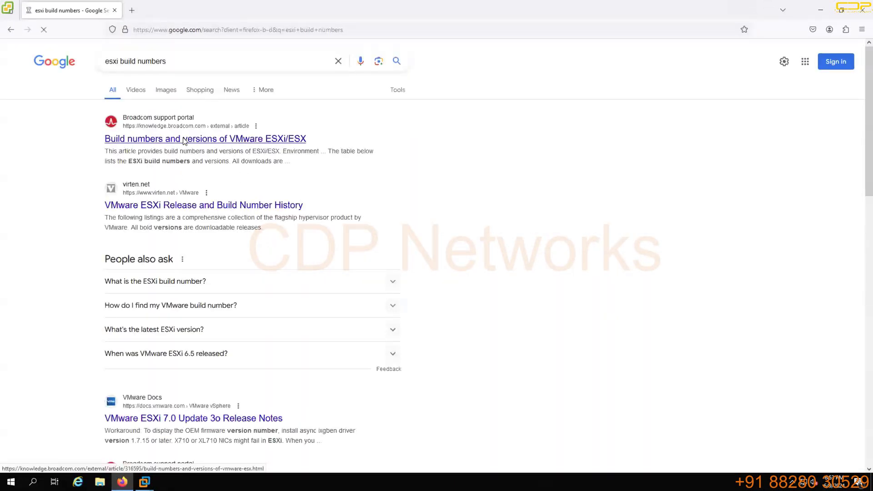
pyautogui.click(184, 140)
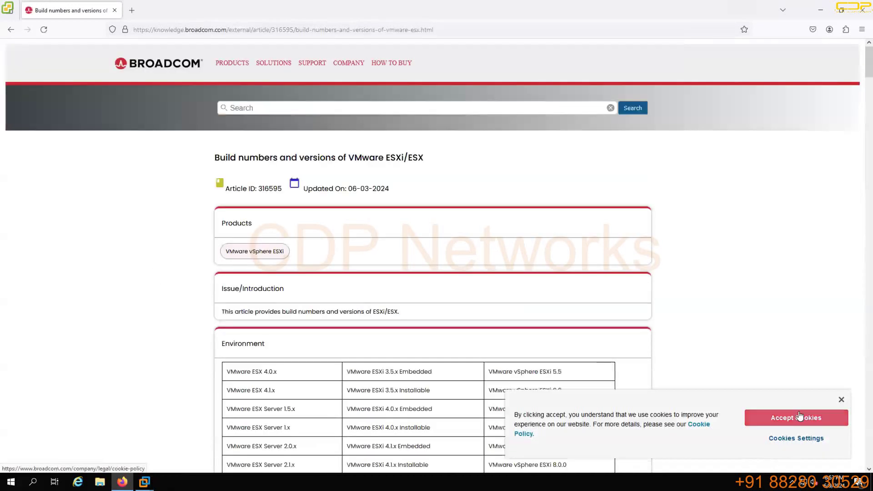
pyautogui.click(796, 418)
# Examine the ESXi 8.0 versions, release names and build numbers in the article's Resolution table
pyautogui.scroll(-4, 172, 344)
pyautogui.scroll(-4, 172, 344)
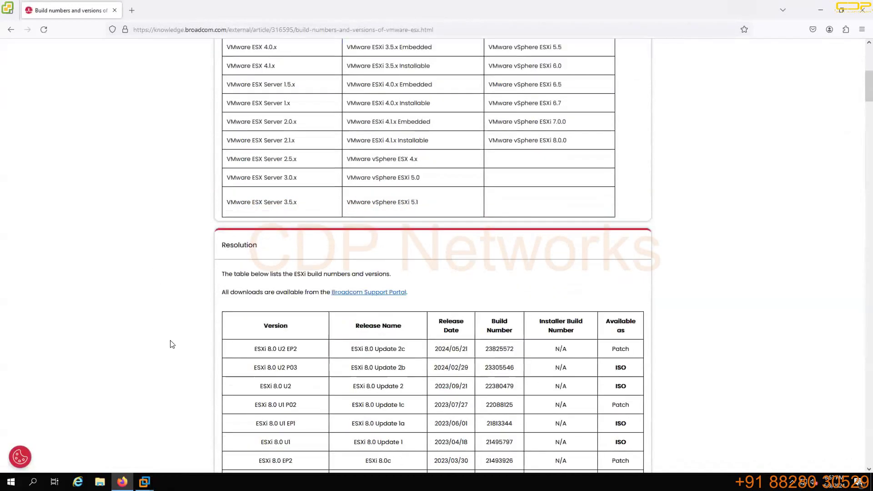
pyautogui.scroll(-5, 172, 343)
pyautogui.scroll(2, 172, 343)
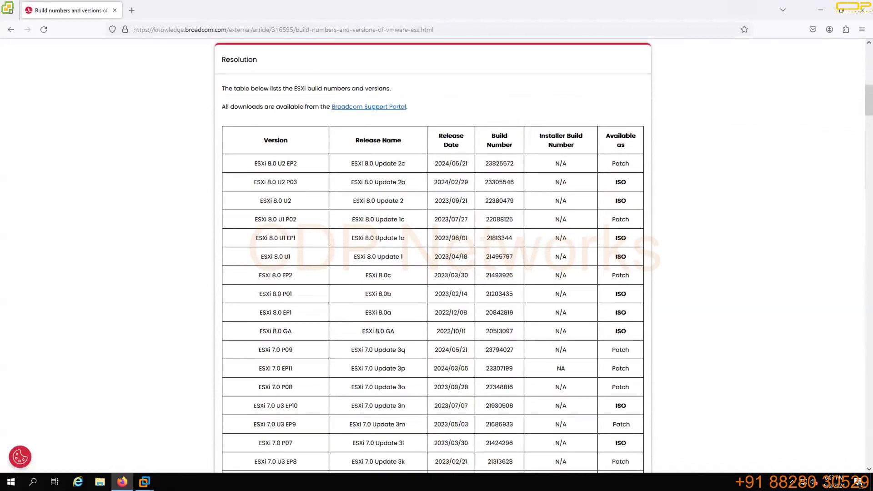
pyautogui.moveTo(322, 147)
pyautogui.mouseDown()
pyautogui.moveTo(195, 175)
pyautogui.moveTo(212, 331)
pyautogui.moveTo(304, 342)
pyautogui.moveTo(601, 342)
pyautogui.moveTo(705, 296)
pyautogui.moveTo(628, 103)
pyautogui.moveTo(351, 110)
pyautogui.moveTo(285, 158)
pyautogui.mouseUp()
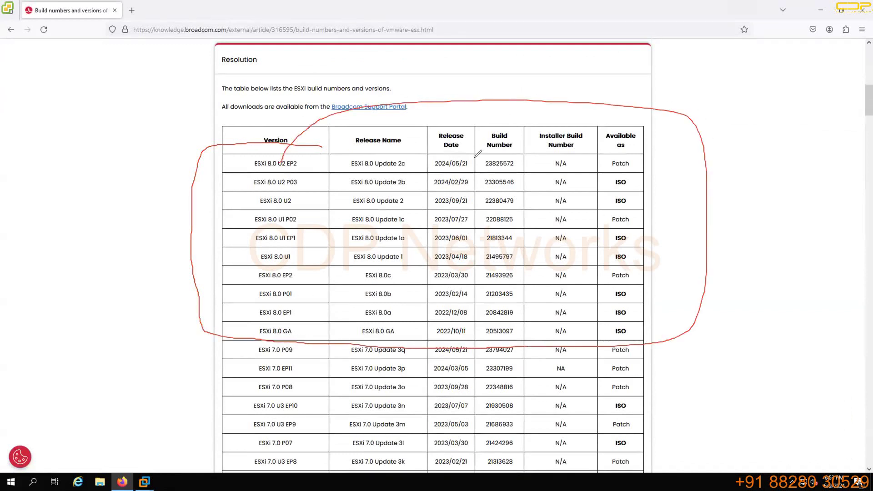
pyautogui.moveTo(487, 116)
pyautogui.mouseDown()
pyautogui.moveTo(471, 233)
pyautogui.moveTo(477, 323)
pyautogui.moveTo(498, 344)
pyautogui.moveTo(528, 346)
pyautogui.moveTo(527, 136)
pyautogui.moveTo(513, 119)
pyautogui.moveTo(484, 118)
pyautogui.mouseUp()
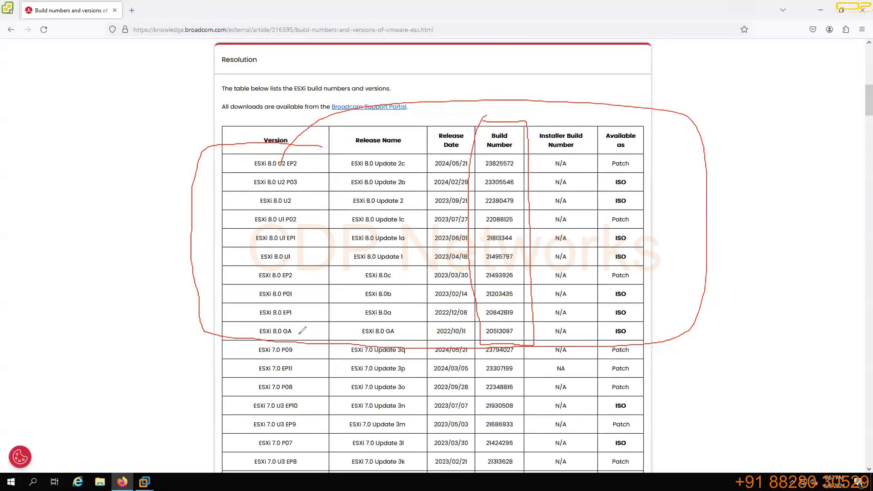
pyautogui.moveTo(300, 333); pyautogui.dragTo(322, 327)
pyautogui.moveTo(297, 312)
pyautogui.mouseDown()
pyautogui.moveTo(315, 304)
pyautogui.moveTo(315, 273)
pyautogui.moveTo(354, 254)
pyautogui.mouseUp()
pyautogui.moveTo(305, 238)
pyautogui.mouseDown()
pyautogui.moveTo(320, 218)
pyautogui.moveTo(316, 199)
pyautogui.moveTo(342, 198)
pyautogui.moveTo(328, 185)
pyautogui.moveTo(330, 164)
pyautogui.mouseUp()
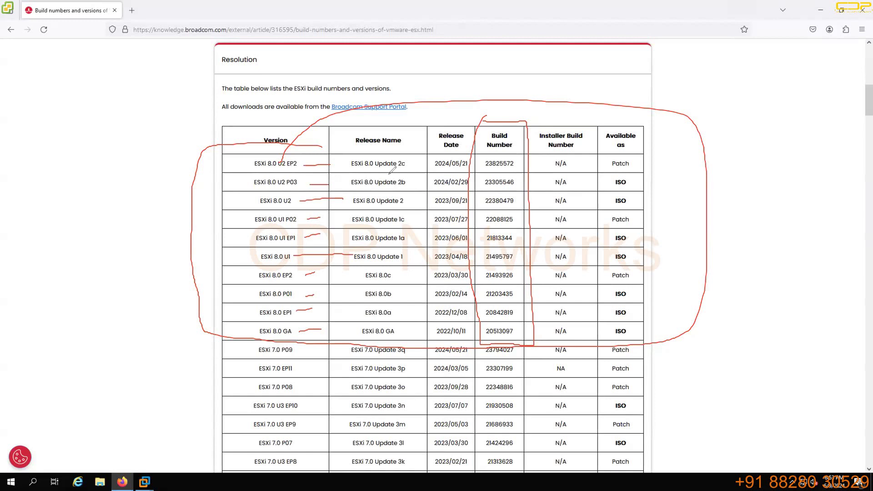
pyautogui.moveTo(410, 148)
pyautogui.mouseDown()
pyautogui.moveTo(361, 149)
pyautogui.moveTo(339, 200)
pyautogui.moveTo(343, 267)
pyautogui.moveTo(417, 250)
pyautogui.moveTo(416, 156)
pyautogui.mouseUp()
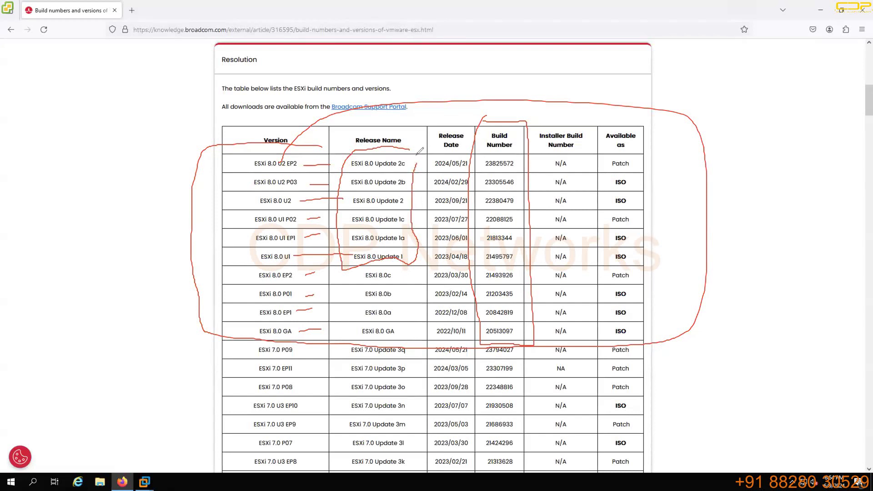
pyautogui.moveTo(531, 156)
pyautogui.mouseDown()
pyautogui.moveTo(490, 150)
pyautogui.moveTo(467, 184)
pyautogui.moveTo(462, 252)
pyautogui.moveTo(483, 338)
pyautogui.moveTo(525, 330)
pyautogui.moveTo(536, 261)
pyautogui.moveTo(536, 149)
pyautogui.moveTo(498, 148)
pyautogui.mouseUp()
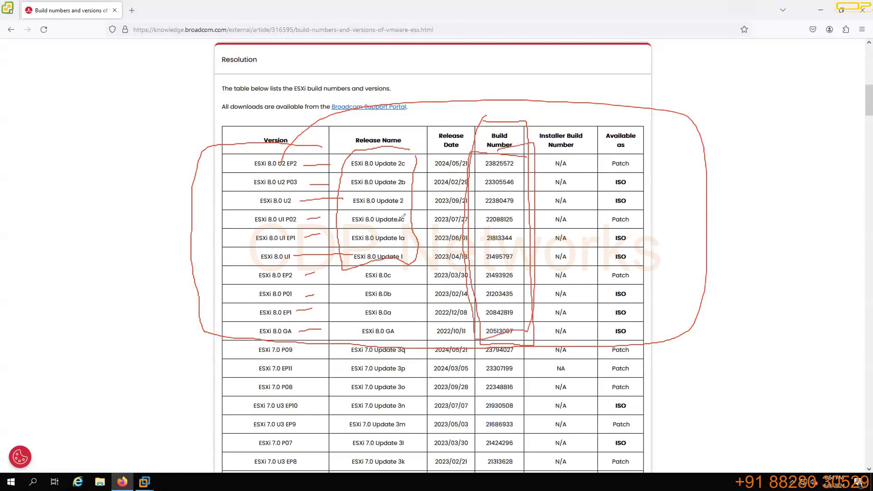
pyautogui.moveTo(542, 122)
pyautogui.mouseDown()
pyautogui.moveTo(521, 157)
pyautogui.moveTo(531, 152)
pyautogui.mouseUp()
pyautogui.press('e')
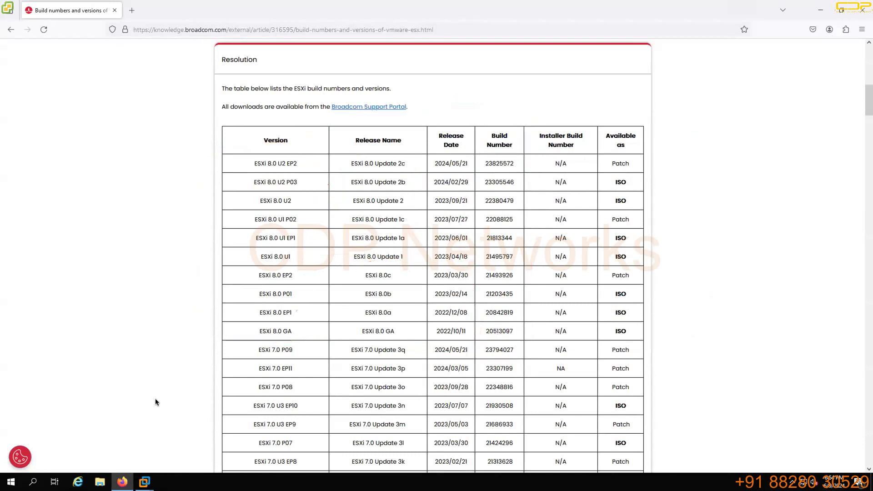
# Check the ESXi installer's loading progress in the esxi-01 console in VMware Workstation, alternating with the build number table in Firefox
pyautogui.hotkey('alt', 'Tab')
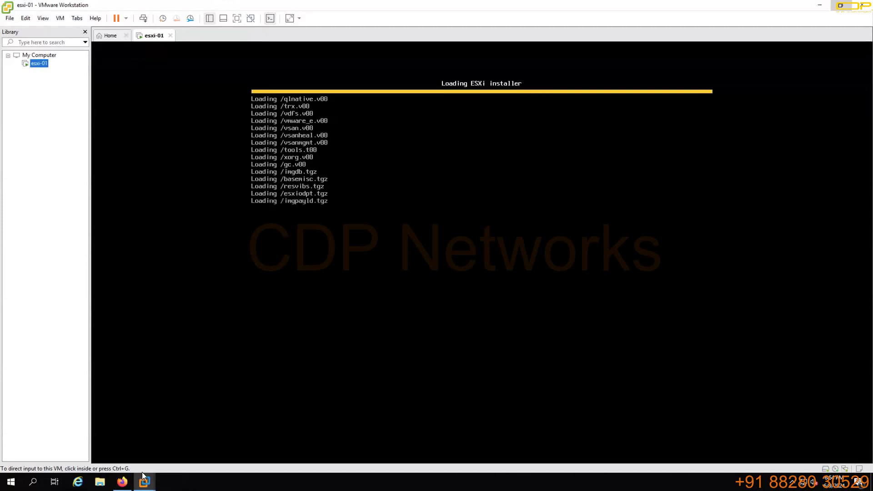
pyautogui.click(121, 481)
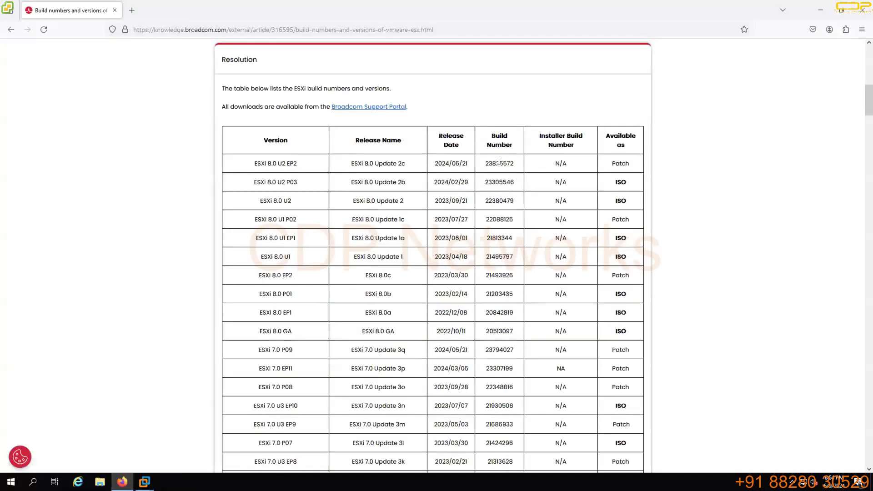
pyautogui.hotkey('alt', 'Tab')
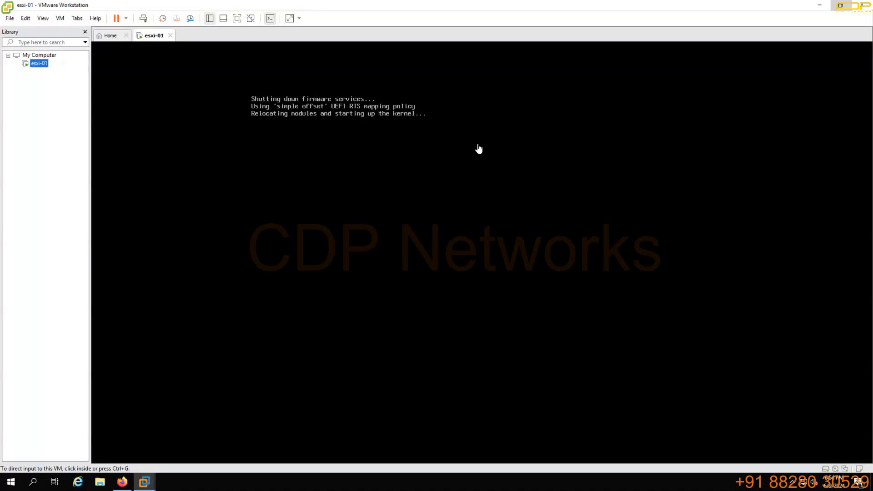
pyautogui.click(122, 481)
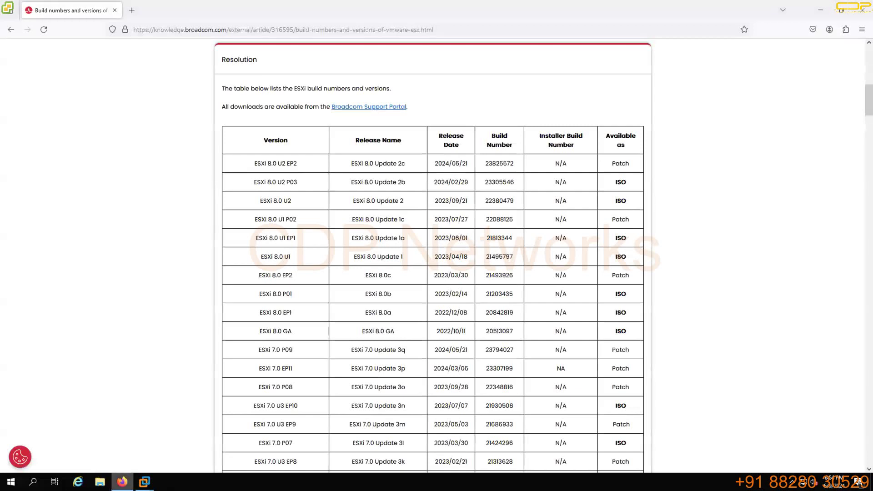
pyautogui.click(122, 482)
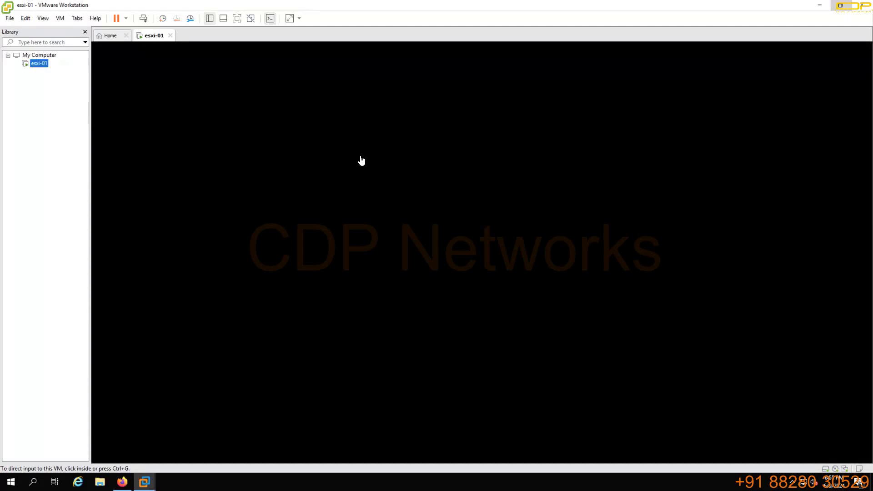
# Watch esxi-01 boot in its console and examine the VMKernel release build shown on the ESXi startup screen
pyautogui.click(437, 216)
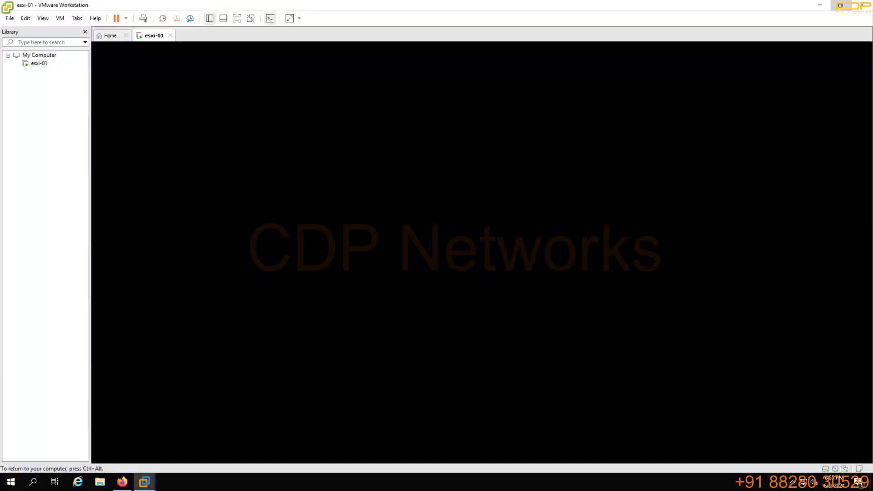
pyautogui.hotkey('ctrl', 'alt')
pyautogui.click(9, 19)
pyautogui.click(71, 30)
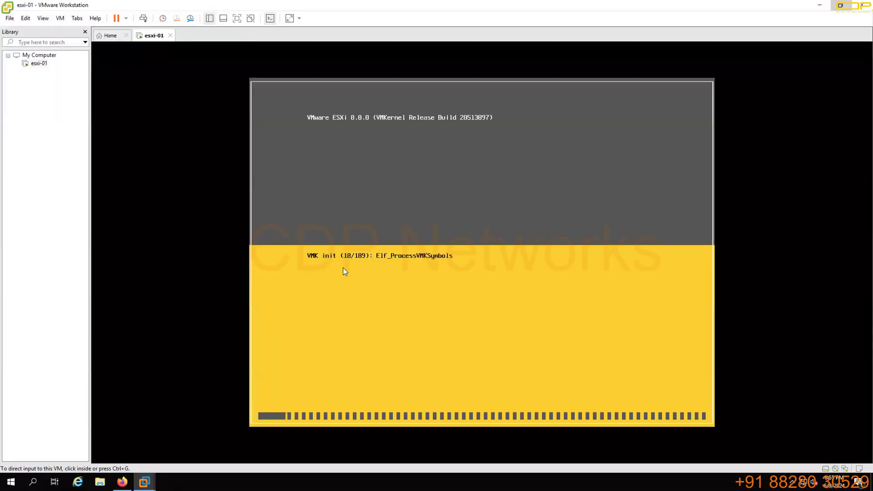
pyautogui.click(513, 325)
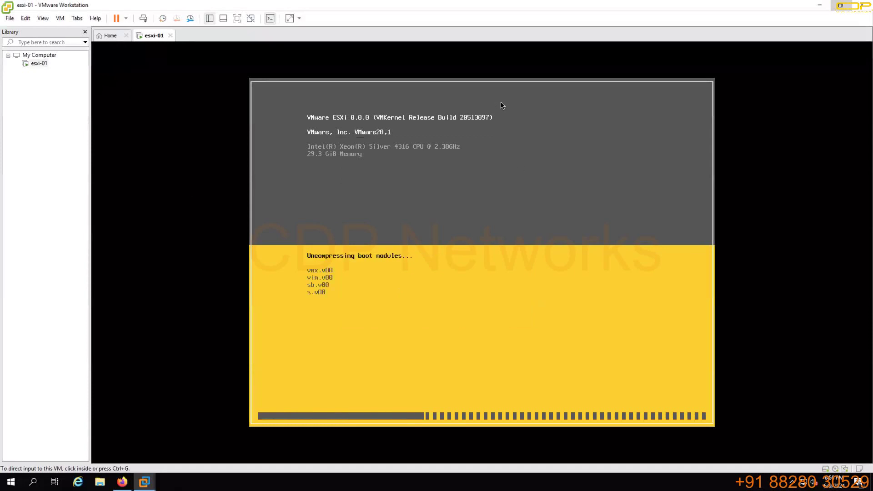
pyautogui.moveTo(502, 103)
pyautogui.mouseDown()
pyautogui.moveTo(388, 111)
pyautogui.moveTo(516, 136)
pyautogui.moveTo(495, 98)
pyautogui.moveTo(541, 118)
pyautogui.mouseUp()
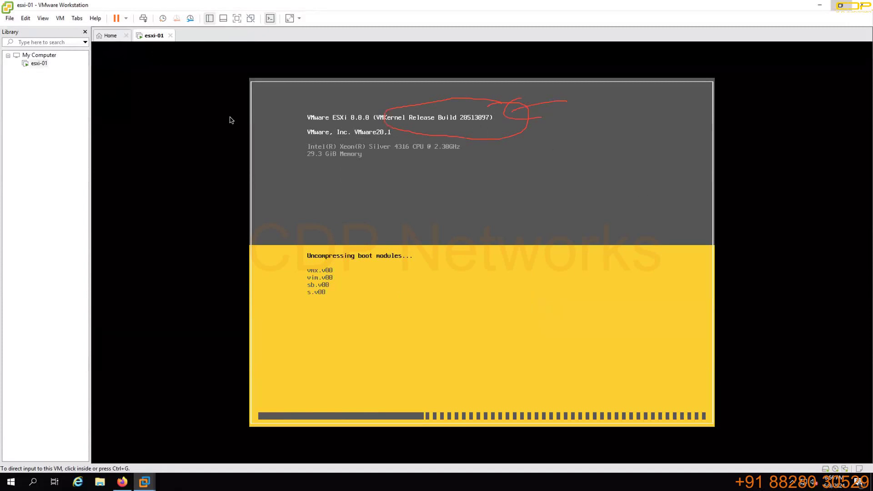
pyautogui.press('Escape')
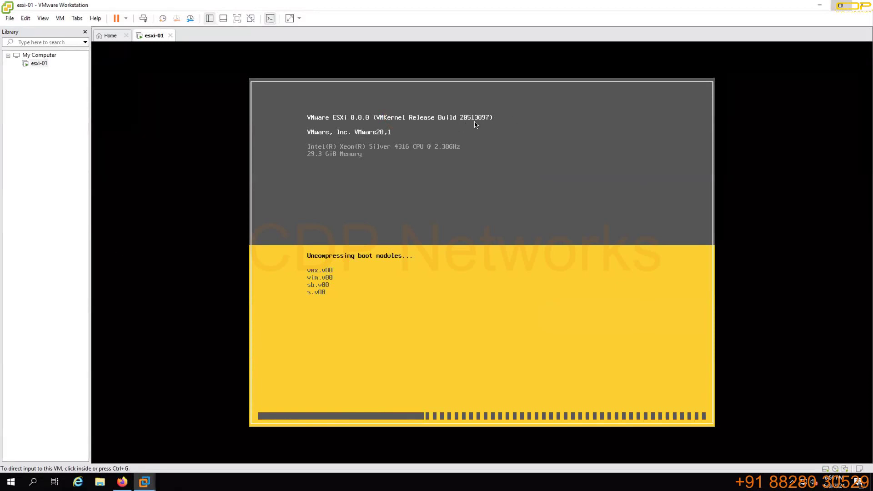
# Find 205130 in the Broadcom article in Firefox and select the ESXi 8.0 GA row from its version through its build number
pyautogui.click(123, 481)
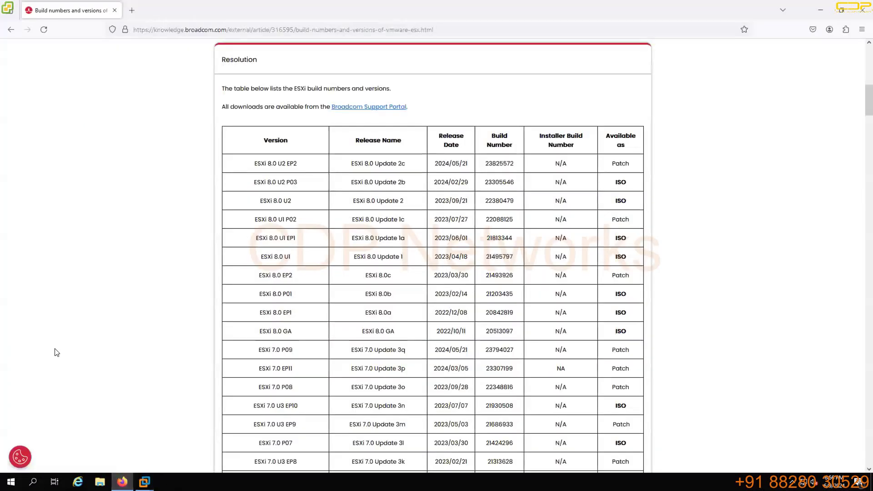
pyautogui.hotkey('ctrl', 'f')
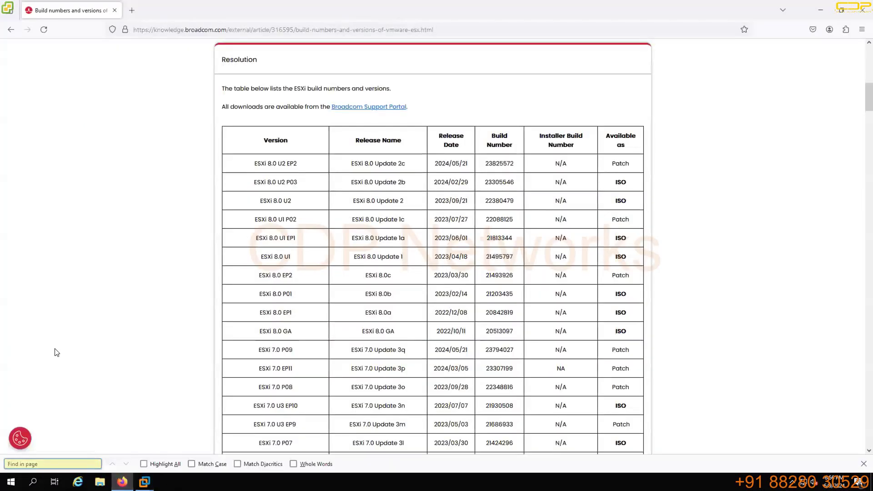
pyautogui.write('20')
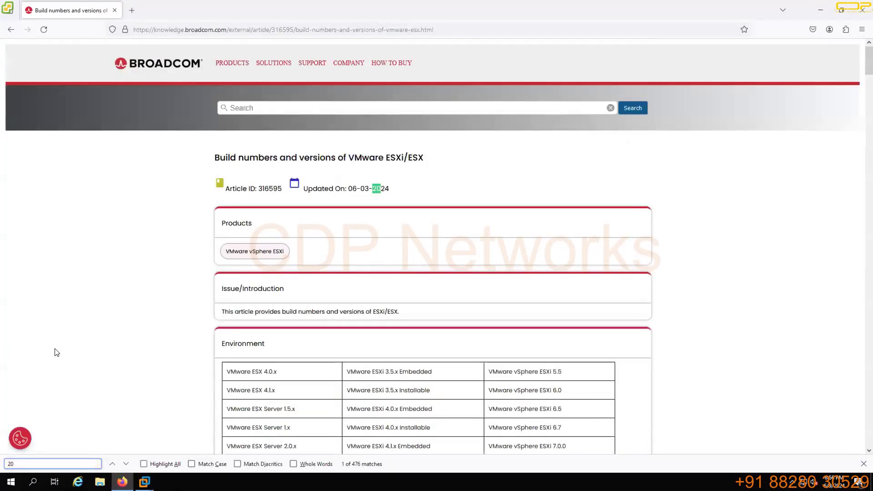
pyautogui.write('5130')
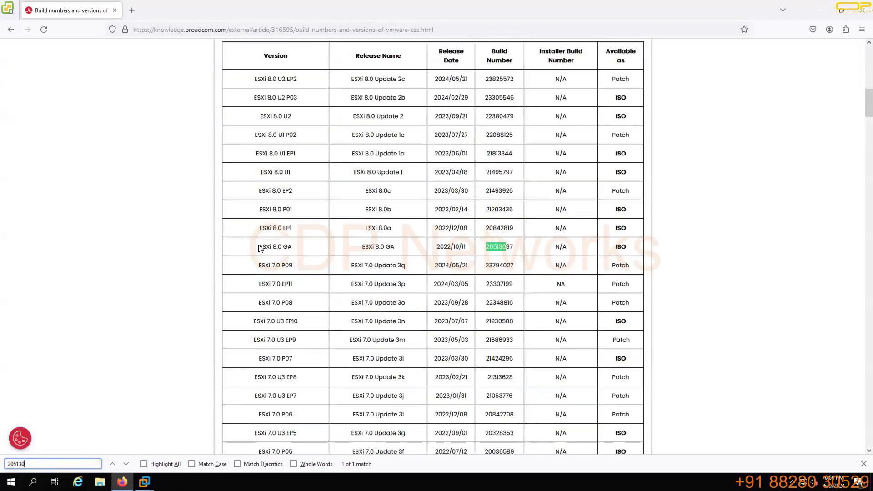
pyautogui.moveTo(258, 246); pyautogui.dragTo(525, 248)
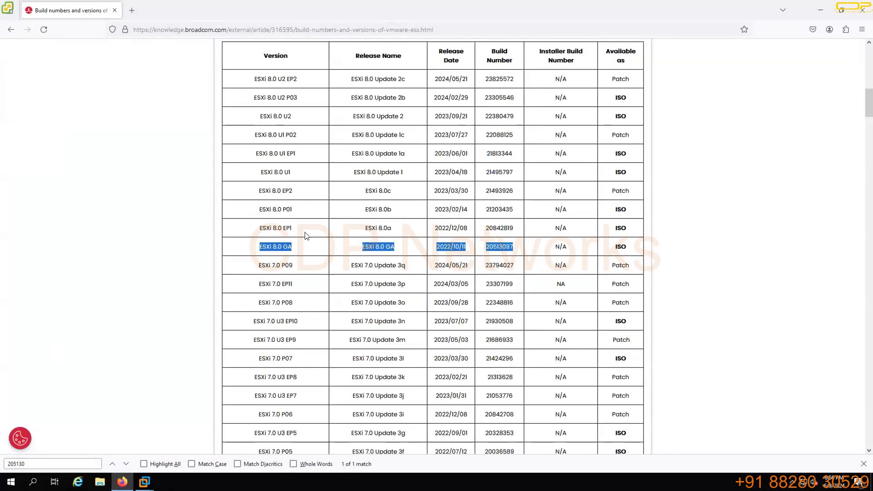
# Review the older releases in the build number table down to the ESX 4.0 GA row, then head back up the article
pyautogui.scroll(-2, 528, 237)
pyautogui.scroll(-5, 528, 237)
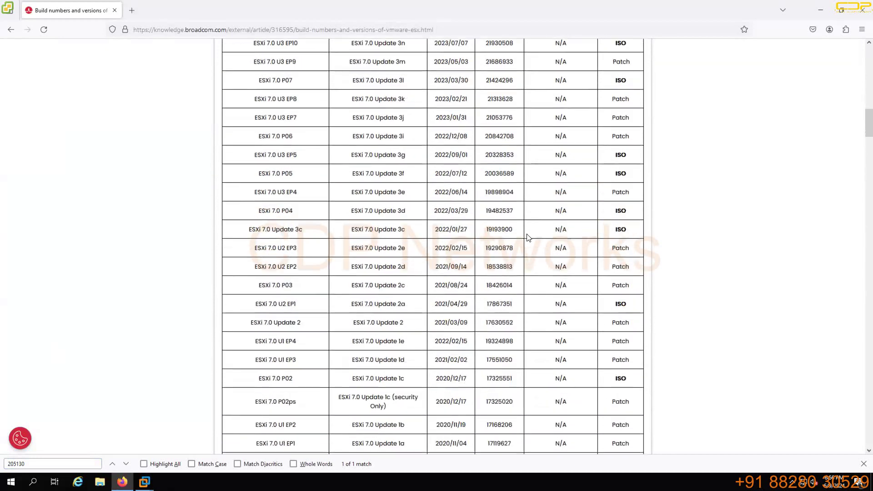
pyautogui.scroll(-15, 857, 253)
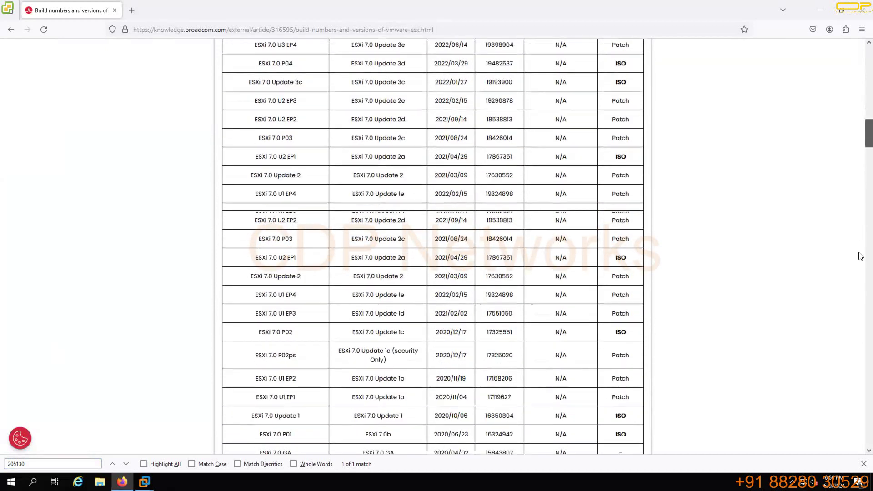
pyautogui.scroll(-20, 860, 389)
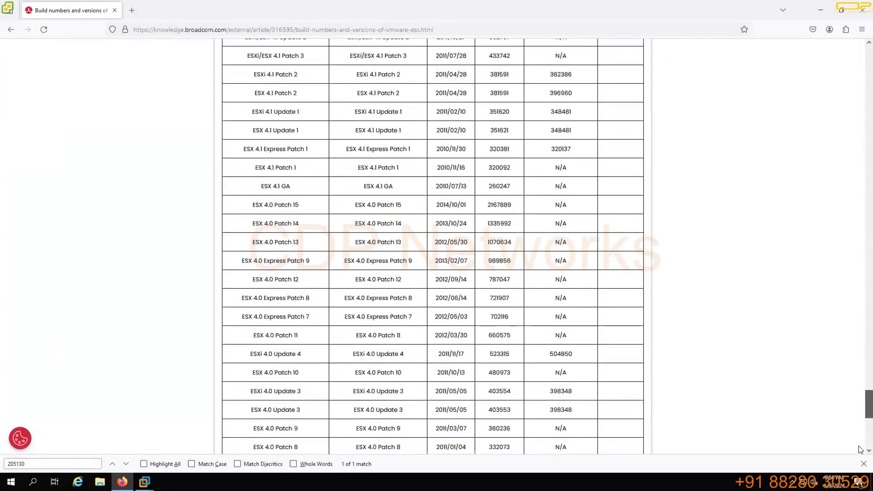
pyautogui.scroll(-4, 322, 285)
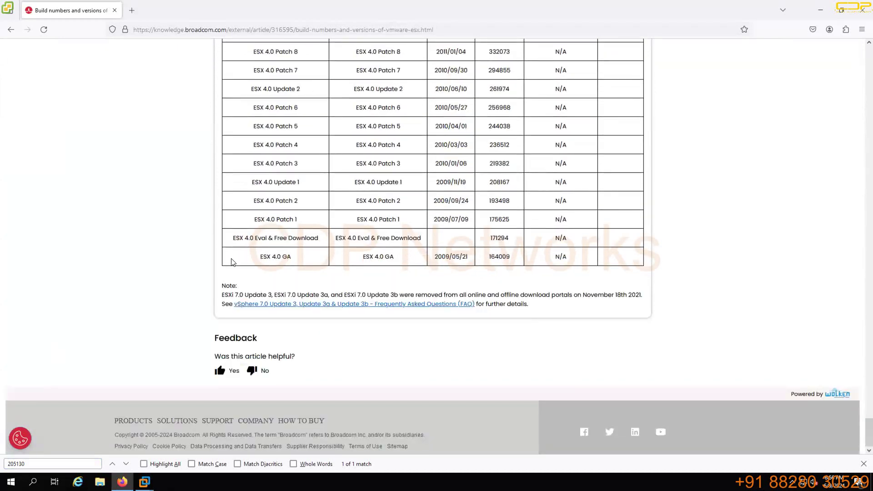
pyautogui.moveTo(282, 263); pyautogui.dragTo(510, 263)
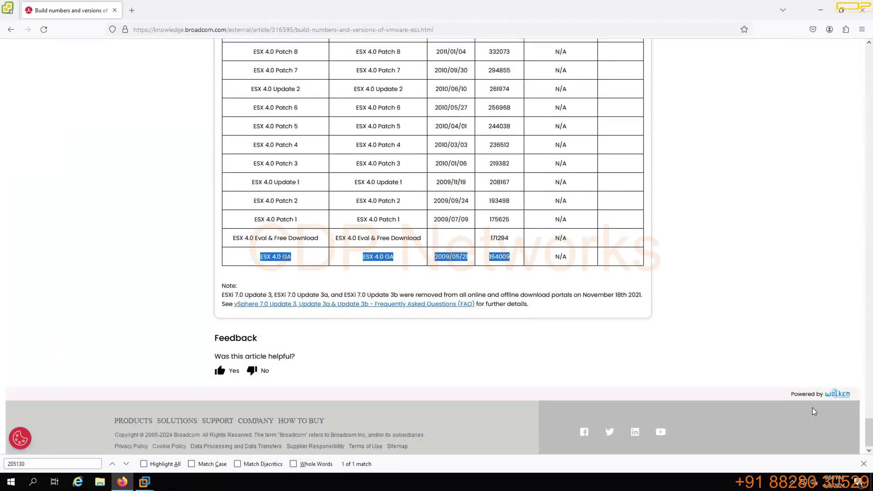
pyautogui.click(860, 428)
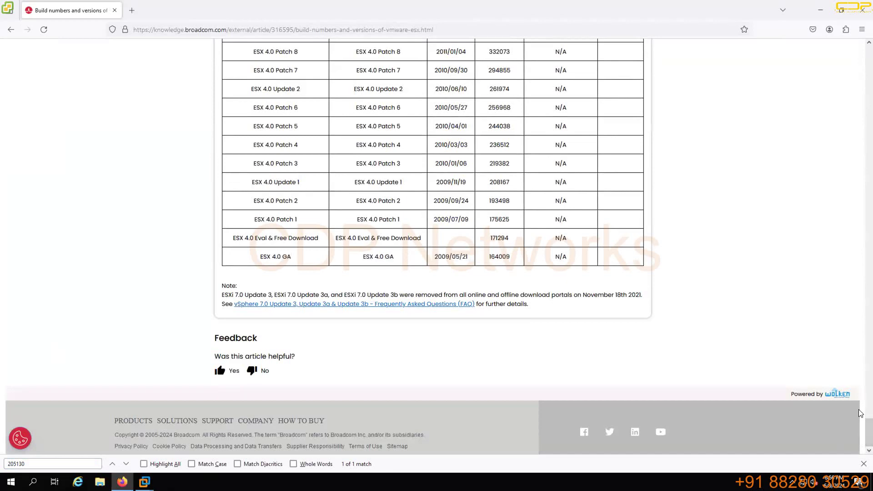
pyautogui.scroll(15, 860, 429)
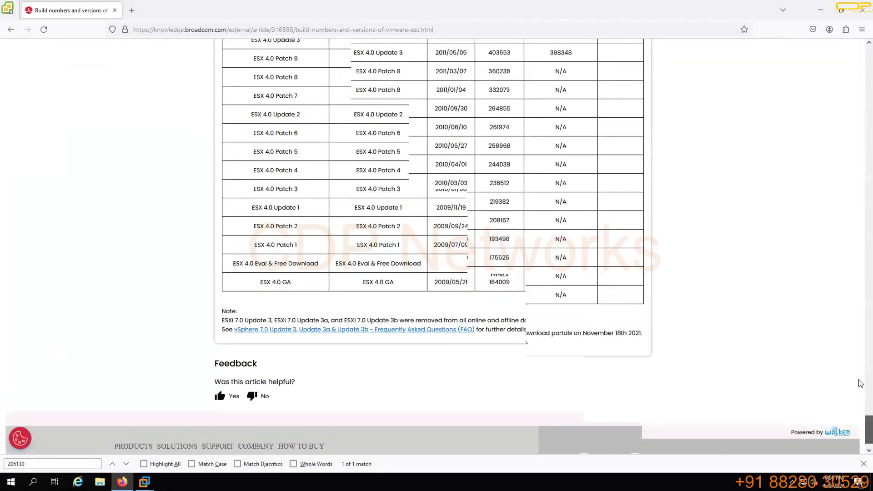
# Return to the newest ESXi 8.0 releases in the build number table, and switch back to the esxi-01 console in VMware Workstation
pyautogui.scroll(15, 861, 219)
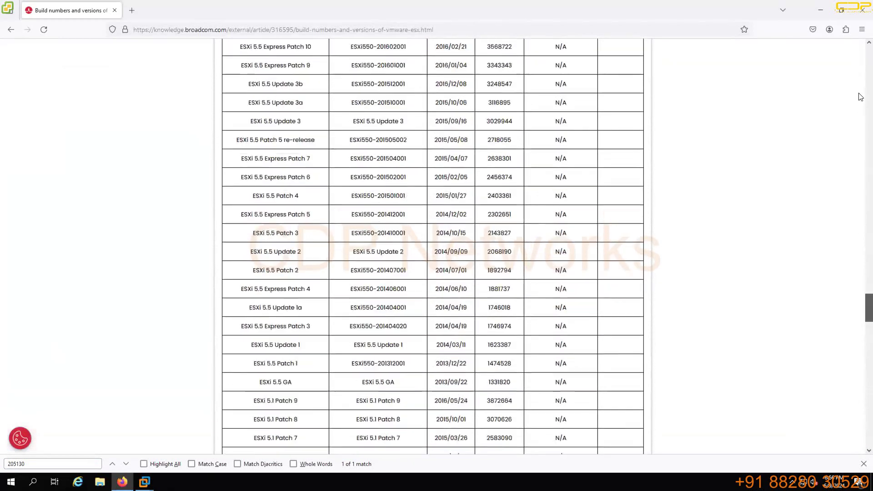
pyautogui.scroll(20, 617, 289)
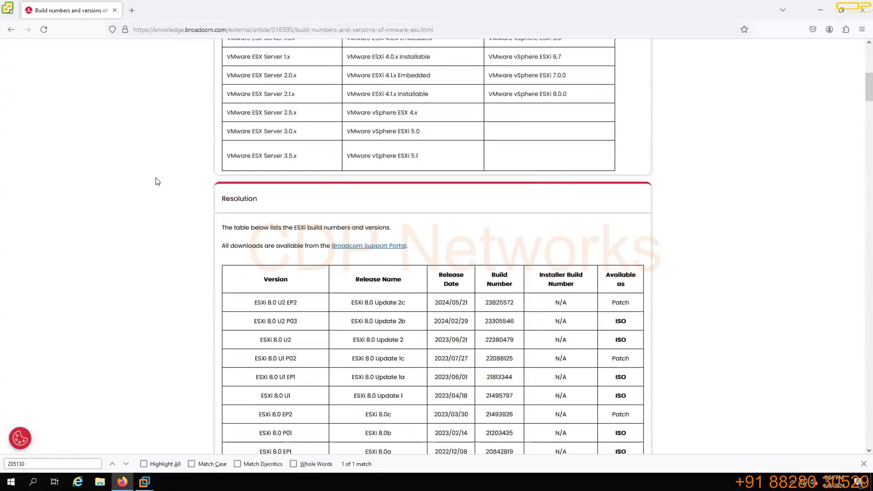
pyautogui.click(144, 481)
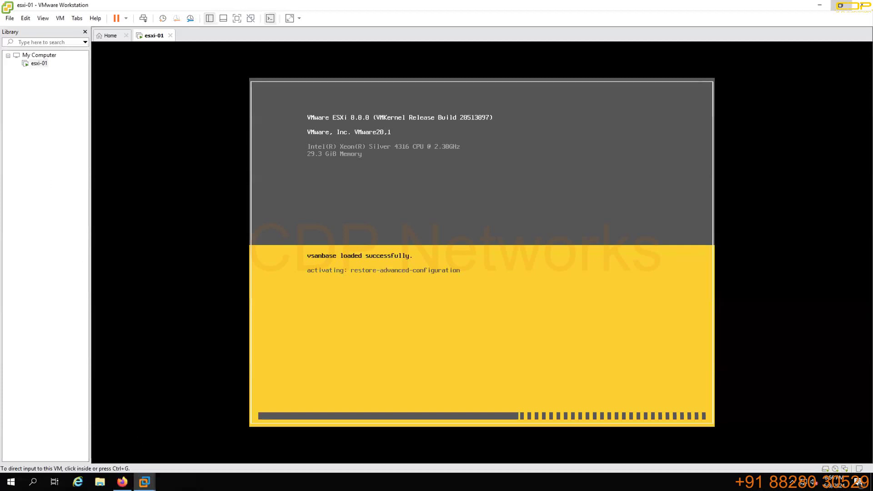
# Examine the hardware vendor line and the processor and memory lines on the ESXi startup screen of esxi-01
pyautogui.moveTo(378, 126)
pyautogui.mouseDown()
pyautogui.moveTo(325, 142)
pyautogui.moveTo(407, 136)
pyautogui.moveTo(377, 126)
pyautogui.moveTo(564, 133)
pyautogui.mouseUp()
pyautogui.moveTo(527, 120)
pyautogui.mouseDown()
pyautogui.moveTo(546, 119)
pyautogui.moveTo(559, 154)
pyautogui.mouseUp()
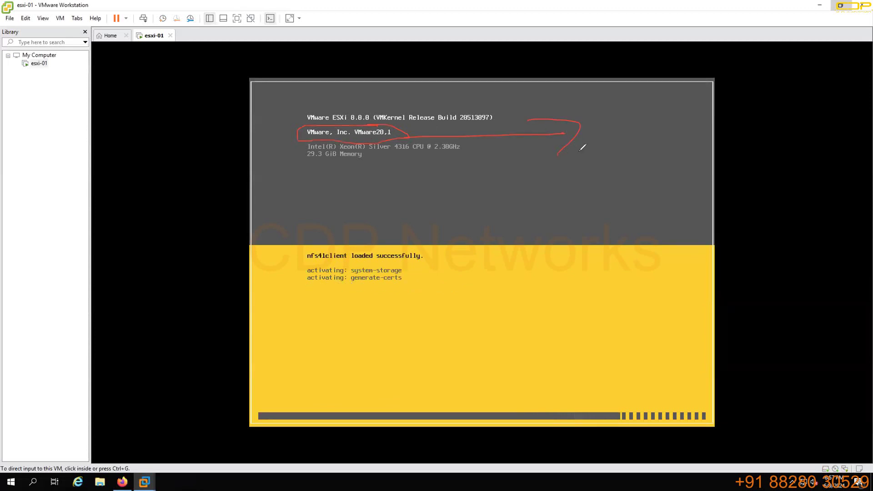
pyautogui.moveTo(581, 155)
pyautogui.mouseDown()
pyautogui.moveTo(593, 119)
pyautogui.moveTo(612, 133)
pyautogui.moveTo(599, 132)
pyautogui.mouseUp()
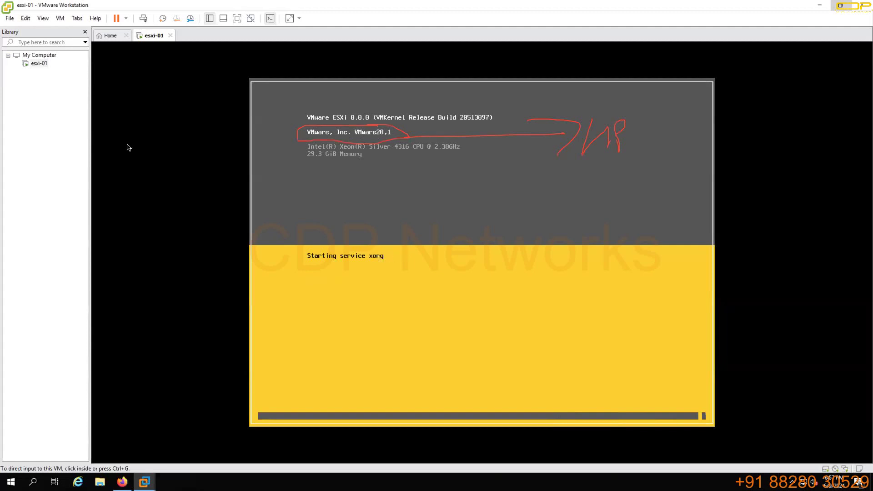
pyautogui.press('e')
pyautogui.moveTo(314, 145)
pyautogui.mouseDown()
pyautogui.moveTo(293, 145)
pyautogui.moveTo(444, 174)
pyautogui.moveTo(309, 146)
pyautogui.mouseUp()
pyautogui.moveTo(297, 217)
pyautogui.mouseDown()
pyautogui.moveTo(335, 160)
pyautogui.moveTo(327, 209)
pyautogui.mouseUp()
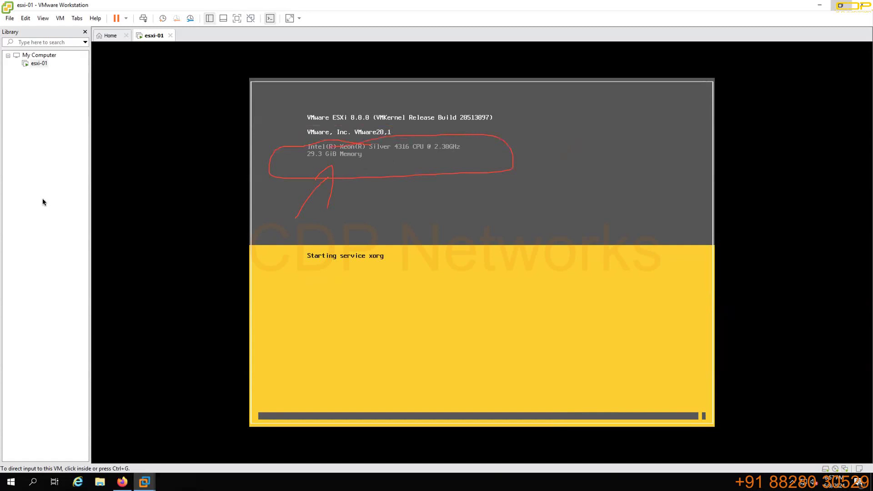
pyautogui.press('e')
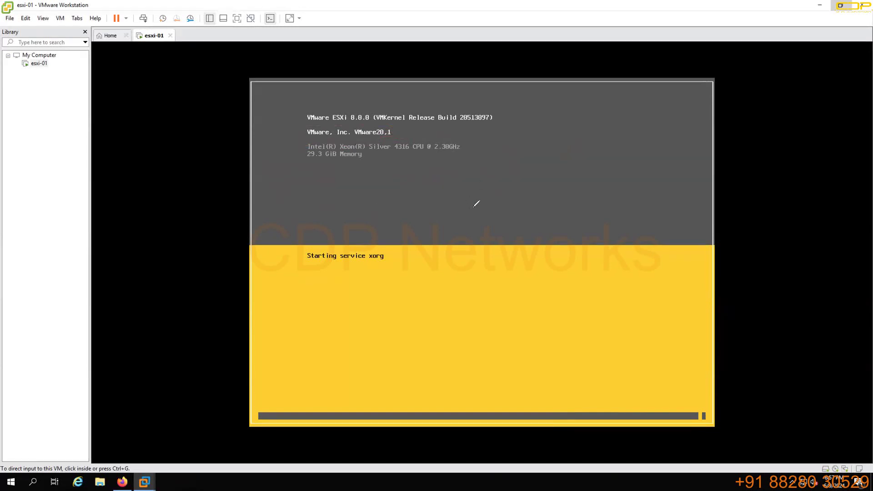
# Examine the service start message and the boot progress bar on the ESXi startup screen of esxi-01
pyautogui.moveTo(299, 278)
pyautogui.mouseDown()
pyautogui.moveTo(394, 274)
pyautogui.moveTo(304, 219)
pyautogui.moveTo(293, 278)
pyautogui.mouseUp()
pyautogui.moveTo(695, 327)
pyautogui.mouseDown()
pyautogui.moveTo(694, 391)
pyautogui.moveTo(719, 387)
pyautogui.mouseUp()
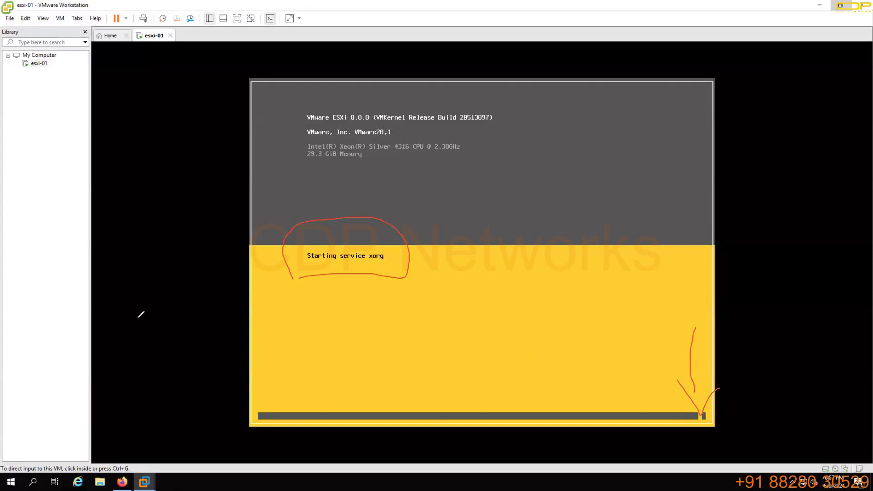
pyautogui.moveTo(119, 304)
pyautogui.mouseDown()
pyautogui.moveTo(119, 357)
pyautogui.moveTo(131, 336)
pyautogui.mouseUp()
pyautogui.moveTo(134, 321); pyautogui.dragTo(150, 326)
pyautogui.moveTo(96, 373); pyautogui.dragTo(204, 369)
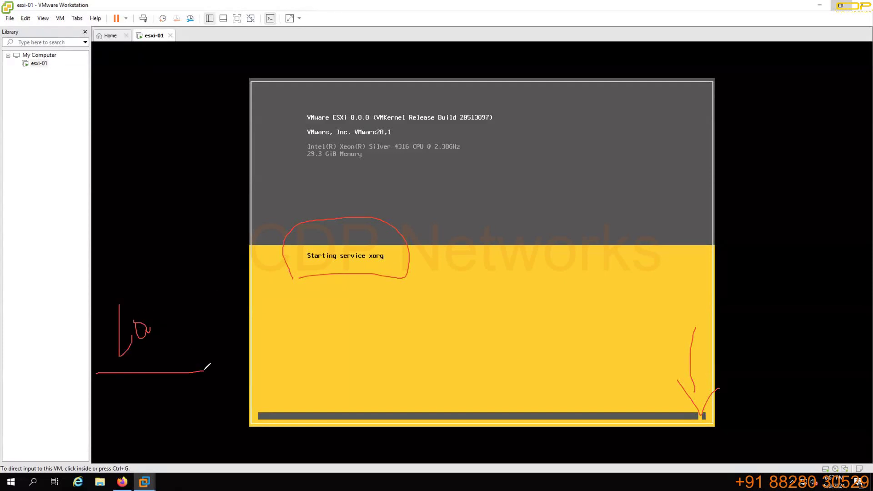
pyautogui.moveTo(78, 389); pyautogui.dragTo(216, 386)
pyautogui.moveTo(162, 364); pyautogui.dragTo(186, 413)
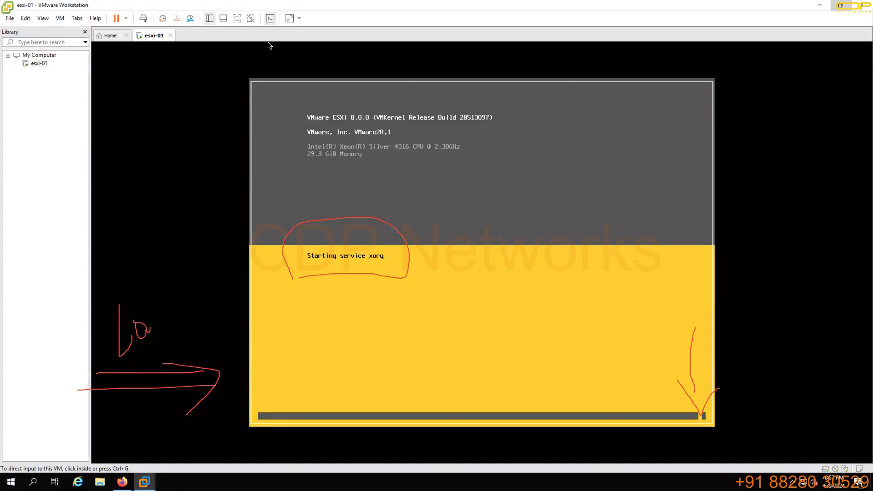
pyautogui.moveTo(593, 262)
pyautogui.mouseDown()
pyautogui.moveTo(648, 356)
pyautogui.moveTo(654, 349)
pyautogui.mouseUp()
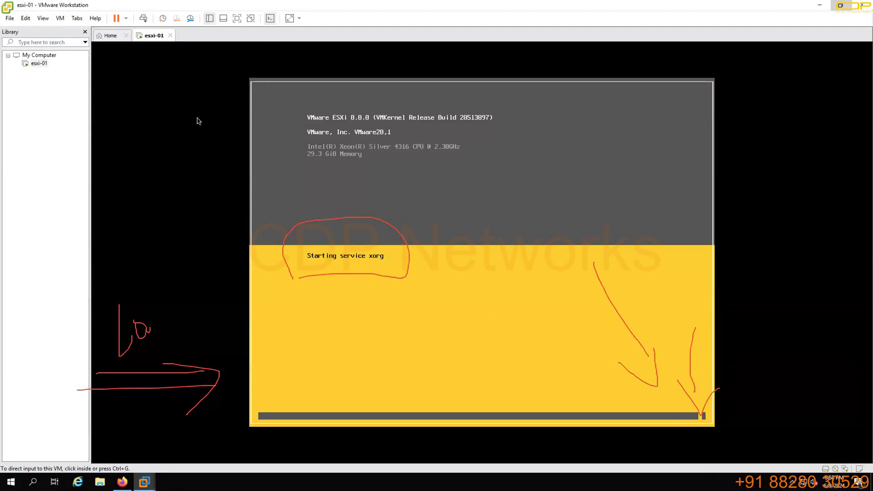
pyautogui.press('e')
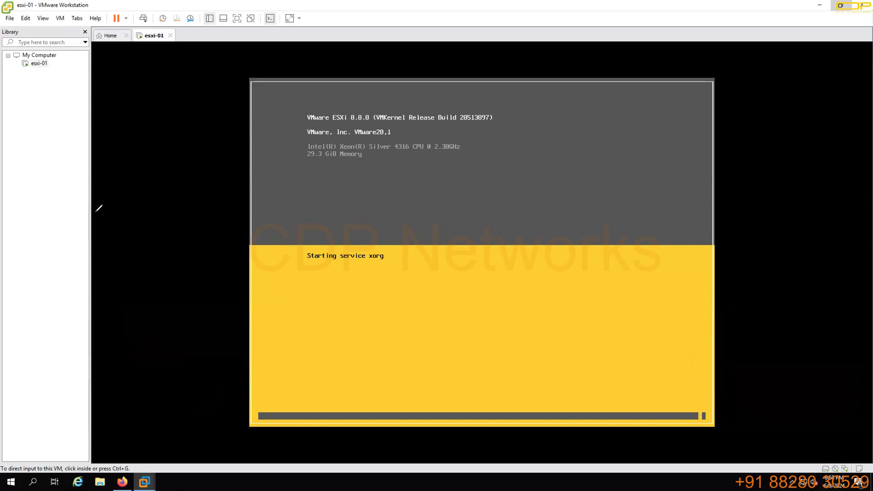
pyautogui.moveTo(100, 231)
pyautogui.mouseDown()
pyautogui.moveTo(111, 181)
pyautogui.moveTo(128, 212)
pyautogui.moveTo(200, 165)
pyautogui.moveTo(210, 200)
pyautogui.moveTo(231, 187)
pyautogui.mouseUp()
pyautogui.moveTo(79, 259); pyautogui.dragTo(252, 211)
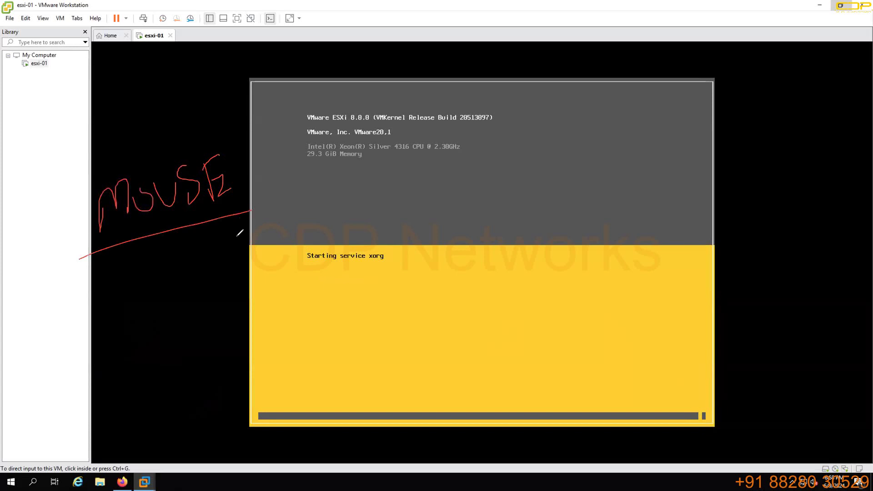
pyautogui.moveTo(108, 306)
pyautogui.mouseDown()
pyautogui.moveTo(129, 317)
pyautogui.moveTo(134, 348)
pyautogui.moveTo(159, 302)
pyautogui.moveTo(171, 302)
pyautogui.moveTo(200, 336)
pyautogui.moveTo(211, 320)
pyautogui.moveTo(237, 320)
pyautogui.moveTo(259, 304)
pyautogui.moveTo(270, 314)
pyautogui.mouseUp()
pyautogui.moveTo(112, 389); pyautogui.dragTo(291, 342)
pyautogui.moveTo(129, 401); pyautogui.dragTo(266, 360)
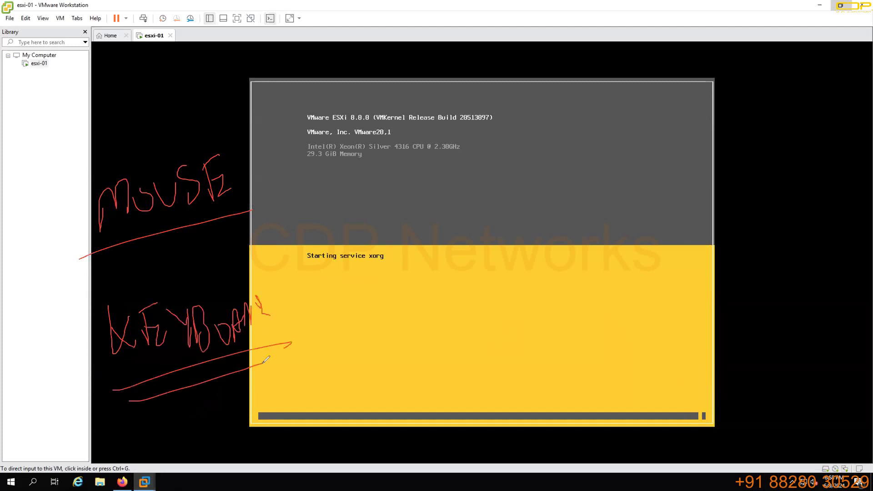
pyautogui.moveTo(735, 136)
pyautogui.mouseDown()
pyautogui.moveTo(735, 182)
pyautogui.moveTo(758, 131)
pyautogui.mouseUp()
pyautogui.moveTo(746, 162); pyautogui.dragTo(750, 164)
pyautogui.moveTo(764, 162)
pyautogui.mouseDown()
pyautogui.moveTo(748, 188)
pyautogui.moveTo(808, 137)
pyautogui.mouseUp()
pyautogui.moveTo(797, 150); pyautogui.dragTo(797, 172)
pyautogui.moveTo(817, 134); pyautogui.dragTo(821, 166)
pyautogui.moveTo(821, 166); pyautogui.dragTo(839, 161)
pyautogui.moveTo(739, 216); pyautogui.dragTo(836, 198)
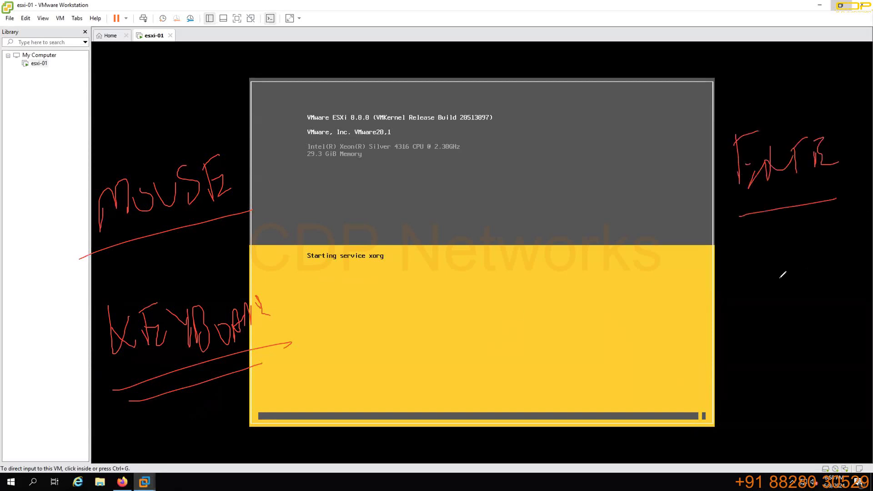
pyautogui.moveTo(766, 355); pyautogui.dragTo(764, 322)
pyautogui.moveTo(770, 316); pyautogui.dragTo(777, 314)
pyautogui.moveTo(814, 315); pyautogui.dragTo(810, 340)
pyautogui.moveTo(747, 372)
pyautogui.mouseDown()
pyautogui.moveTo(835, 342)
pyautogui.moveTo(826, 352)
pyautogui.mouseUp()
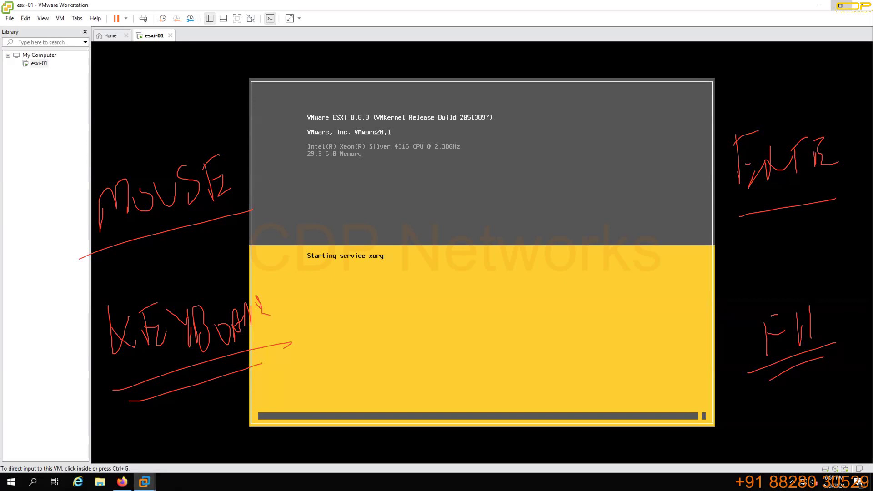
pyautogui.press('Escape')
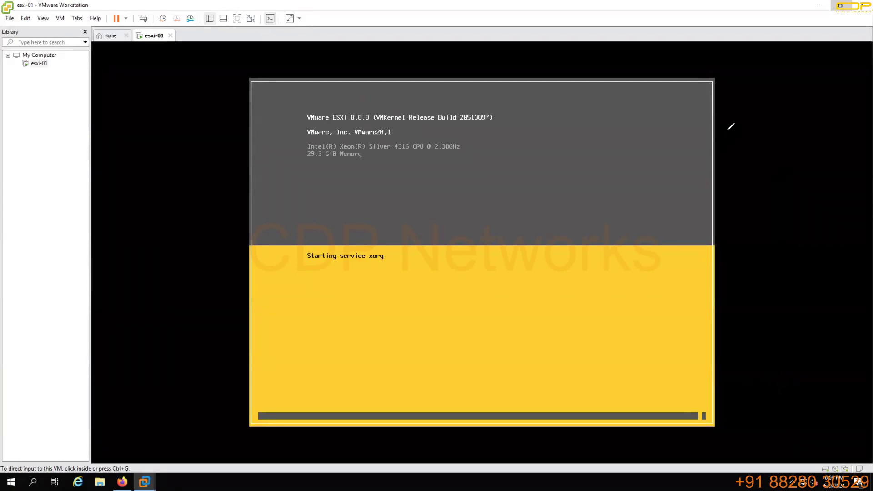
pyautogui.moveTo(732, 126)
pyautogui.mouseDown()
pyautogui.moveTo(746, 177)
pyautogui.moveTo(751, 166)
pyautogui.mouseUp()
pyautogui.moveTo(812, 106)
pyautogui.mouseDown()
pyautogui.moveTo(797, 137)
pyautogui.moveTo(825, 139)
pyautogui.mouseUp()
pyautogui.moveTo(833, 106)
pyautogui.mouseDown()
pyautogui.moveTo(866, 98)
pyautogui.moveTo(855, 134)
pyautogui.moveTo(871, 139)
pyautogui.mouseUp()
pyautogui.moveTo(733, 198); pyautogui.dragTo(871, 161)
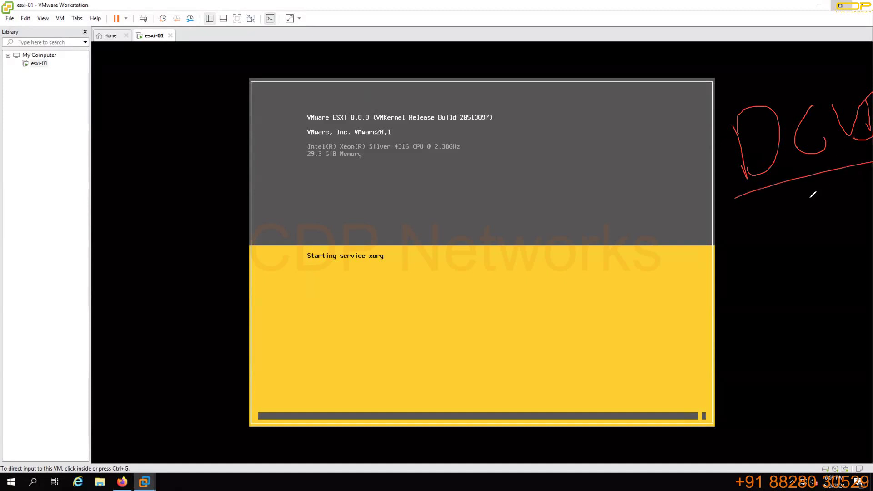
pyautogui.moveTo(776, 185); pyautogui.dragTo(779, 221)
pyautogui.moveTo(791, 191)
pyautogui.mouseDown()
pyautogui.moveTo(792, 226)
pyautogui.moveTo(808, 227)
pyautogui.mouseUp()
pyautogui.moveTo(121, 191)
pyautogui.mouseDown()
pyautogui.moveTo(122, 259)
pyautogui.moveTo(198, 378)
pyautogui.moveTo(188, 180)
pyautogui.moveTo(119, 182)
pyautogui.moveTo(121, 212)
pyautogui.mouseUp()
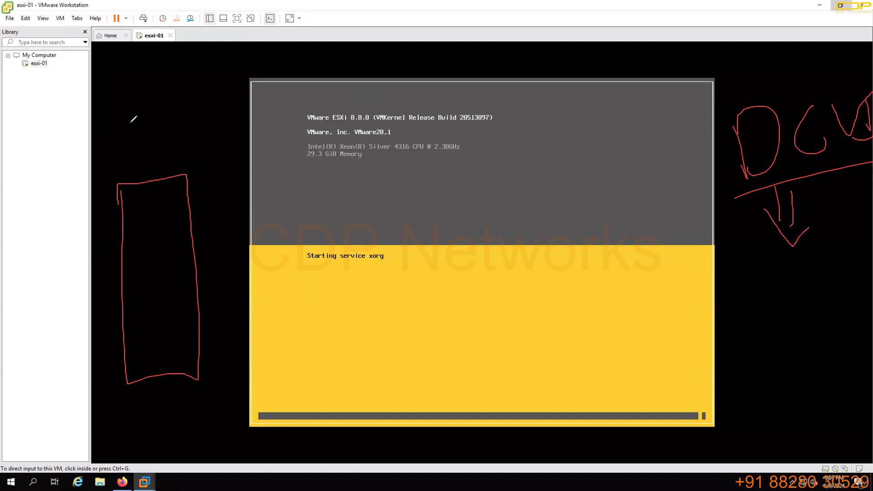
pyautogui.moveTo(177, 68); pyautogui.dragTo(169, 152)
pyautogui.moveTo(160, 120)
pyautogui.mouseDown()
pyautogui.moveTo(172, 161)
pyautogui.moveTo(184, 145)
pyautogui.mouseUp()
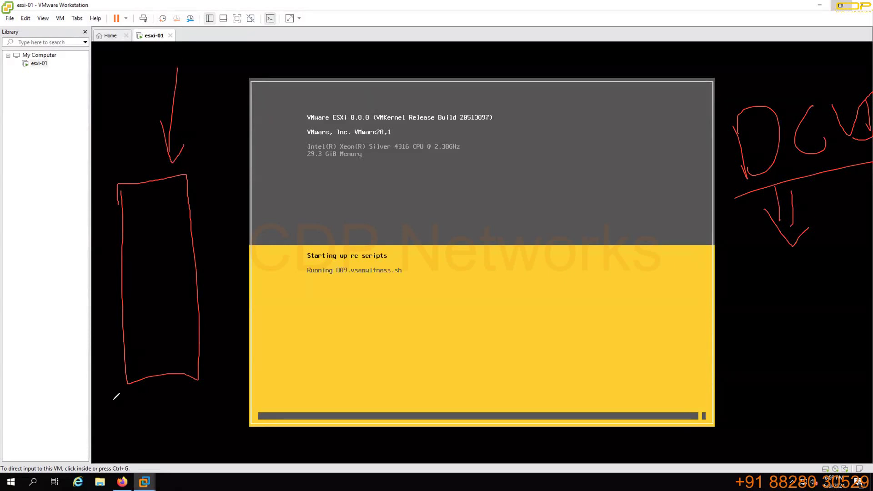
pyautogui.moveTo(117, 395)
pyautogui.mouseDown()
pyautogui.moveTo(144, 392)
pyautogui.moveTo(150, 416)
pyautogui.moveTo(170, 394)
pyautogui.moveTo(185, 415)
pyautogui.mouseUp()
pyautogui.moveTo(120, 328)
pyautogui.mouseDown()
pyautogui.moveTo(121, 358)
pyautogui.moveTo(148, 330)
pyautogui.mouseUp()
pyautogui.moveTo(104, 301)
pyautogui.mouseDown()
pyautogui.moveTo(107, 321)
pyautogui.moveTo(121, 302)
pyautogui.moveTo(141, 299)
pyautogui.mouseUp()
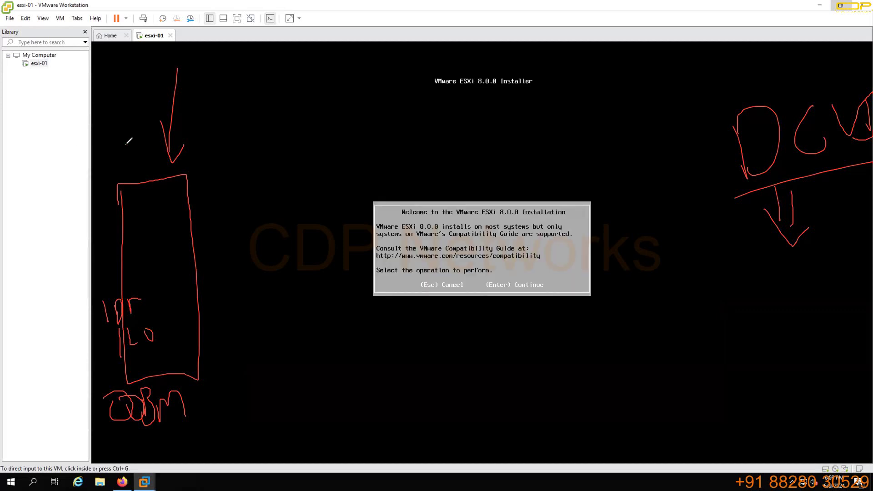
pyautogui.moveTo(282, 143)
pyautogui.mouseDown()
pyautogui.moveTo(539, 131)
pyautogui.moveTo(578, 118)
pyautogui.moveTo(649, 125)
pyautogui.mouseUp()
pyautogui.moveTo(570, 103)
pyautogui.mouseDown()
pyautogui.moveTo(623, 145)
pyautogui.moveTo(603, 158)
pyautogui.mouseUp()
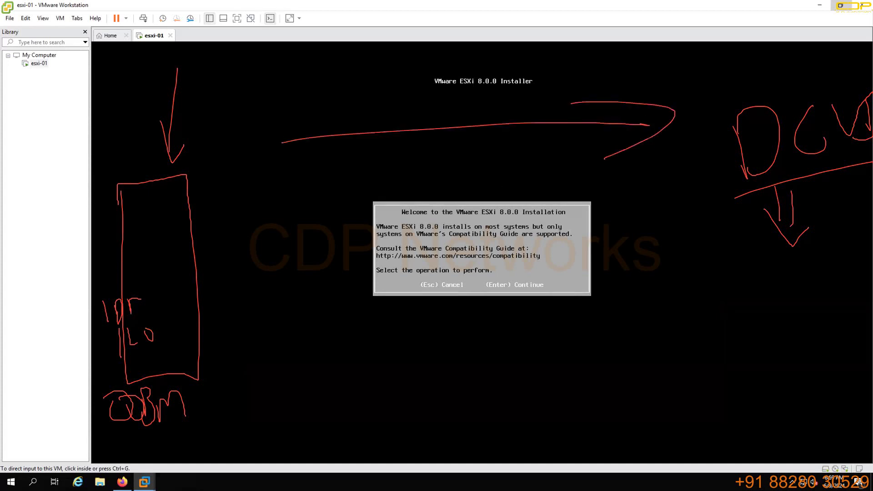
pyautogui.press('e')
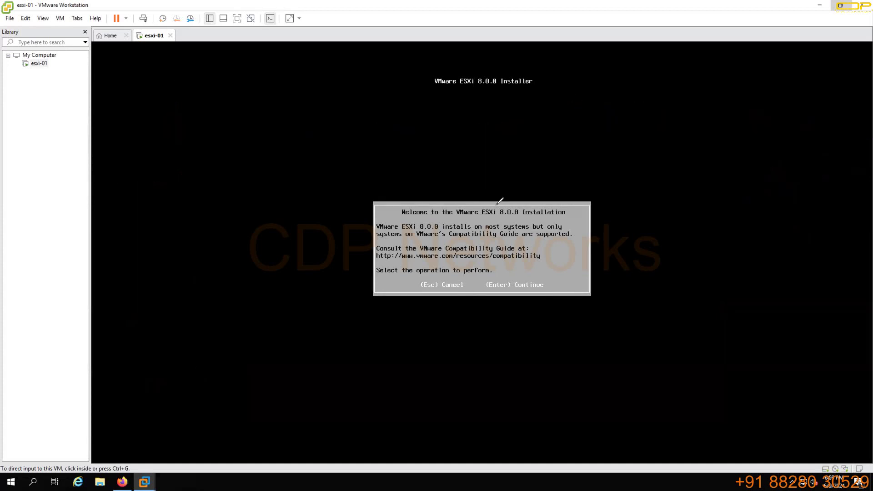
# Read the ESXi 8.0.0 installer's welcome message, including the supported systems statement and the VMware Compatibility Guide address
pyautogui.moveTo(497, 191)
pyautogui.mouseDown()
pyautogui.moveTo(424, 182)
pyautogui.moveTo(468, 218)
pyautogui.moveTo(649, 182)
pyautogui.moveTo(460, 192)
pyautogui.mouseUp()
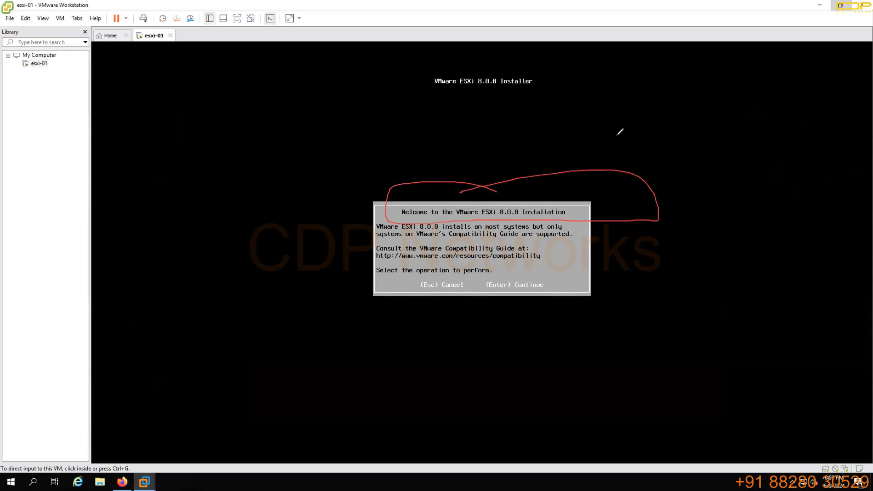
pyautogui.moveTo(617, 136)
pyautogui.mouseDown()
pyautogui.moveTo(565, 187)
pyautogui.moveTo(607, 179)
pyautogui.mouseUp()
pyautogui.press('e')
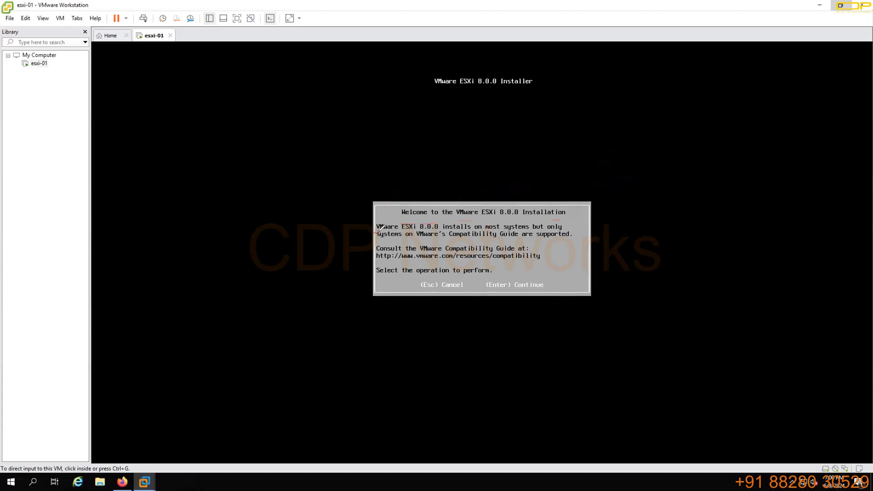
pyautogui.moveTo(376, 232)
pyautogui.mouseDown()
pyautogui.moveTo(530, 234)
pyautogui.moveTo(532, 222)
pyautogui.moveTo(523, 213)
pyautogui.moveTo(382, 213)
pyautogui.moveTo(369, 223)
pyautogui.moveTo(375, 231)
pyautogui.mouseUp()
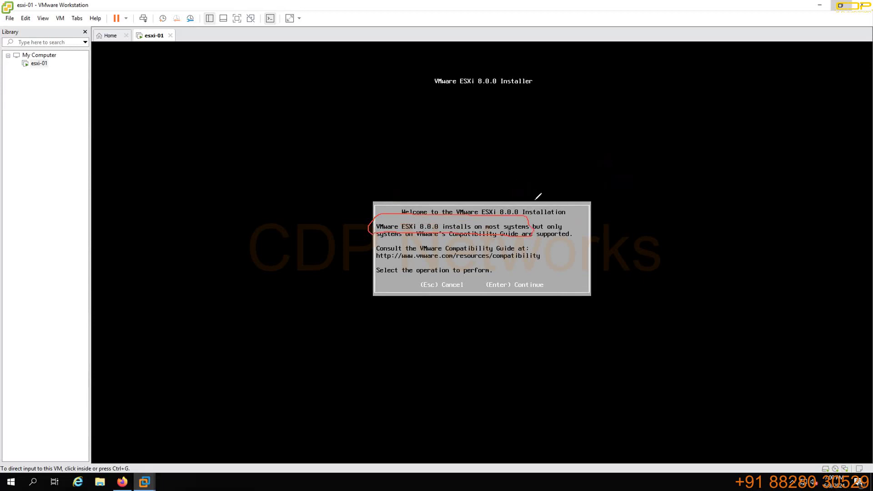
pyautogui.moveTo(549, 160)
pyautogui.mouseDown()
pyautogui.moveTo(521, 202)
pyautogui.moveTo(550, 196)
pyautogui.mouseUp()
pyautogui.moveTo(453, 220); pyautogui.dragTo(524, 220)
pyautogui.press('e')
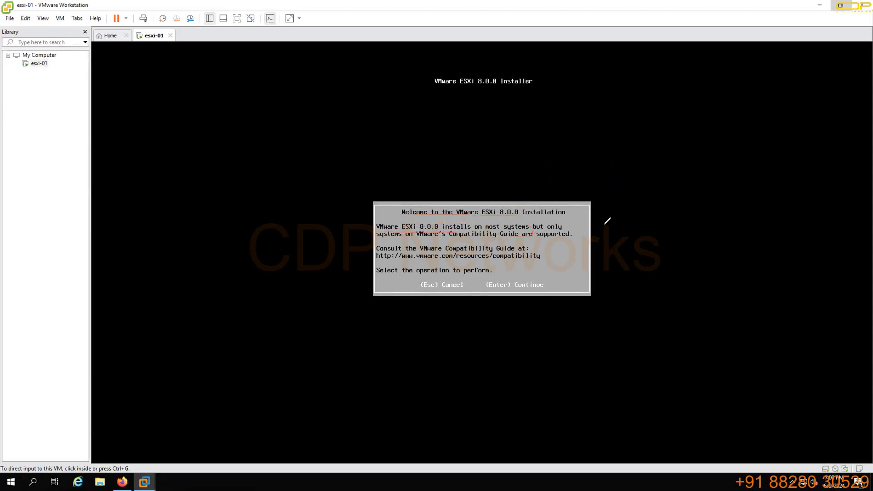
pyautogui.moveTo(535, 231); pyautogui.dragTo(581, 231)
pyautogui.moveTo(368, 245); pyautogui.dragTo(578, 244)
pyautogui.moveTo(497, 242)
pyautogui.mouseDown()
pyautogui.moveTo(361, 250)
pyautogui.moveTo(477, 263)
pyautogui.moveTo(556, 239)
pyautogui.moveTo(523, 237)
pyautogui.mouseUp()
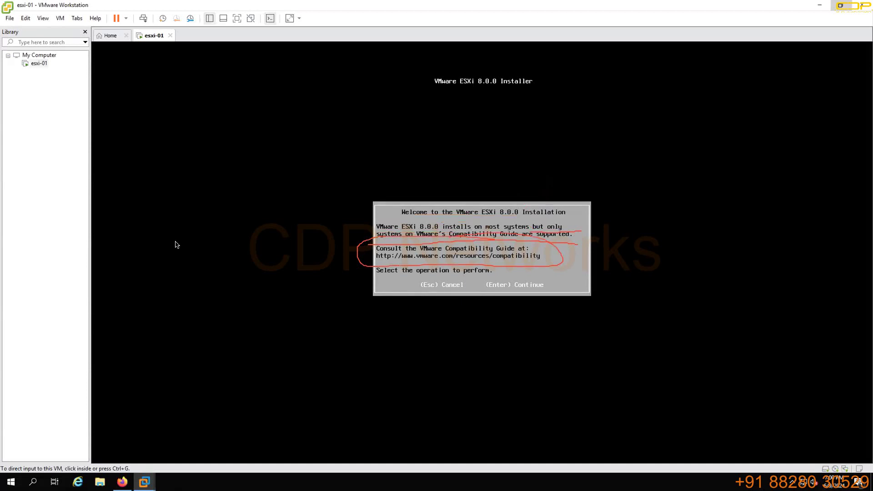
pyautogui.press('e')
pyautogui.moveTo(142, 352); pyautogui.dragTo(285, 286)
pyautogui.moveTo(241, 285)
pyautogui.mouseDown()
pyautogui.moveTo(333, 269)
pyautogui.moveTo(282, 324)
pyautogui.mouseUp()
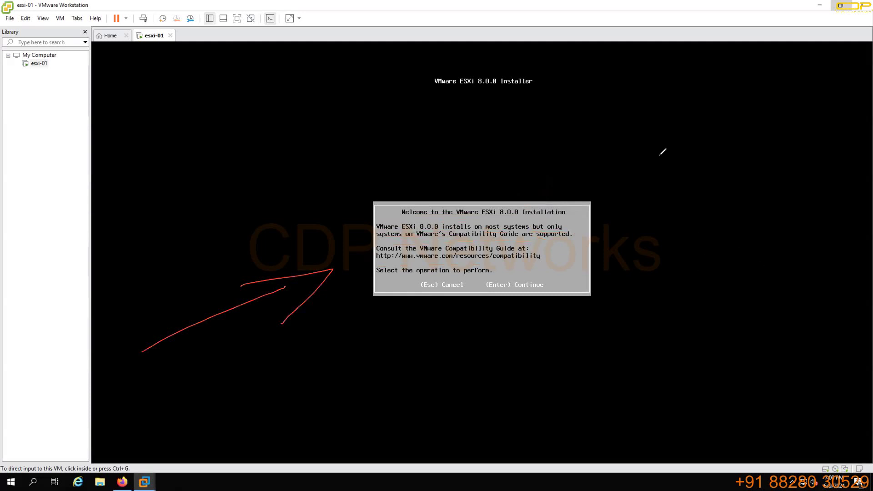
pyautogui.moveTo(658, 157); pyautogui.dragTo(682, 220)
pyautogui.moveTo(693, 142); pyautogui.dragTo(704, 176)
pyautogui.moveTo(713, 210); pyautogui.dragTo(734, 178)
pyautogui.moveTo(620, 246); pyautogui.dragTo(783, 217)
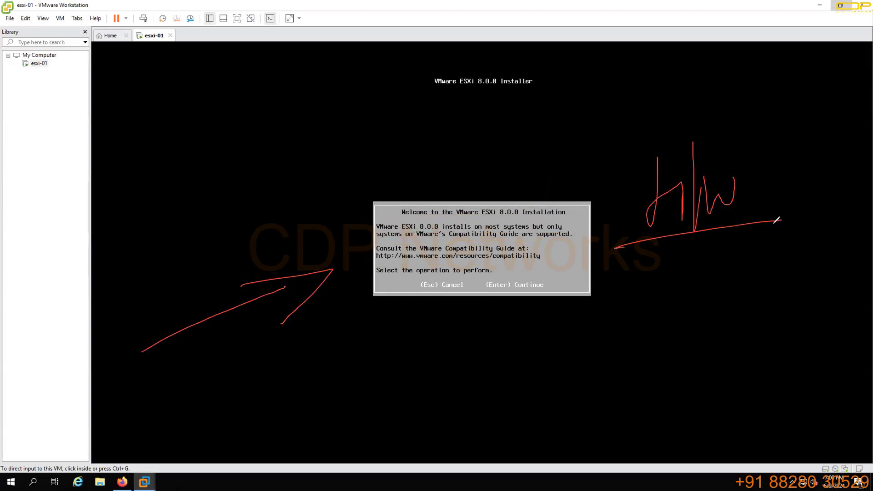
pyautogui.moveTo(676, 276); pyautogui.dragTo(667, 321)
pyautogui.moveTo(643, 274); pyautogui.dragTo(693, 266)
pyautogui.moveTo(726, 263)
pyautogui.mouseDown()
pyautogui.moveTo(734, 289)
pyautogui.moveTo(713, 312)
pyautogui.mouseUp()
pyautogui.moveTo(748, 267)
pyautogui.mouseDown()
pyautogui.moveTo(753, 300)
pyautogui.moveTo(774, 263)
pyautogui.moveTo(781, 283)
pyautogui.mouseUp()
pyautogui.moveTo(753, 312); pyautogui.dragTo(776, 307)
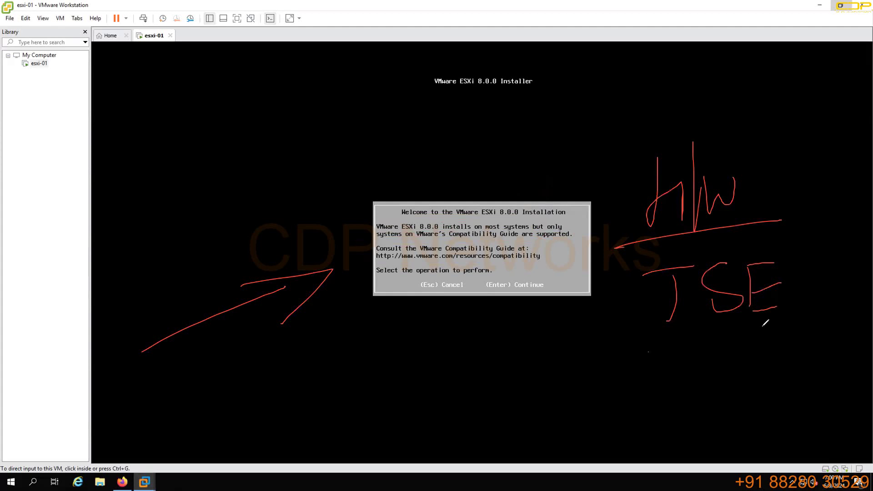
pyautogui.moveTo(647, 351); pyautogui.dragTo(809, 321)
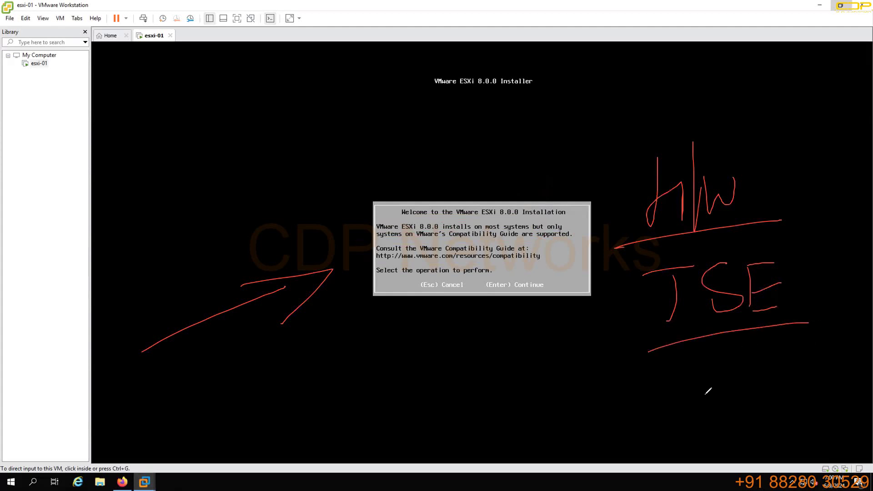
pyautogui.moveTo(696, 353); pyautogui.dragTo(755, 399)
pyautogui.moveTo(736, 353); pyautogui.dragTo(692, 416)
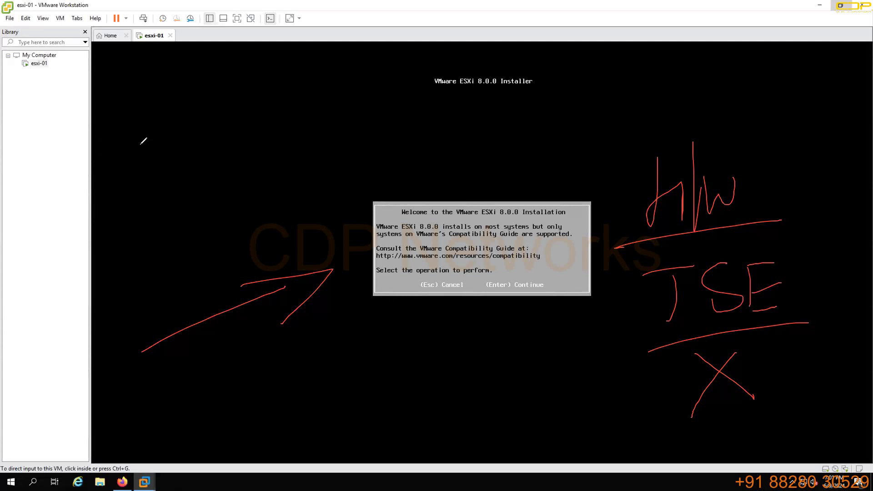
pyautogui.moveTo(152, 96); pyautogui.dragTo(173, 138)
pyautogui.moveTo(185, 92); pyautogui.dragTo(190, 117)
pyautogui.moveTo(194, 114)
pyautogui.mouseDown()
pyautogui.moveTo(195, 136)
pyautogui.moveTo(225, 122)
pyautogui.mouseUp()
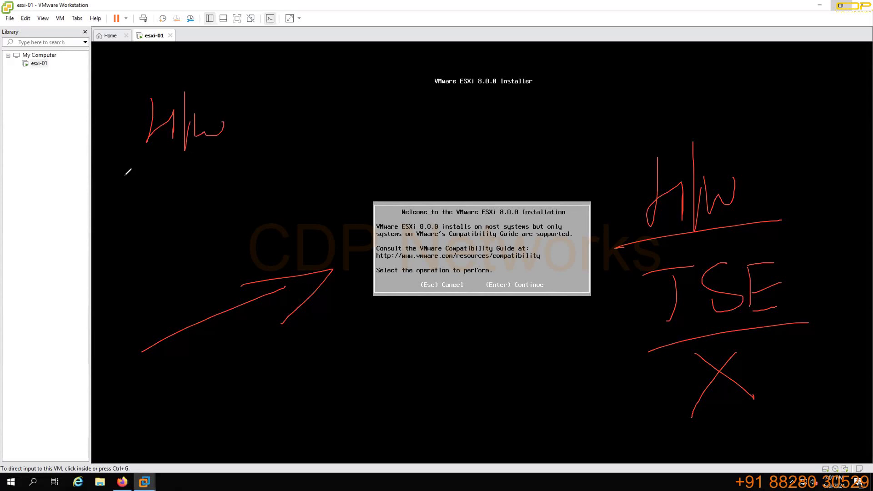
pyautogui.moveTo(123, 176); pyautogui.dragTo(228, 146)
pyautogui.moveTo(144, 185); pyautogui.dragTo(225, 155)
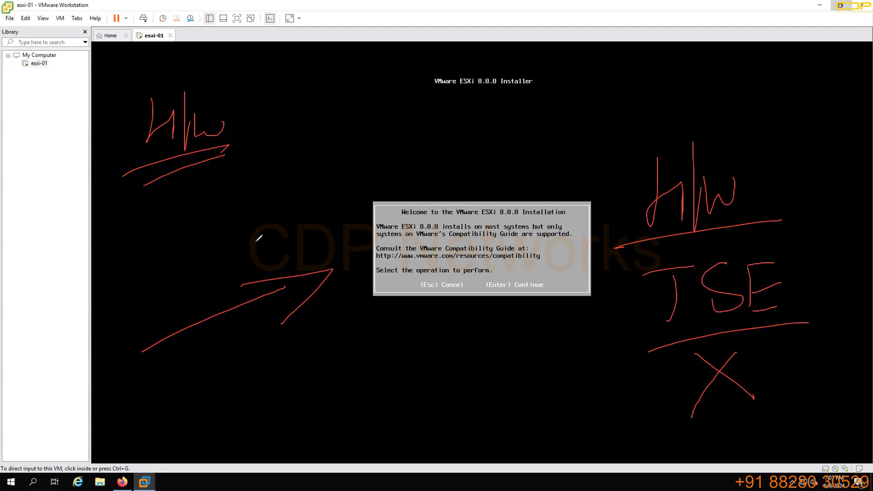
# Continue past the ESXi 8.0.0 installer's welcome message to the End User License Agreement
pyautogui.moveTo(404, 87); pyautogui.dragTo(426, 166)
pyautogui.moveTo(398, 134); pyautogui.dragTo(461, 148)
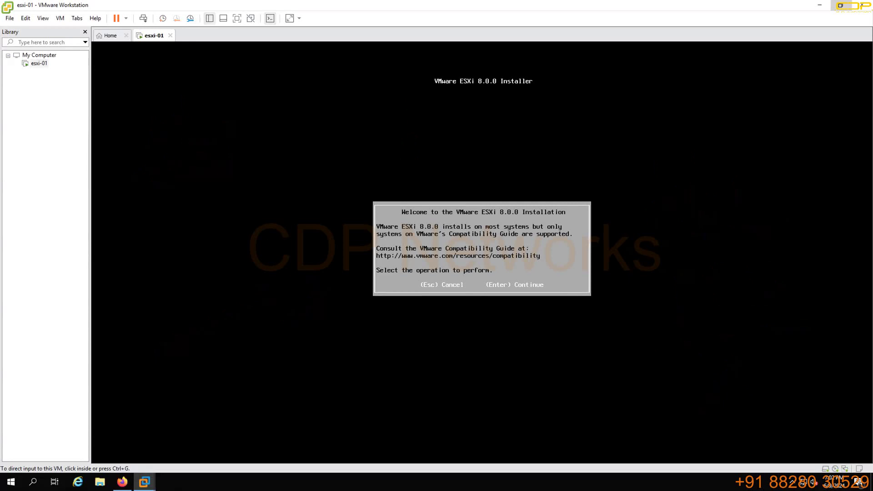
pyautogui.click(504, 168)
pyautogui.press('Return')
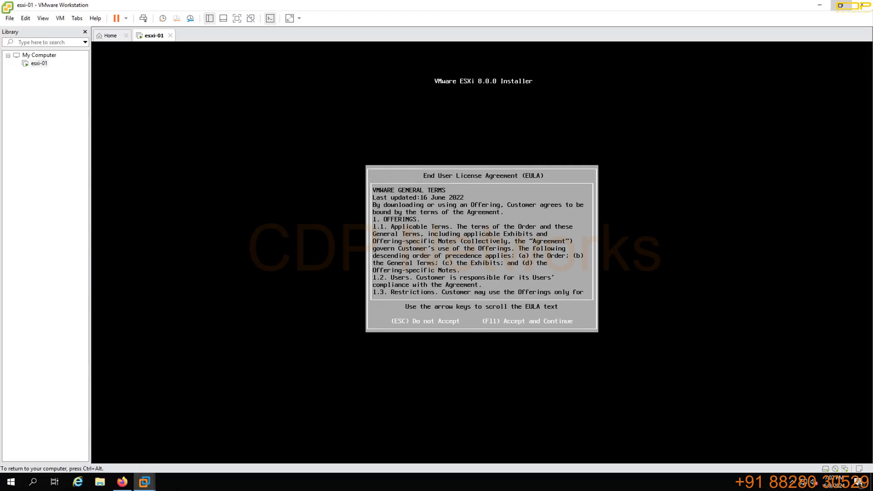
pyautogui.hotkey('ctrl', 'alt')
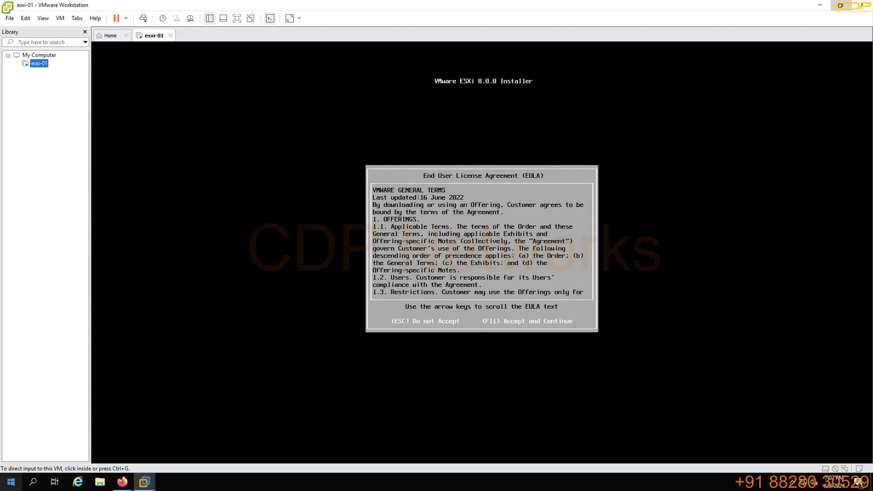
pyautogui.click(11, 482)
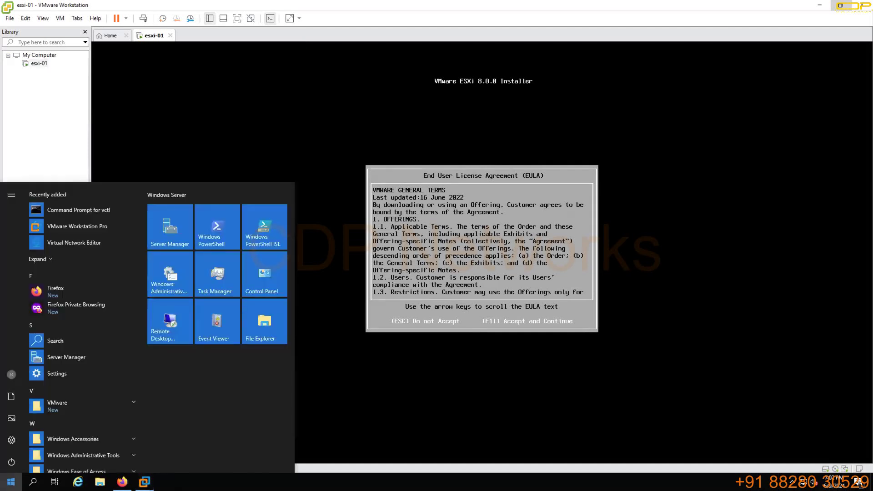
pyautogui.write('keybo')
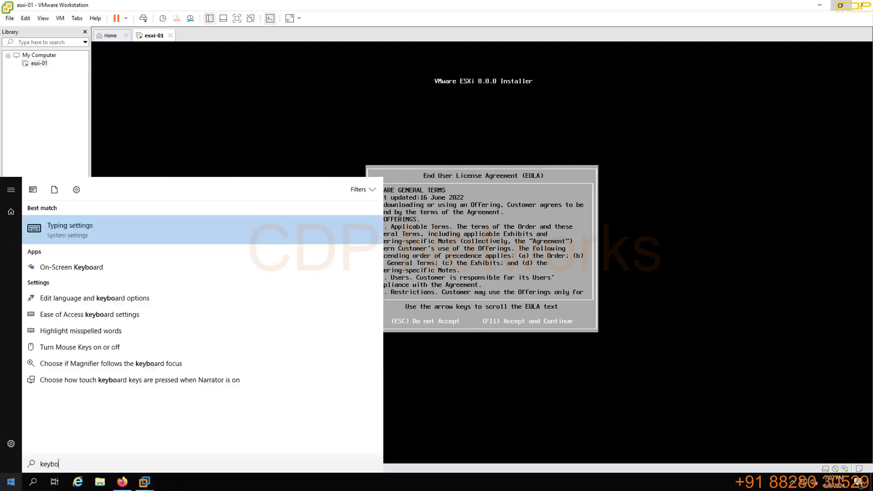
pyautogui.click(86, 271)
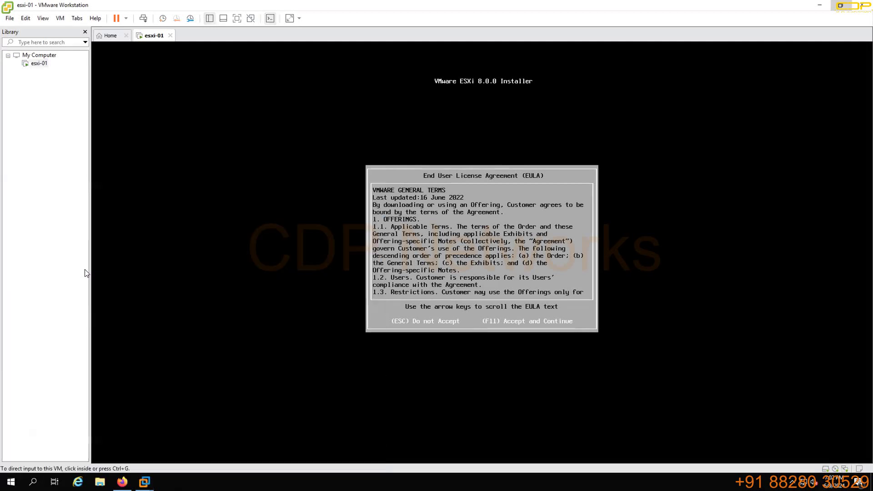
pyautogui.moveTo(326, 65); pyautogui.dragTo(348, 271)
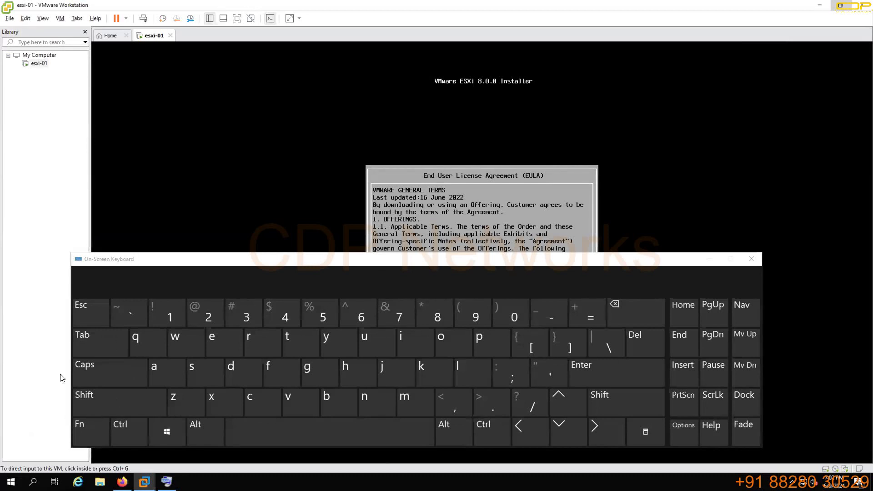
pyautogui.click(49, 334)
pyautogui.click(156, 451)
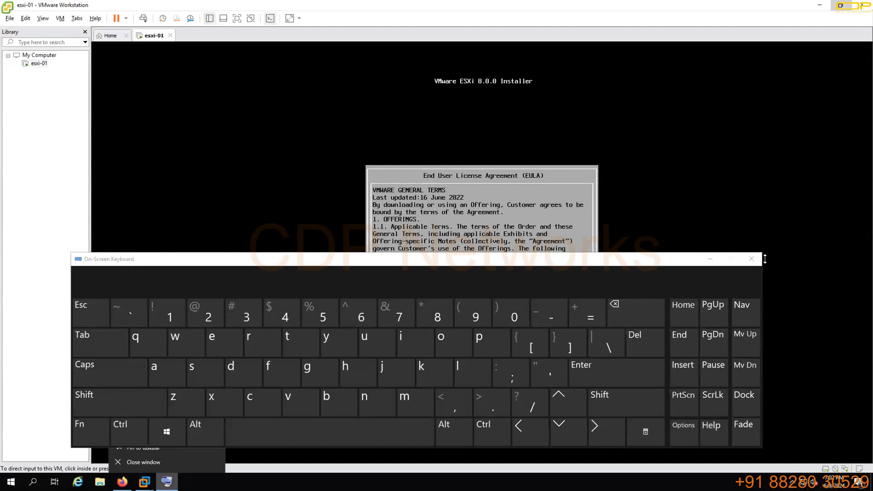
pyautogui.click(160, 461)
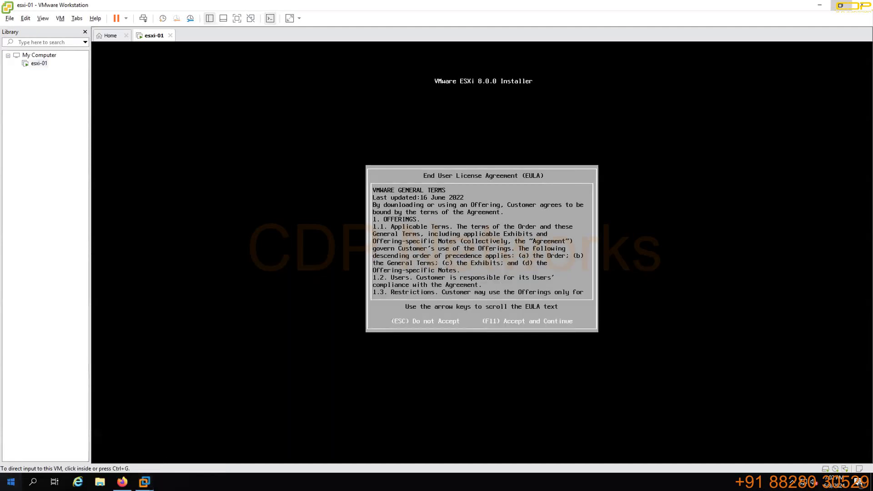
# Launch the Windows On-Screen Keyboard and try to accept the ESXi End User License Agreement with its function keys
pyautogui.click(11, 481)
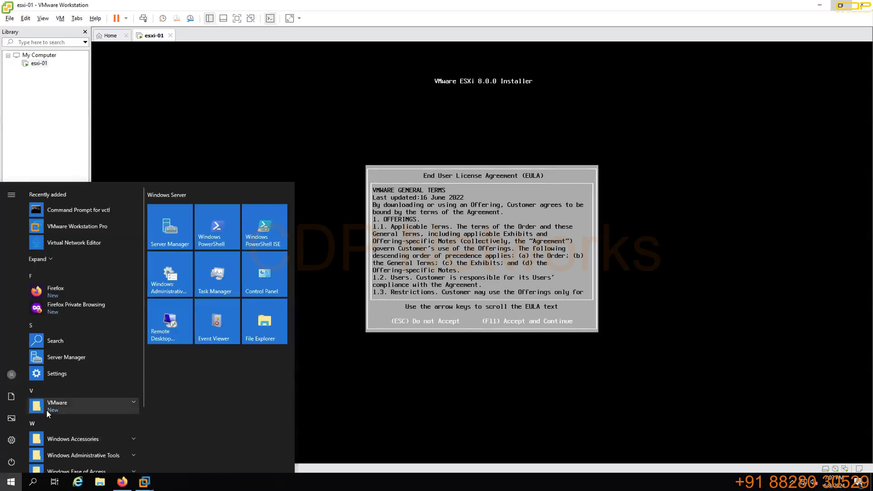
pyautogui.write('key')
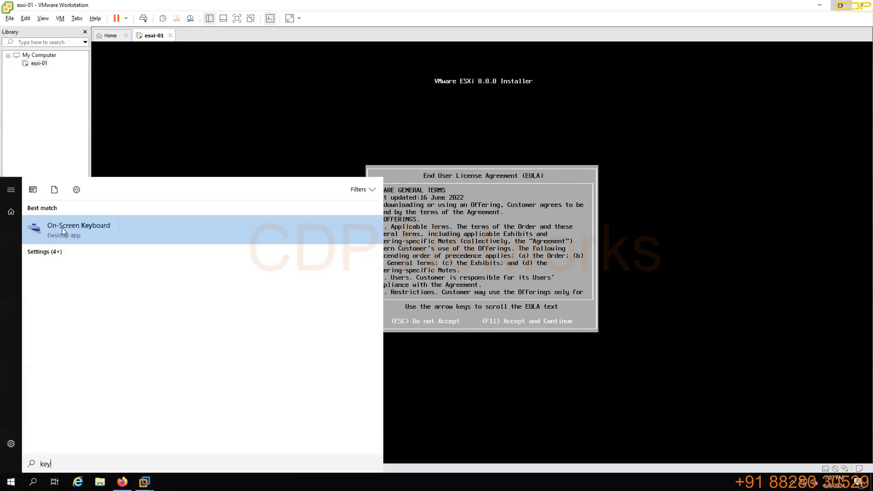
pyautogui.click(62, 227)
pyautogui.click(73, 433)
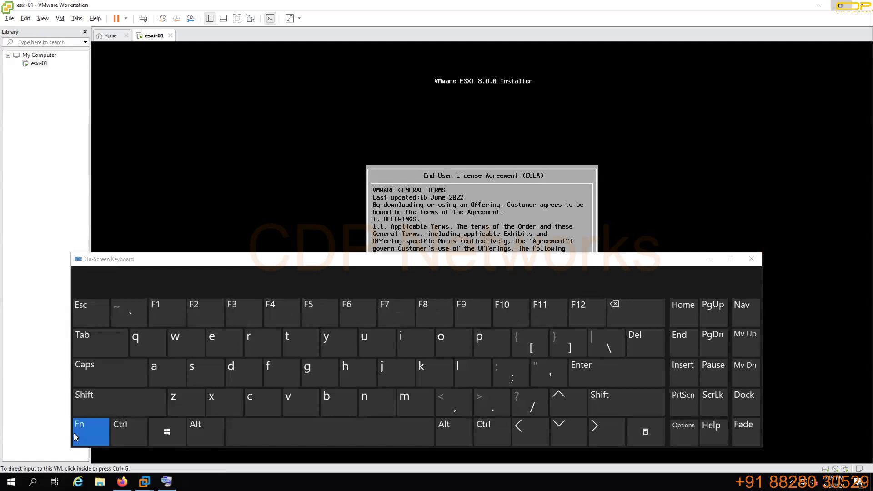
pyautogui.click(547, 314)
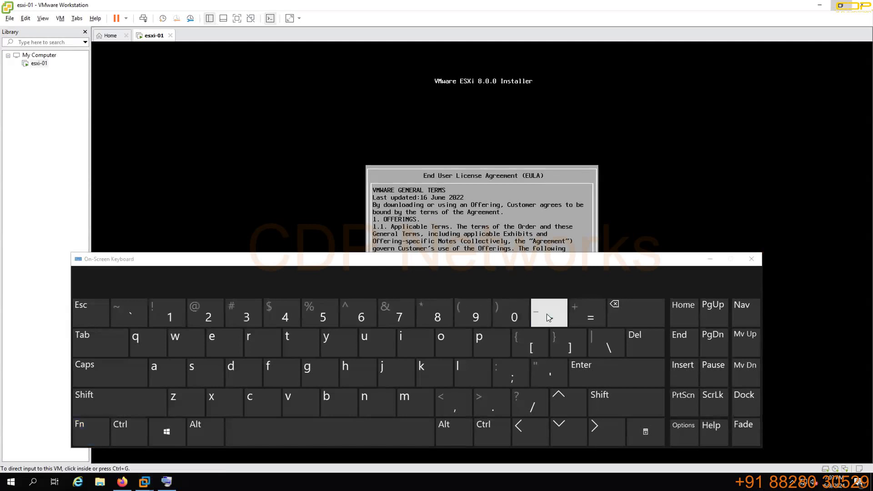
# Reposition the On-Screen Keyboard over the esxi-01 console and retry accepting the license agreement with it
pyautogui.moveTo(486, 257); pyautogui.dragTo(493, 325)
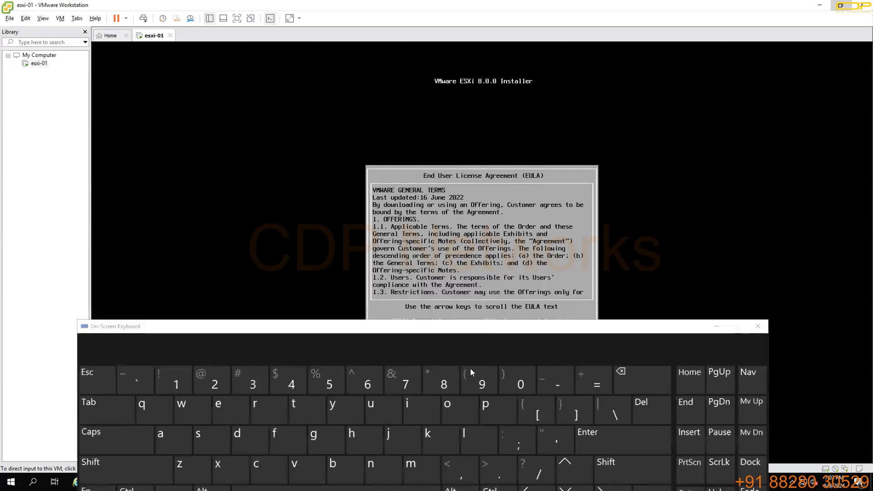
pyautogui.moveTo(470, 369); pyautogui.dragTo(470, 372)
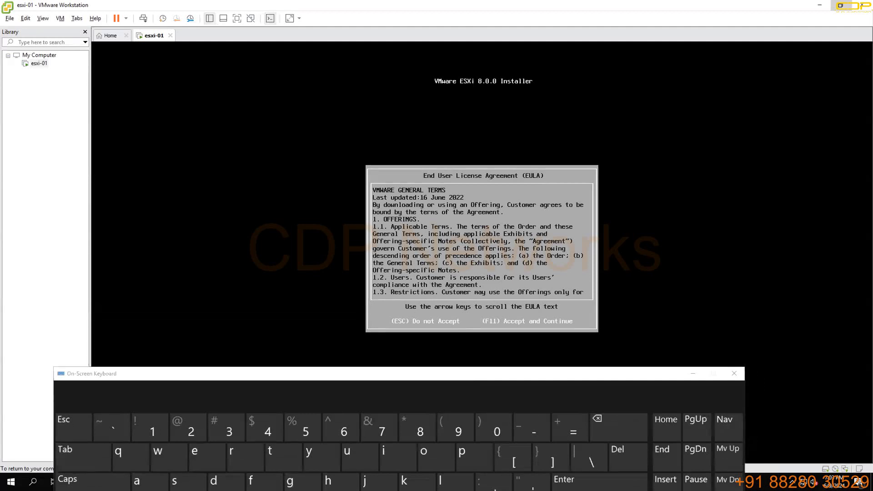
pyautogui.moveTo(394, 377); pyautogui.dragTo(394, 278)
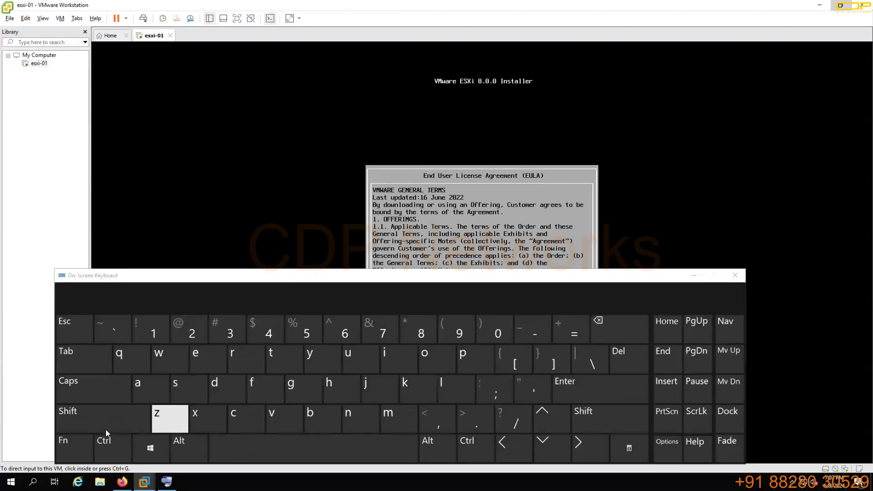
pyautogui.click(73, 448)
pyautogui.click(534, 331)
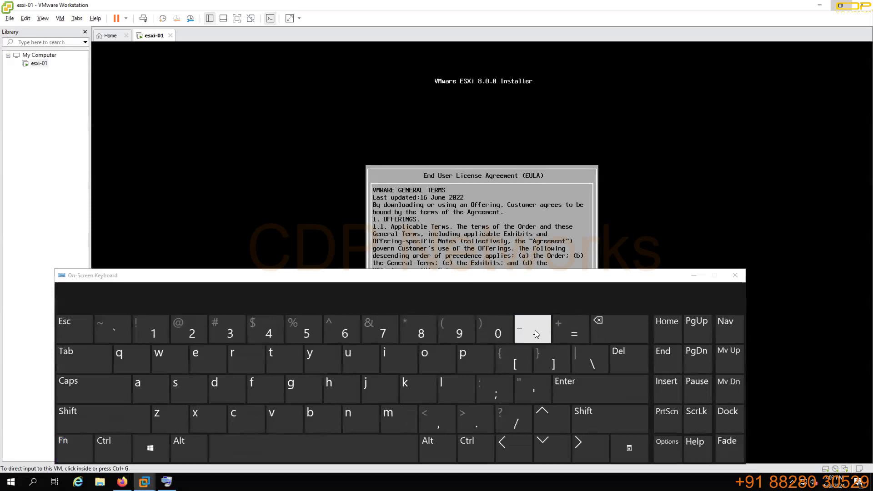
# Enable the On-Screen Keyboard's function keys, focus the esxi-01 console, and try to accept the license agreement
pyautogui.click(86, 437)
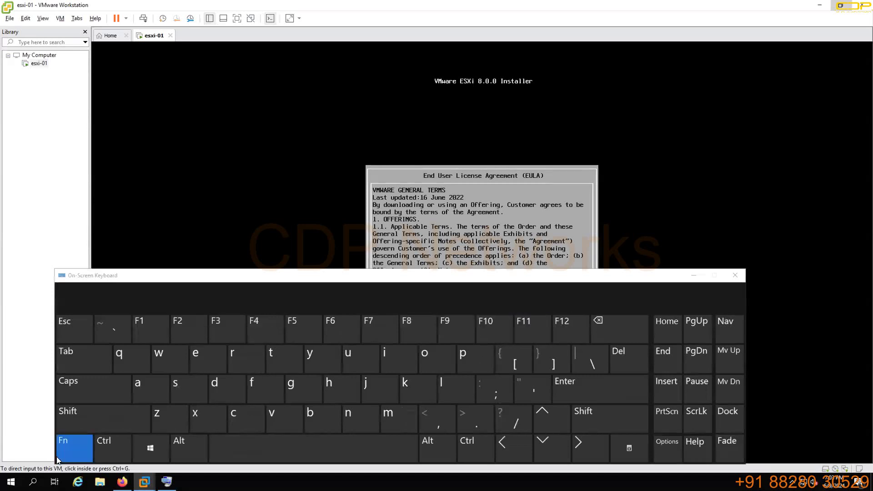
pyautogui.click(447, 223)
pyautogui.hotkey('ctrl', 'alt')
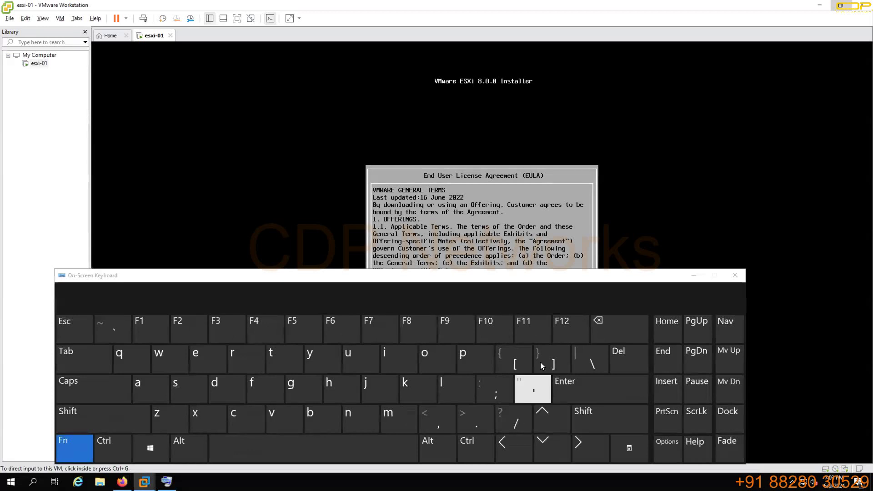
pyautogui.click(534, 333)
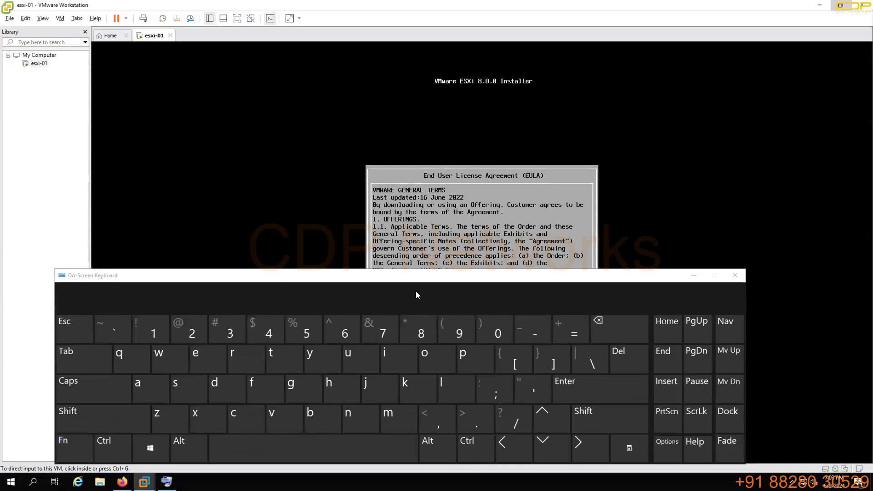
# Move the On-Screen Keyboard clear of the agreement's Accept and Continue option and make repeated attempts to accept the EULA
pyautogui.moveTo(421, 274); pyautogui.dragTo(446, 51)
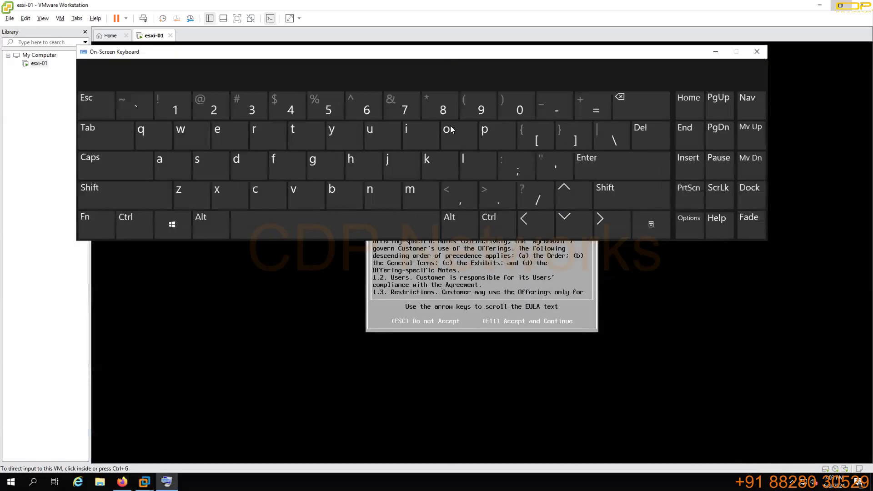
pyautogui.click(89, 222)
pyautogui.click(549, 108)
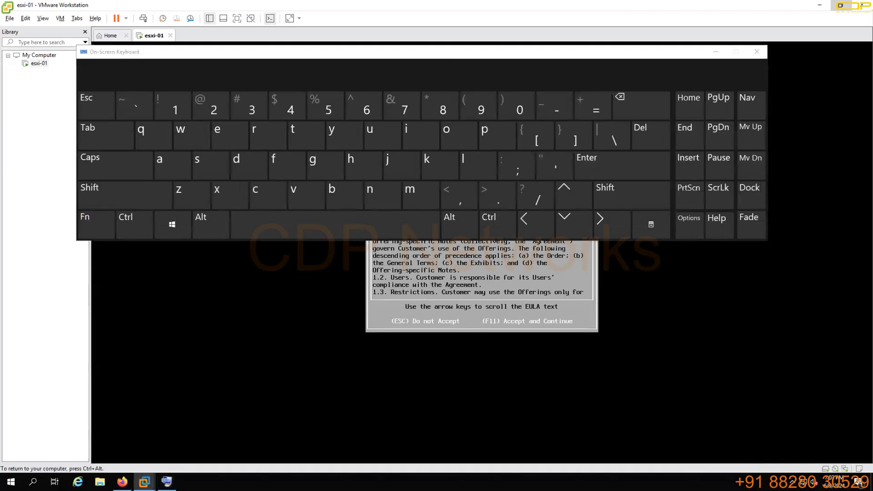
pyautogui.press('space')
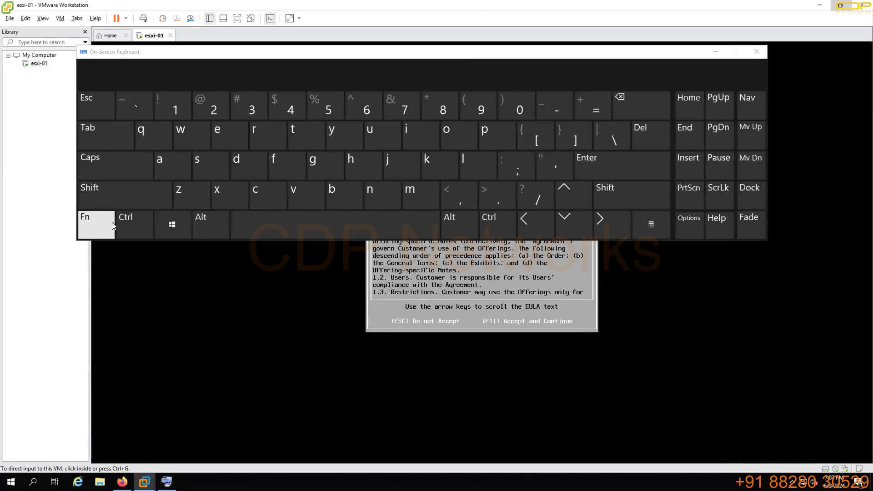
pyautogui.click(96, 229)
pyautogui.click(550, 106)
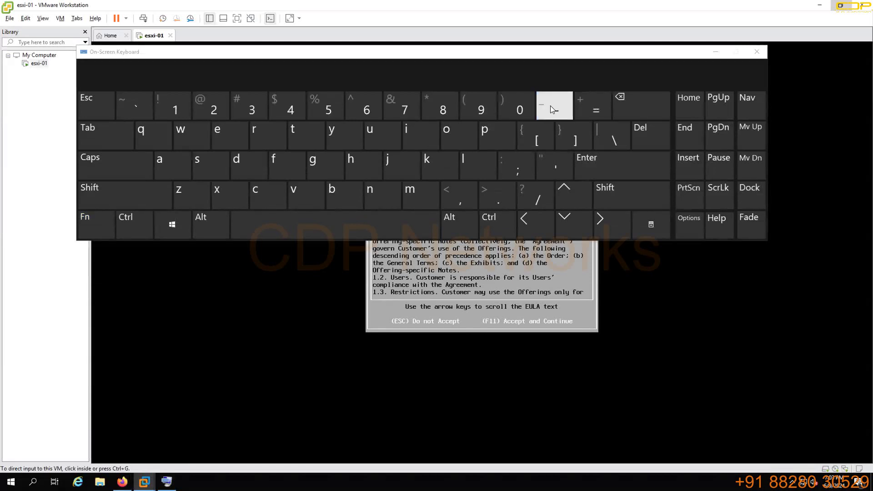
pyautogui.click(98, 228)
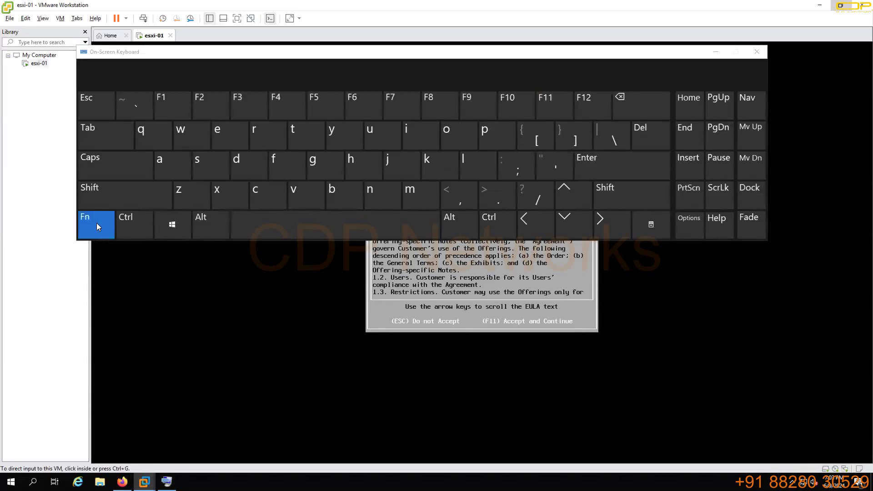
pyautogui.click(550, 102)
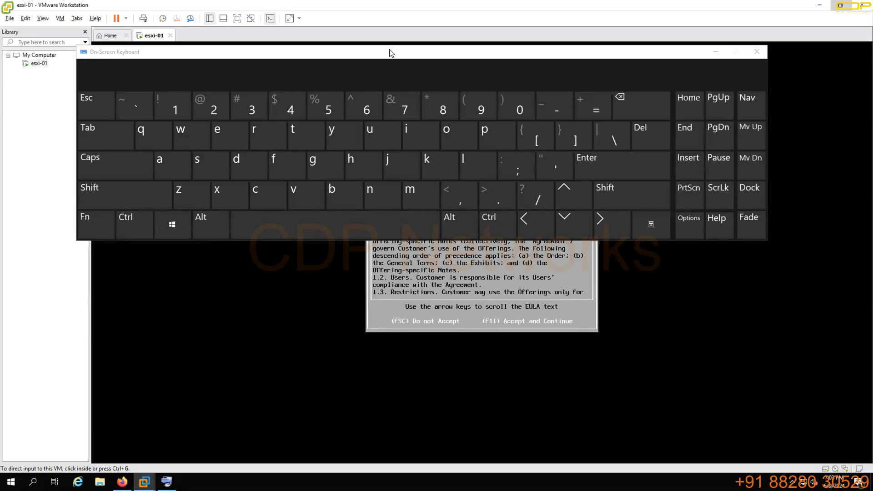
# Switch the On-Screen Keyboard to function keys, refocus the license dialog, and attempt Accept and Continue once more
pyautogui.click(86, 226)
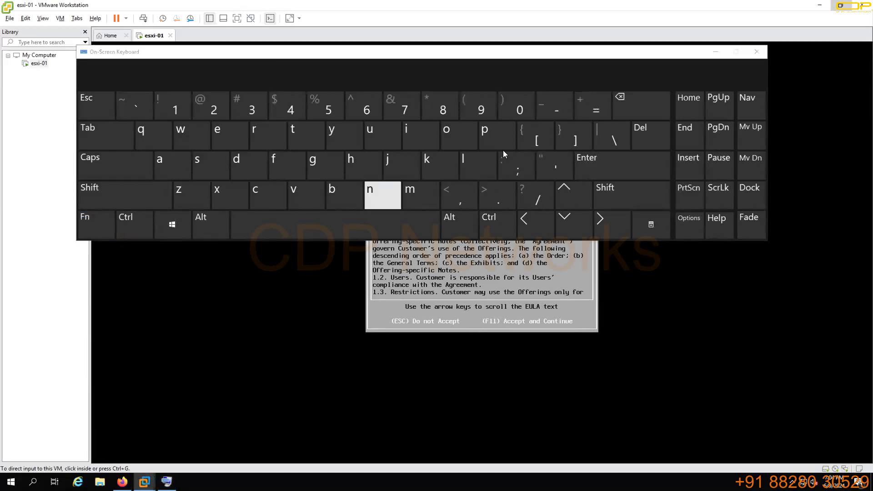
pyautogui.click(435, 313)
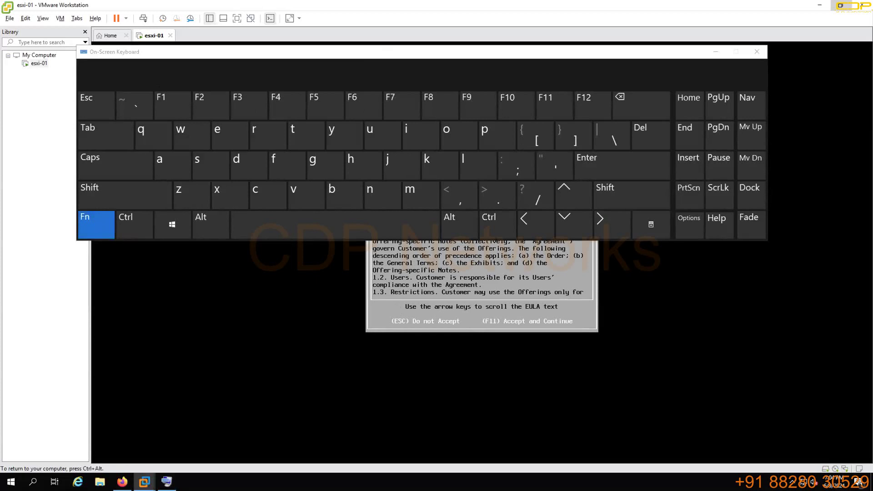
pyautogui.click(549, 105)
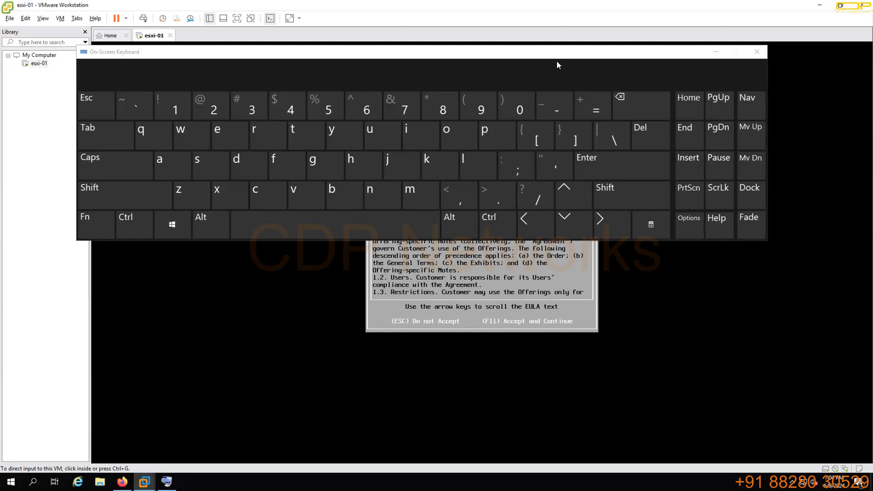
# Close the On-Screen Keyboard and try to accept the license agreement directly in the esxi-01 console
pyautogui.click(756, 51)
pyautogui.click(624, 102)
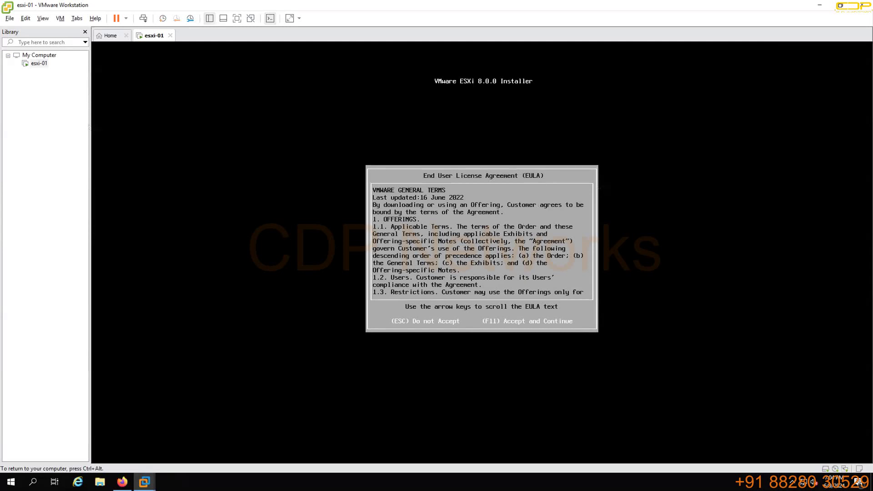
pyautogui.hotkey('ctrl', 'alt')
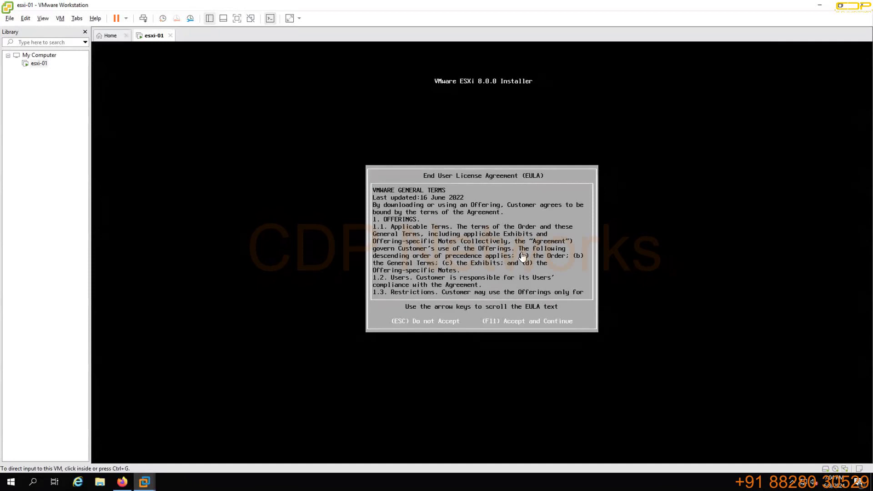
pyautogui.click(474, 212)
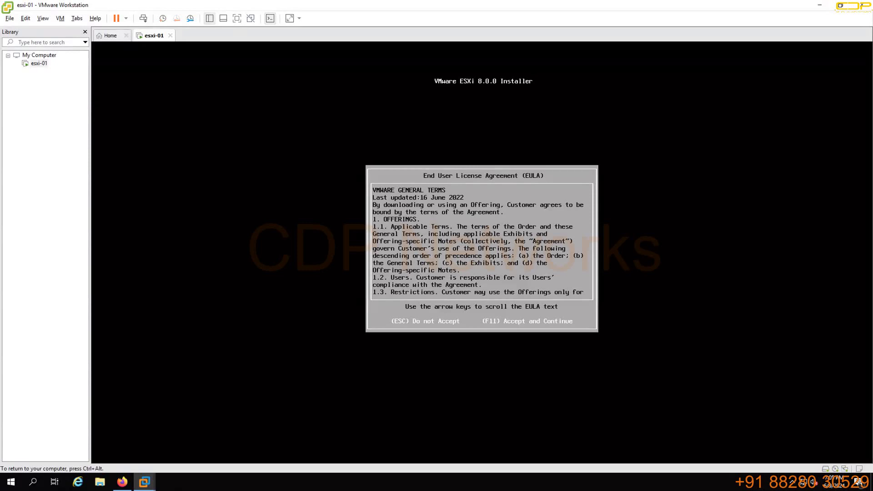
pyautogui.hotkey('ctrl', 'alt')
pyautogui.click(457, 226)
pyautogui.hotkey('ctrl', 'alt')
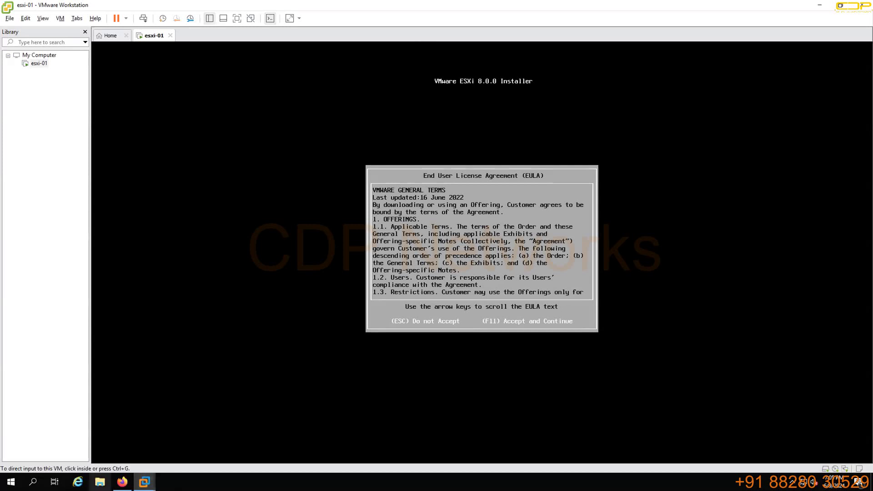
# Open Notepad and enter the test text "dfg" in a blank document
pyautogui.click(11, 482)
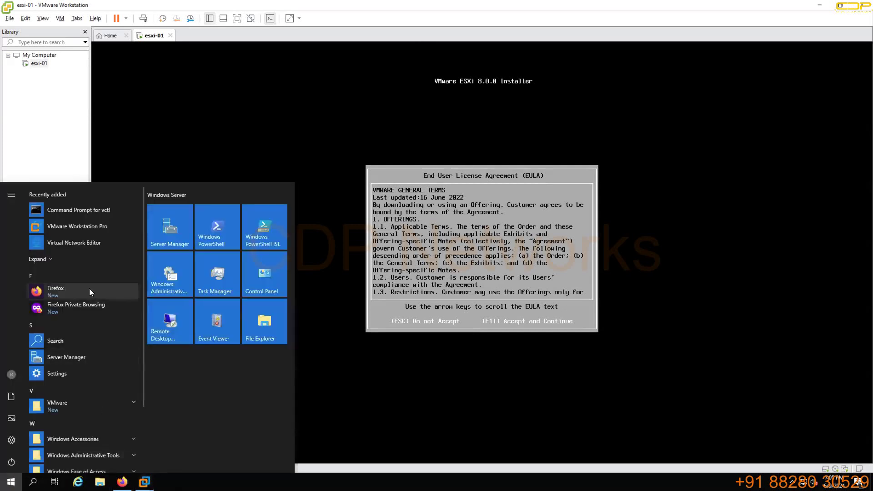
pyautogui.write('MO')
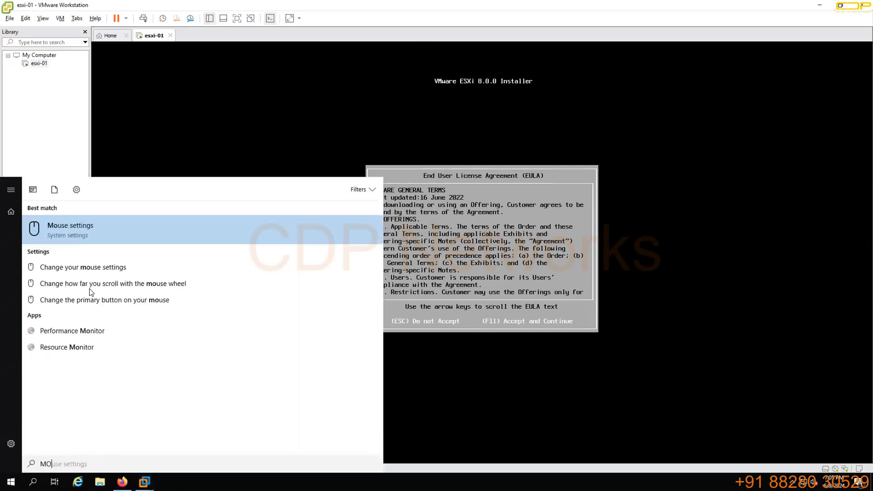
pyautogui.press('BackSpace')
pyautogui.press('BackSpace')
pyautogui.write('m')
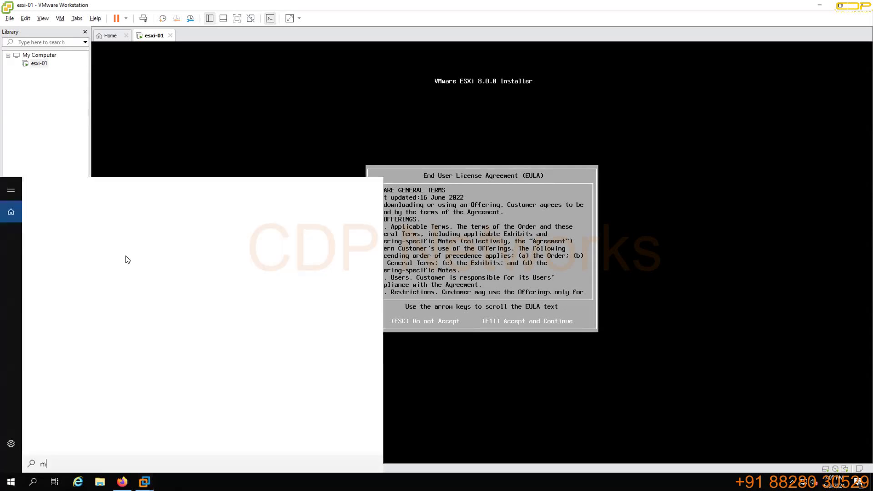
pyautogui.press('BackSpace')
pyautogui.write('note')
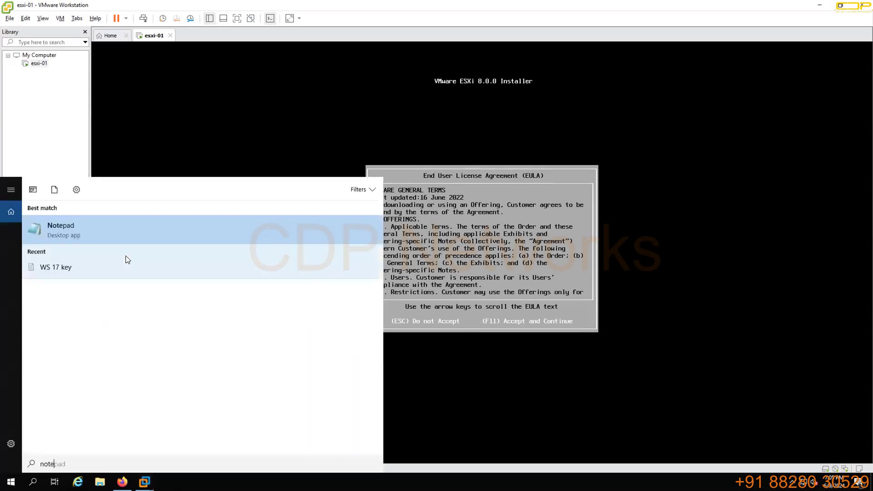
pyautogui.click(64, 225)
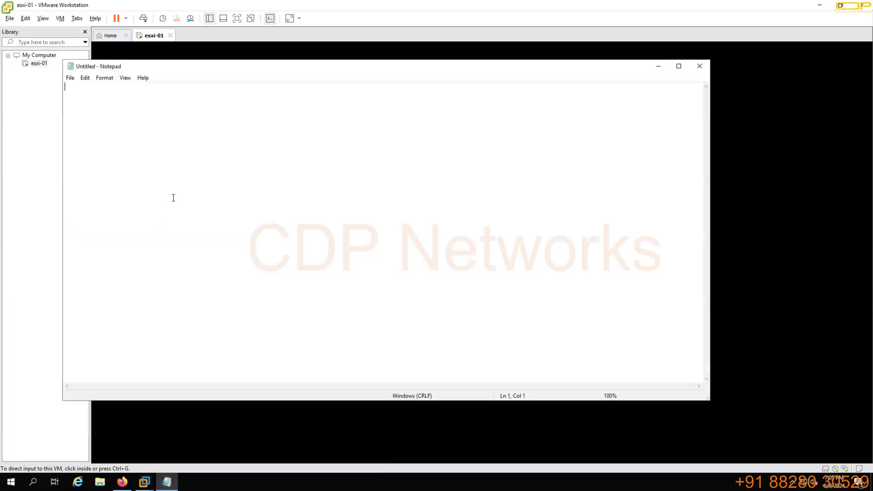
pyautogui.write('fg')
pyautogui.hotkey('ctrl', 'a')
pyautogui.write('dfg')
# Set Notepad's font size to 22 and return to the esxi-01 console
pyautogui.click(105, 78)
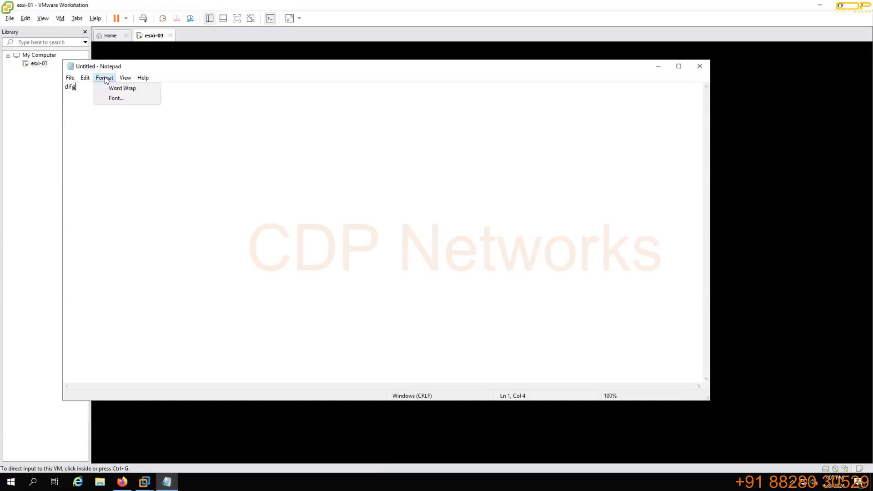
pyautogui.click(123, 98)
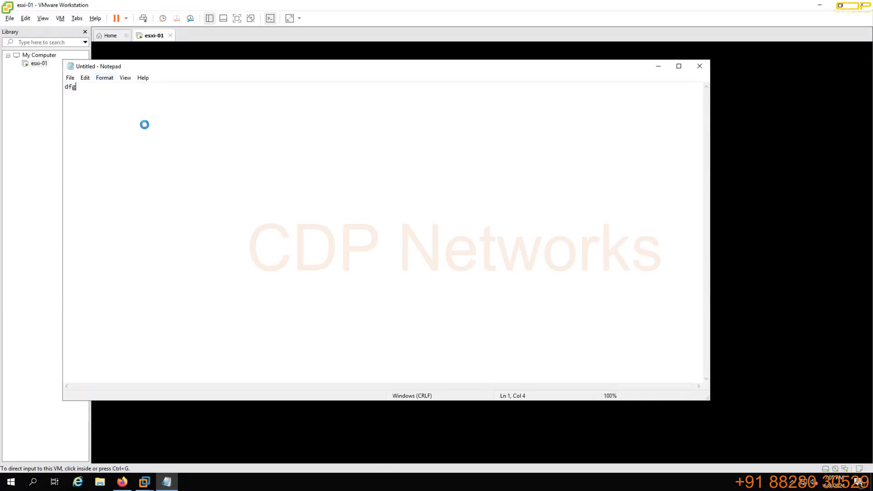
pyautogui.click(241, 211)
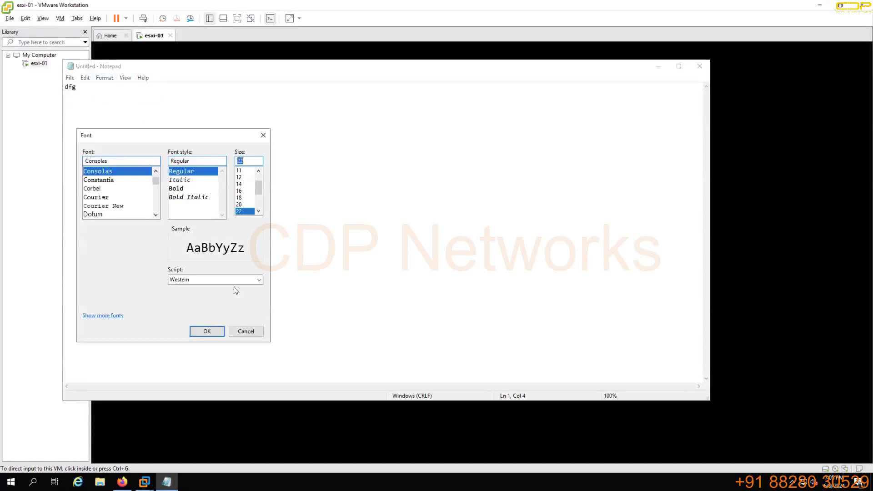
pyautogui.click(206, 331)
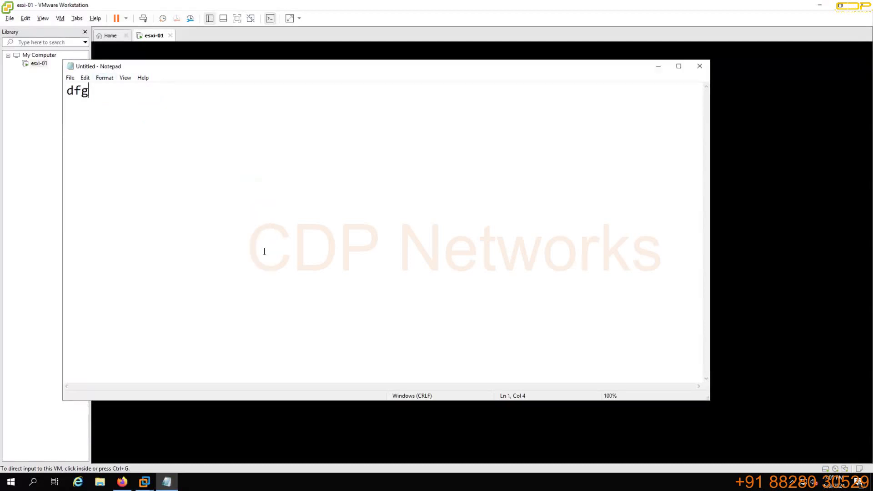
pyautogui.click(70, 214)
pyautogui.click(384, 227)
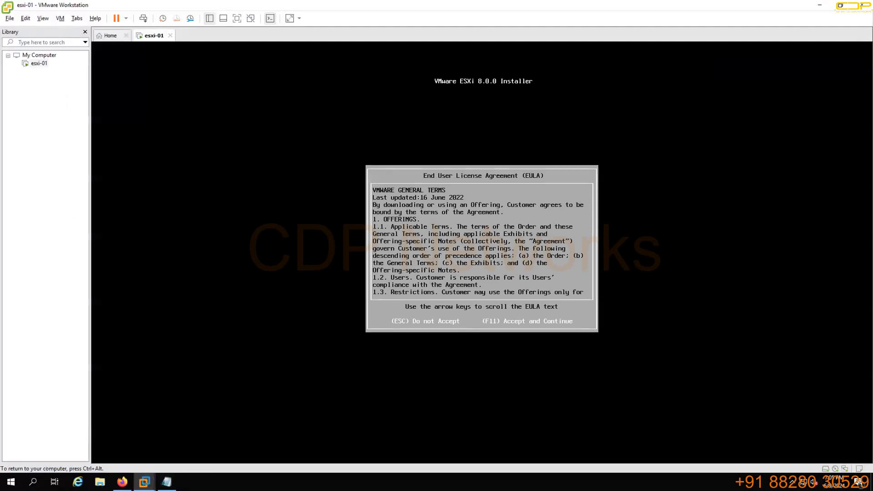
pyautogui.hotkey('ctrl', 'alt')
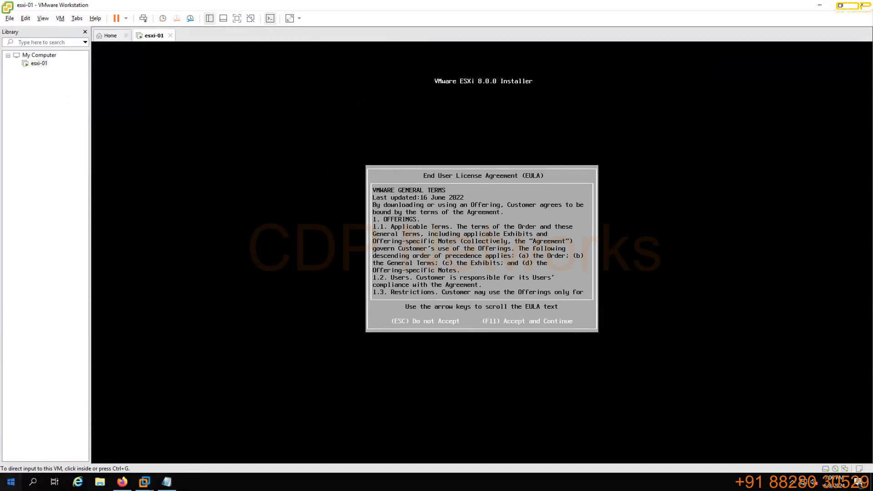
# Reopen the On-Screen Keyboard with function keys enabled and try to accept the license agreement from it
pyautogui.click(10, 482)
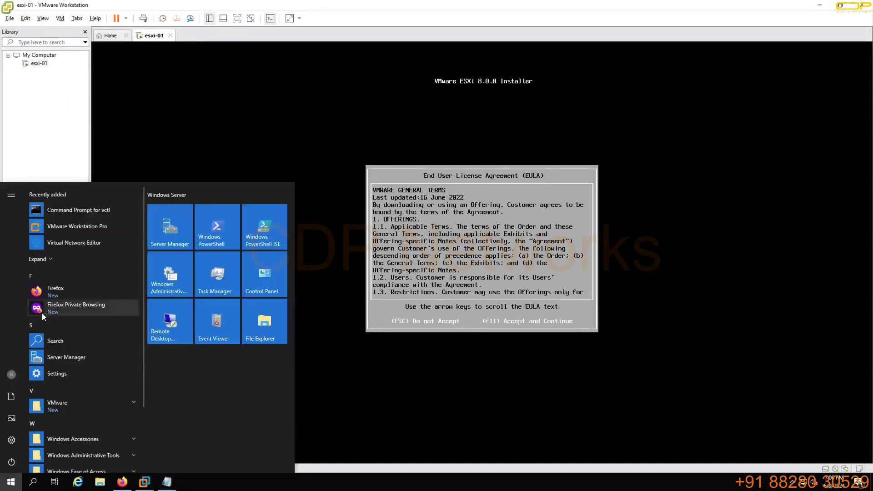
pyautogui.write('key')
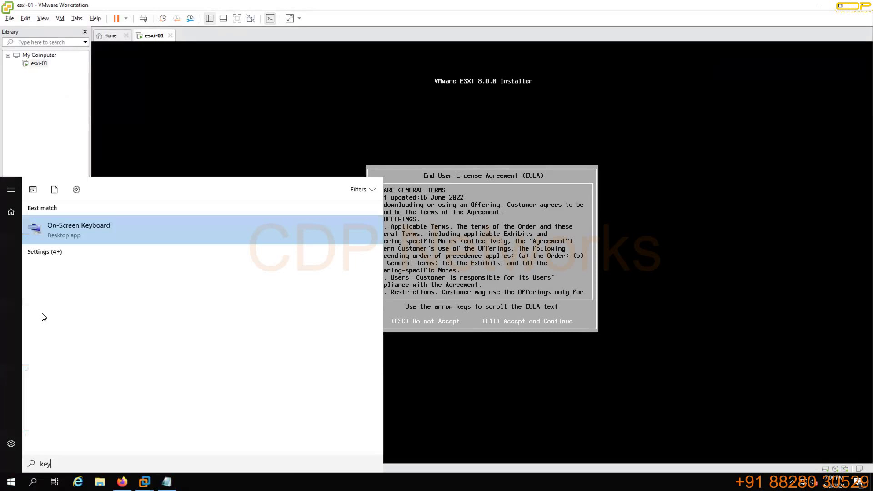
pyautogui.click(80, 232)
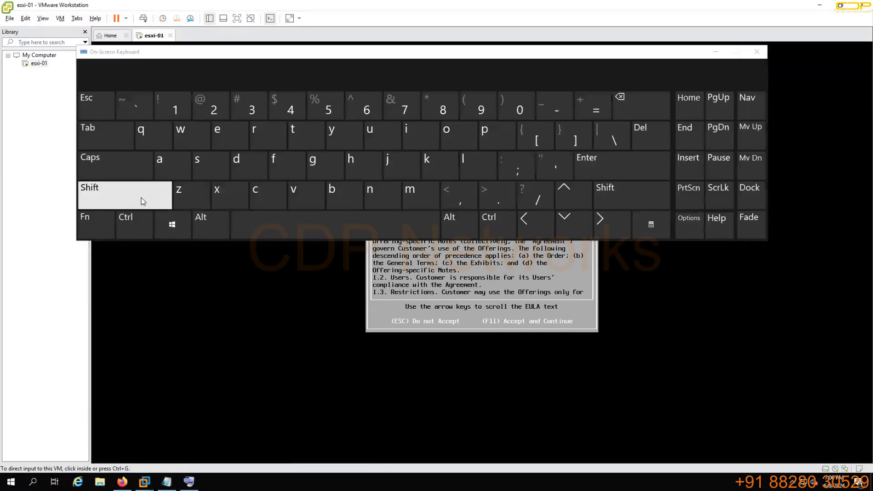
pyautogui.click(96, 224)
pyautogui.click(541, 113)
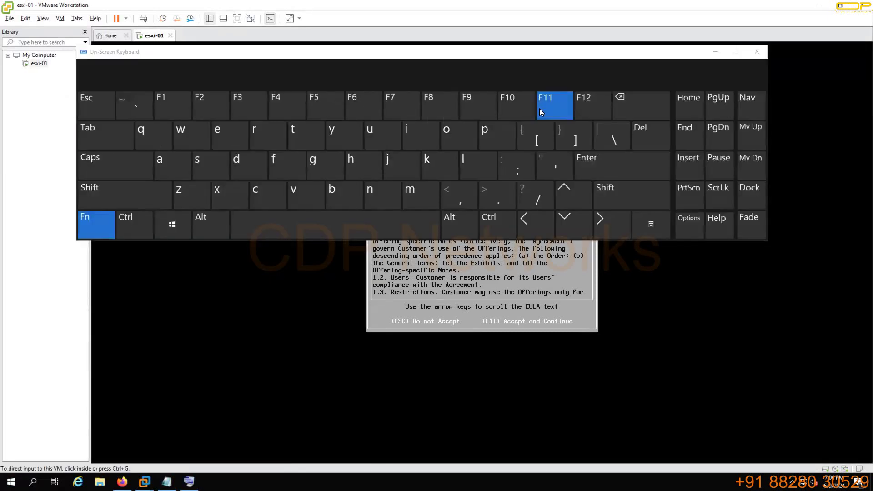
pyautogui.click(96, 224)
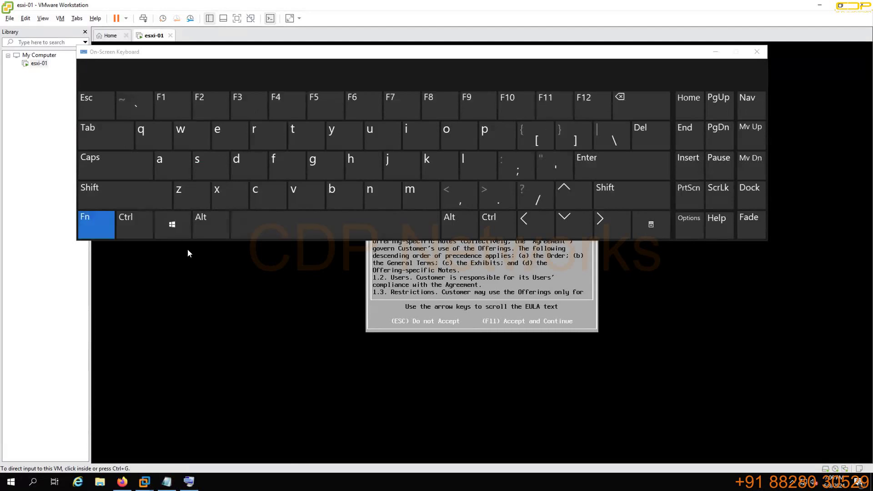
# Close the On-Screen Keyboard, refocus the esxi-01 console, and retry Accept and Continue on the EULA
pyautogui.click(402, 293)
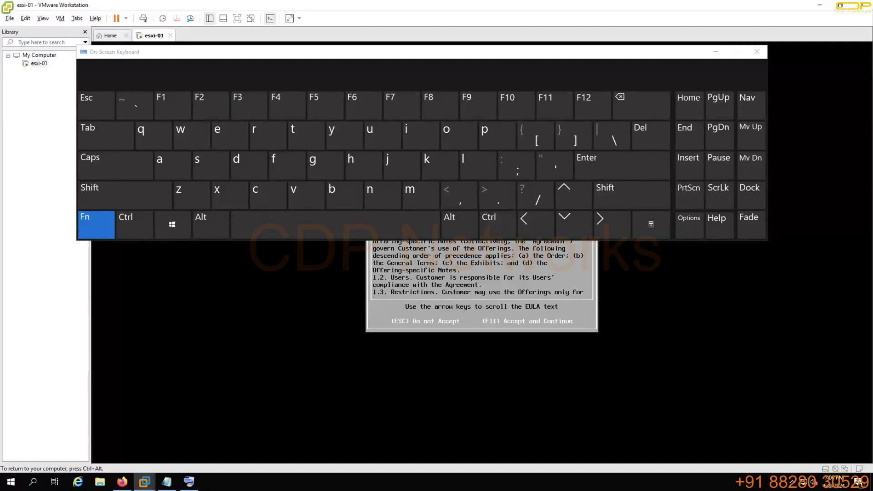
pyautogui.hotkey('ctrl', 'alt')
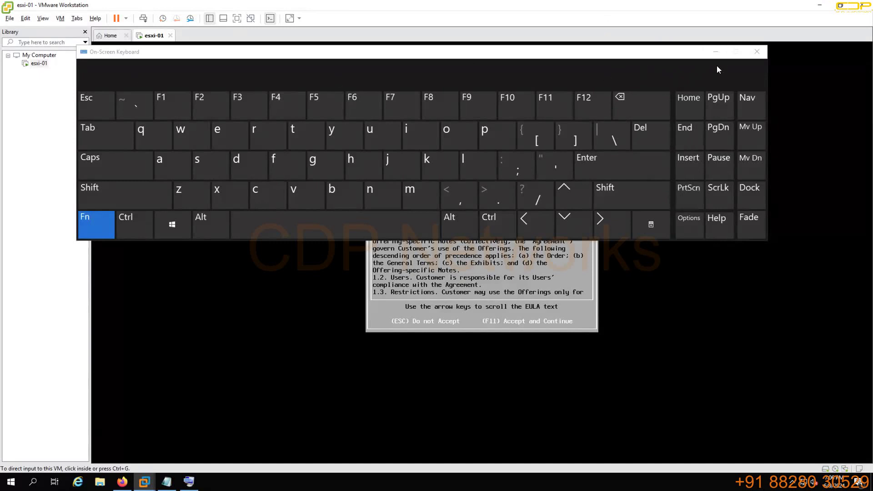
pyautogui.click(757, 53)
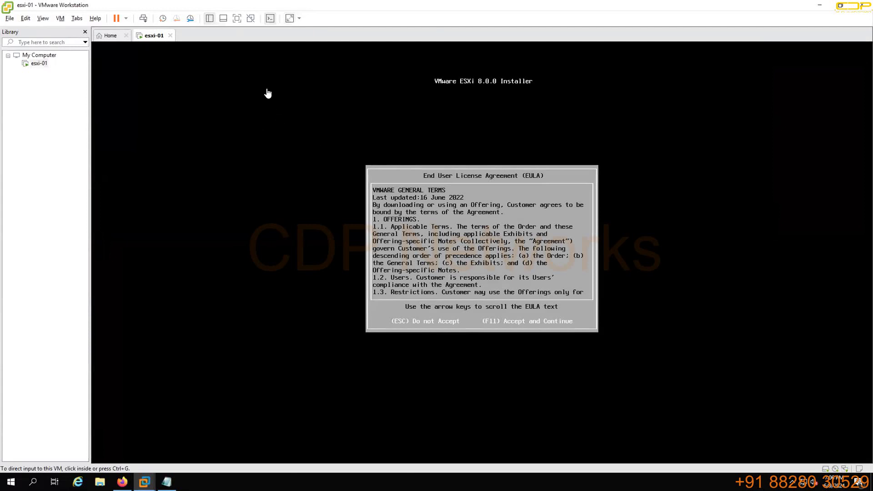
pyautogui.click(502, 272)
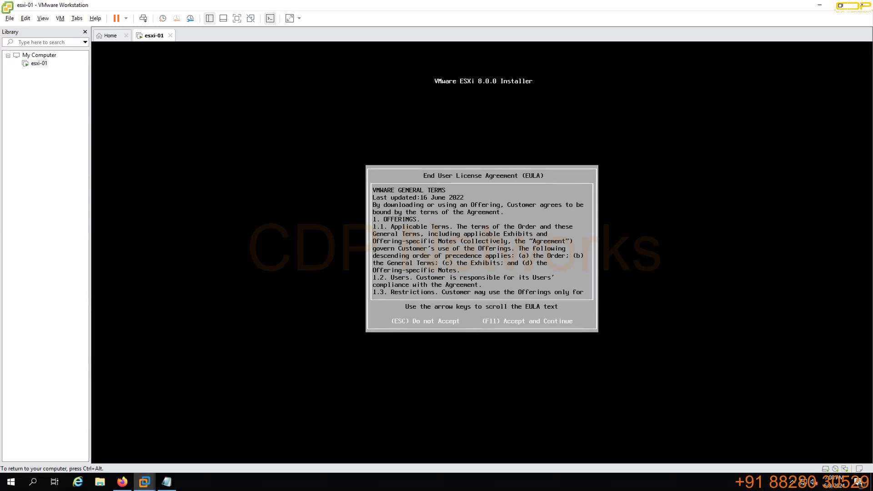
pyautogui.press('F11')
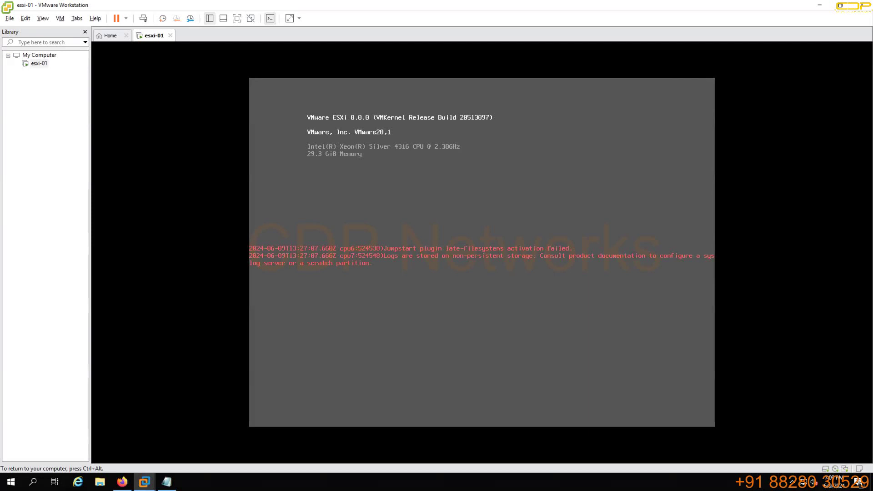
# Reset the esxi-01 virtual machine and boot the ESXi installer again
pyautogui.moveTo(658, 5)
pyautogui.hotkey('ctrl', 'alt')
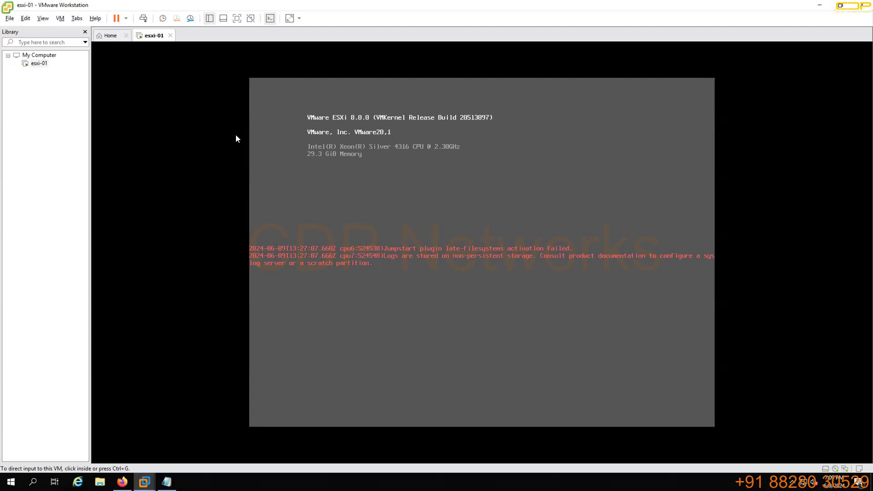
pyautogui.rightClick(145, 36)
pyautogui.moveTo(216, 55)
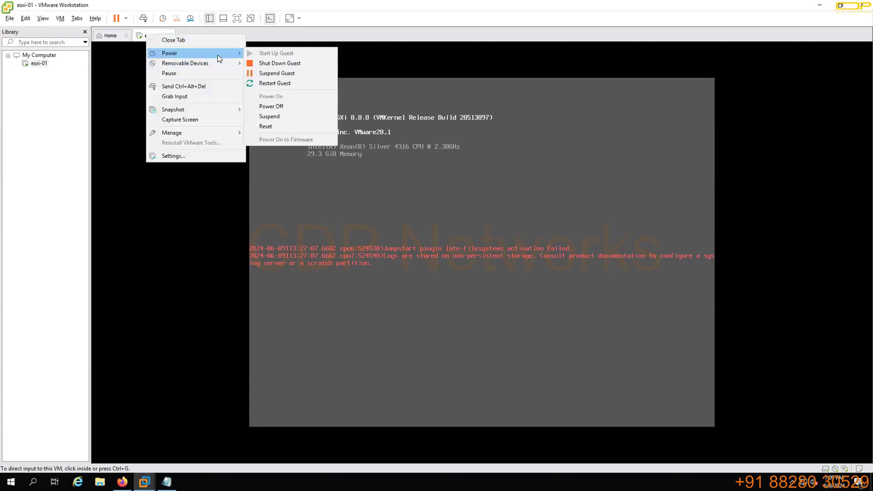
pyautogui.click(273, 127)
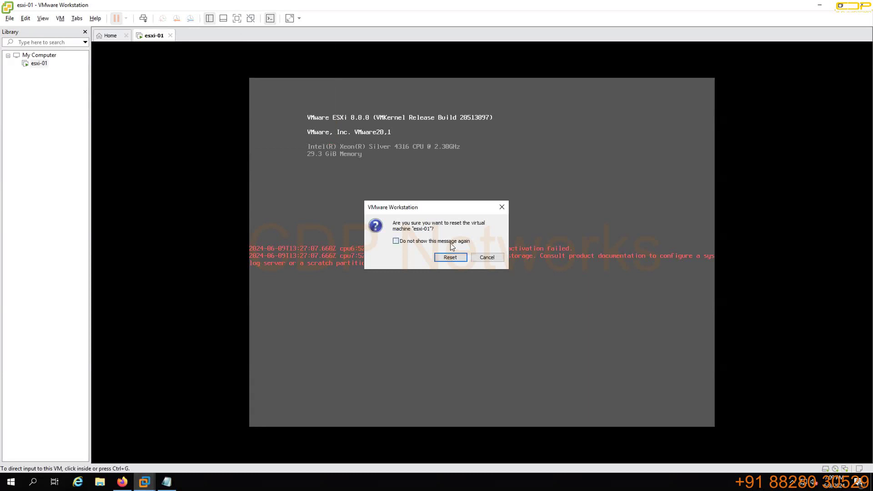
pyautogui.click(448, 257)
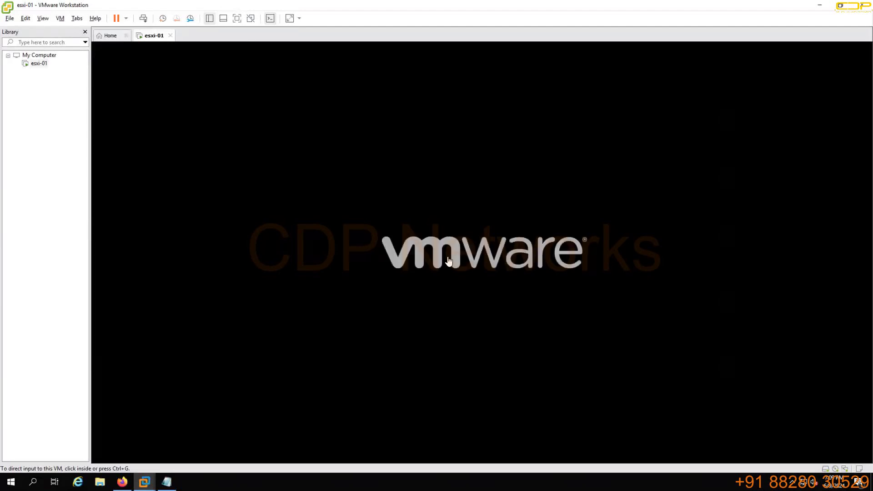
pyautogui.click(431, 236)
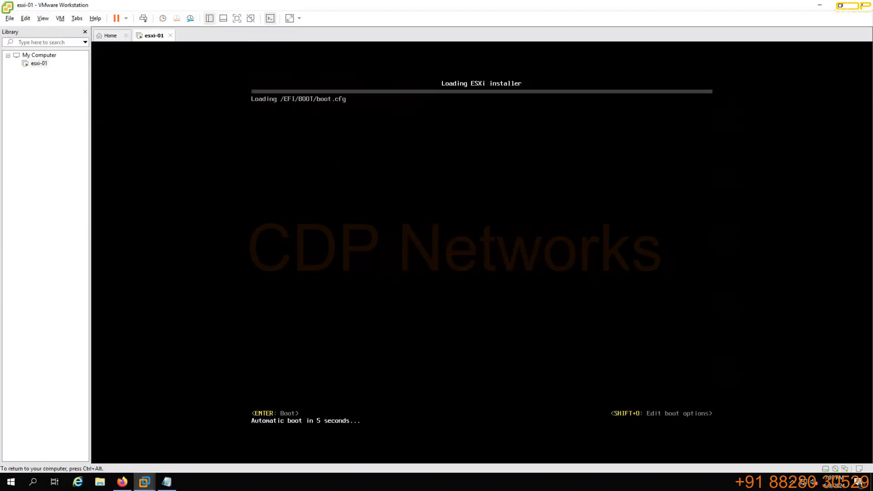
pyautogui.press('Return')
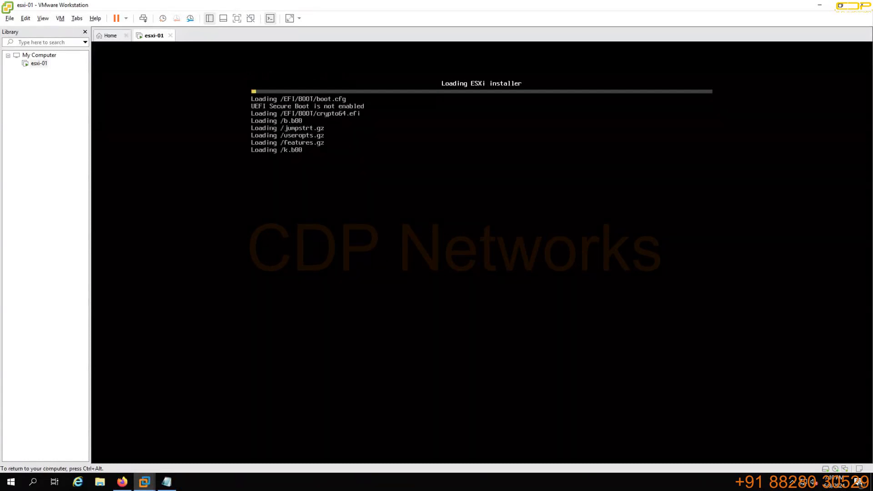
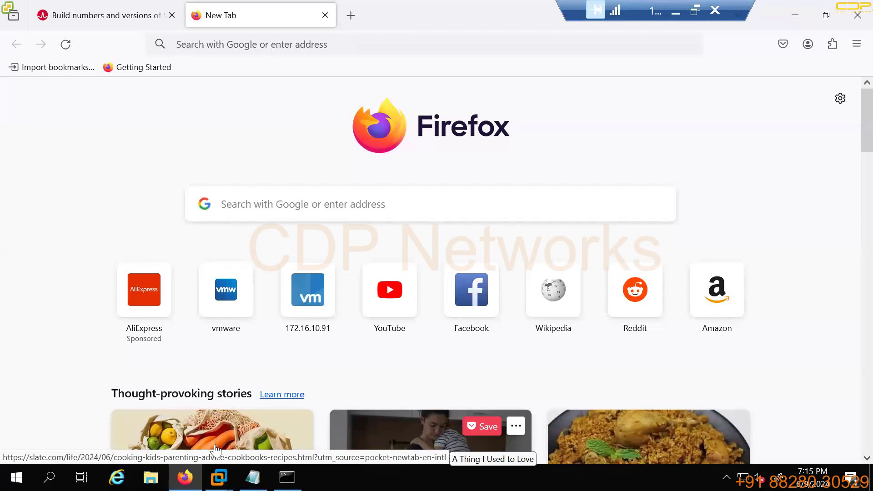
# Switch from Firefox to the esxi-01 console in VMware Workstation and show it in full screen
pyautogui.moveTo(219, 477)
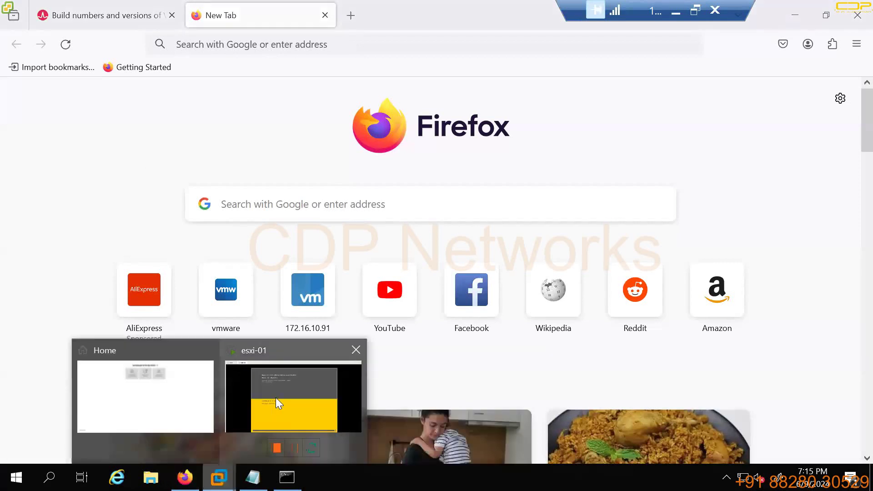
pyautogui.click(275, 397)
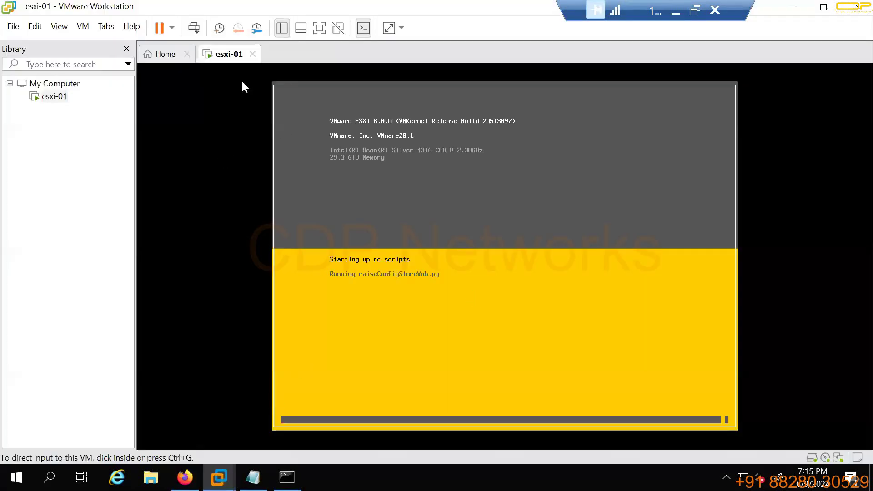
pyautogui.click(320, 29)
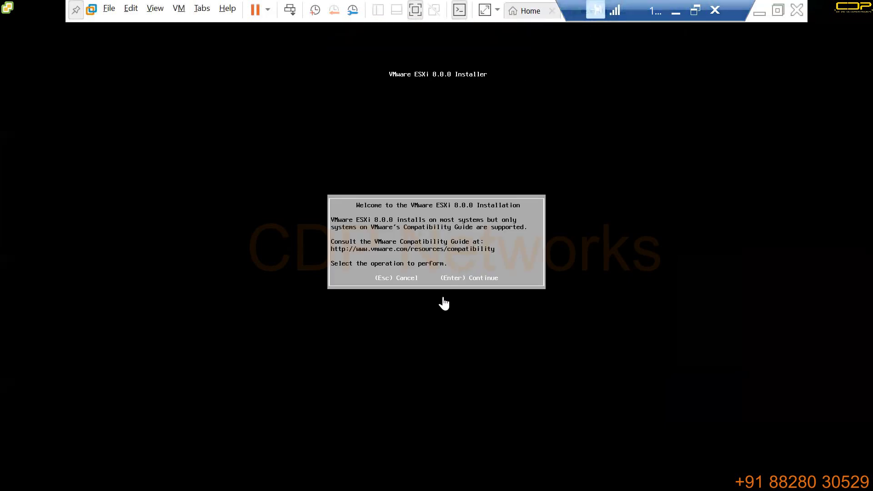
# Continue past the ESXi welcome screen, accepting the End User License Agreement, and choose the local 10.00 GiB VMware virtual disk for installation
pyautogui.click(504, 253)
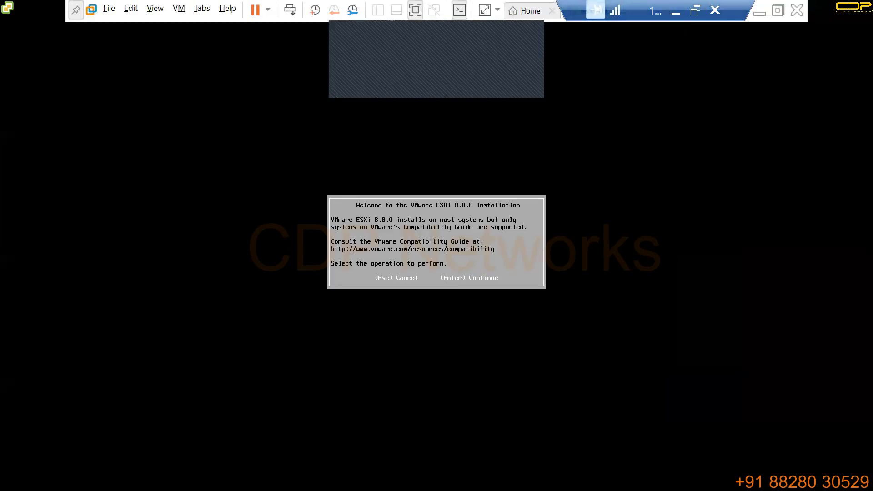
pyautogui.press('Return')
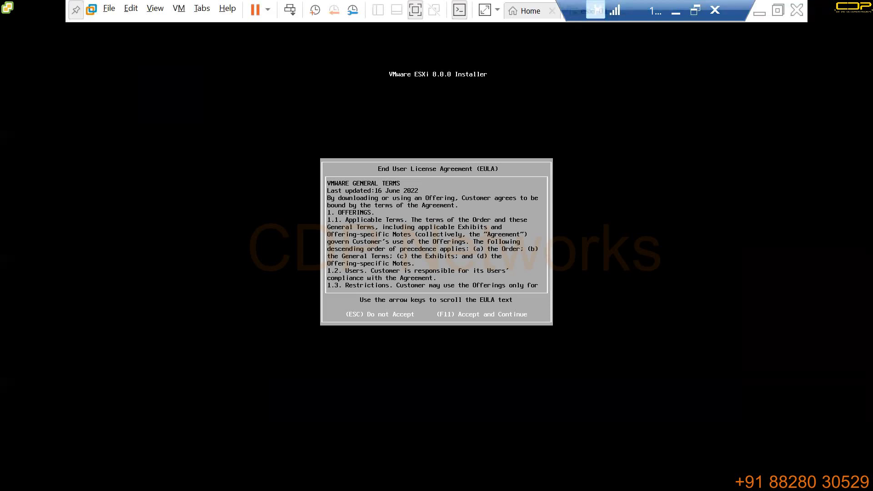
pyautogui.press('F11')
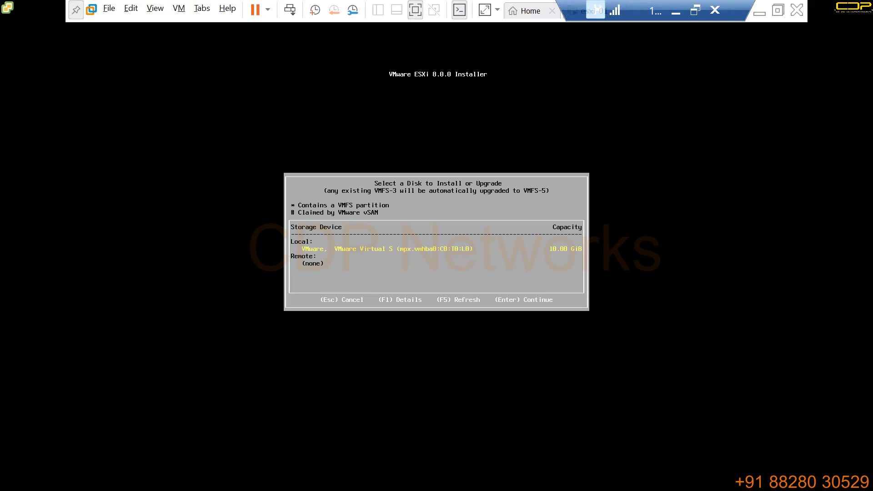
pyautogui.press('Return')
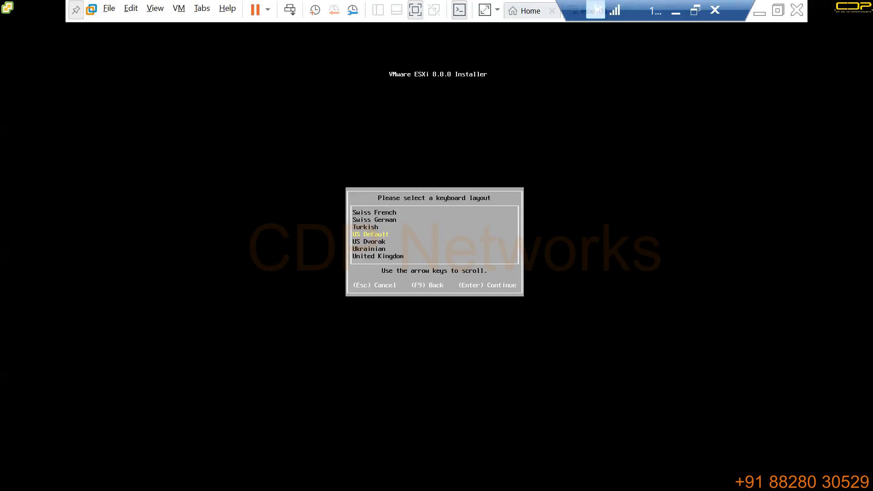
# Accept the US Default keyboard layout, enter and confirm the root password, and start installing ESXi 8.0.0 on the selected disk
pyautogui.press('Return')
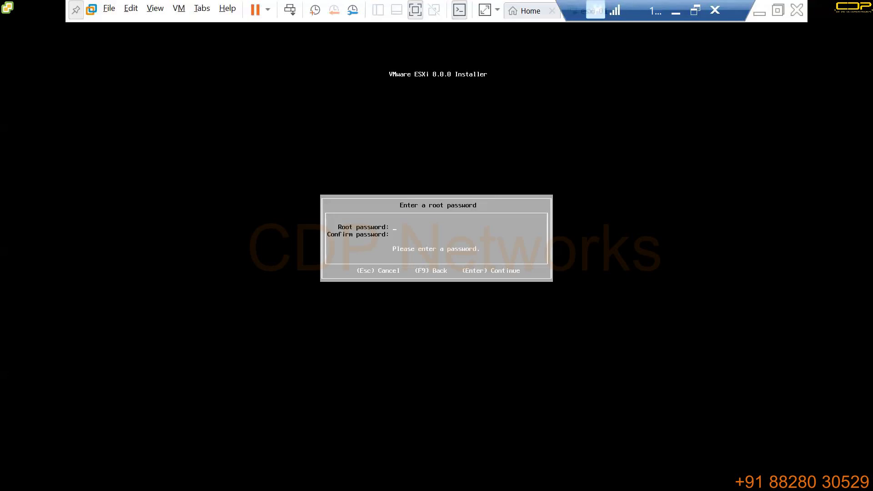
pyautogui.write('*****************')
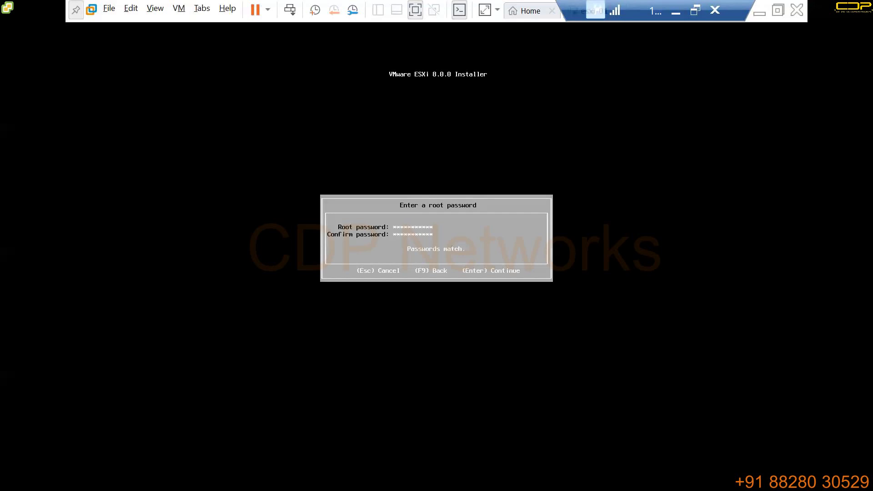
pyautogui.press('Return')
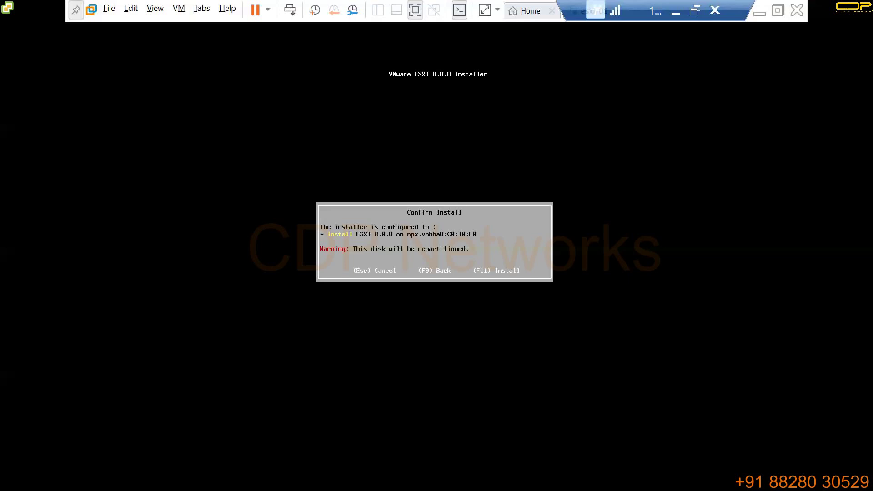
pyautogui.press('F11')
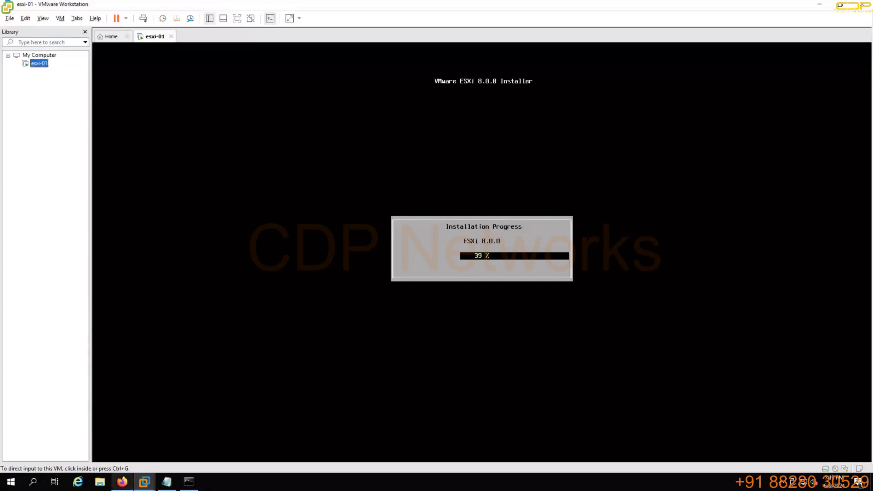
# Open the ESXi Host Client at 172.16.10.91 in Firefox, and check the esxi-01 installation progress in VMware Workstation
pyautogui.click(123, 482)
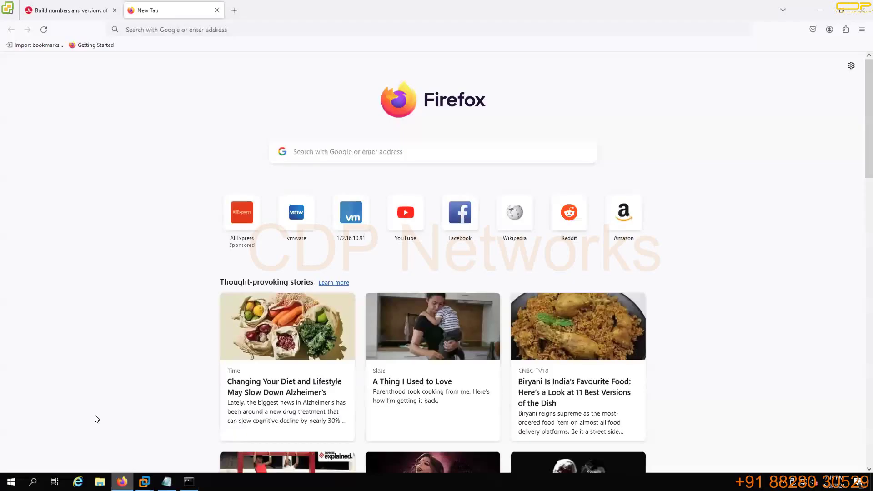
pyautogui.click(205, 30)
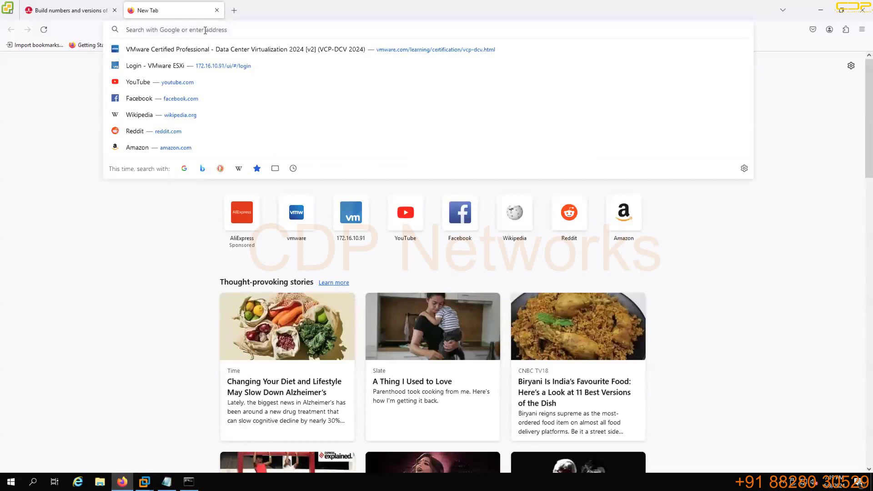
pyautogui.write('172.16.10.91/')
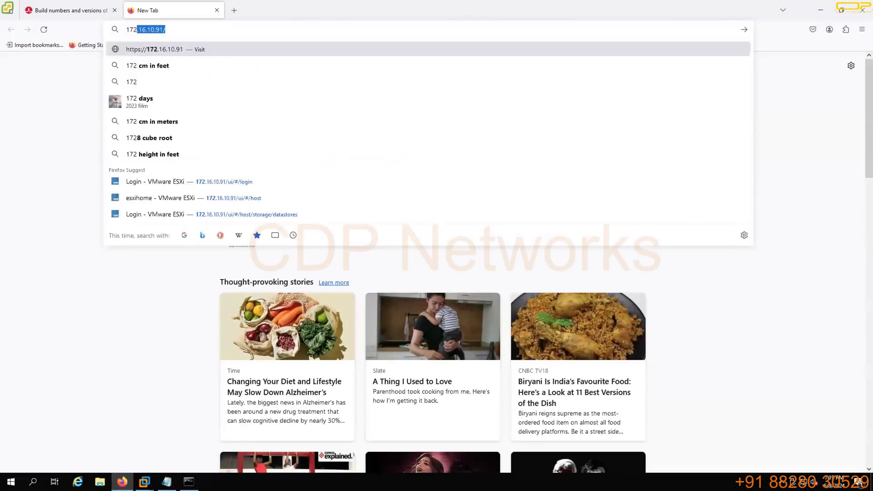
pyautogui.press('Return')
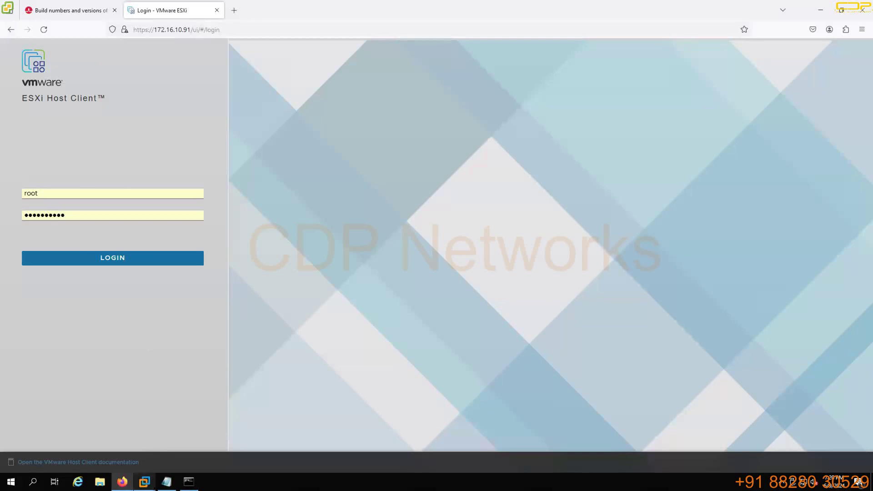
pyautogui.moveTo(144, 482)
pyautogui.click(185, 439)
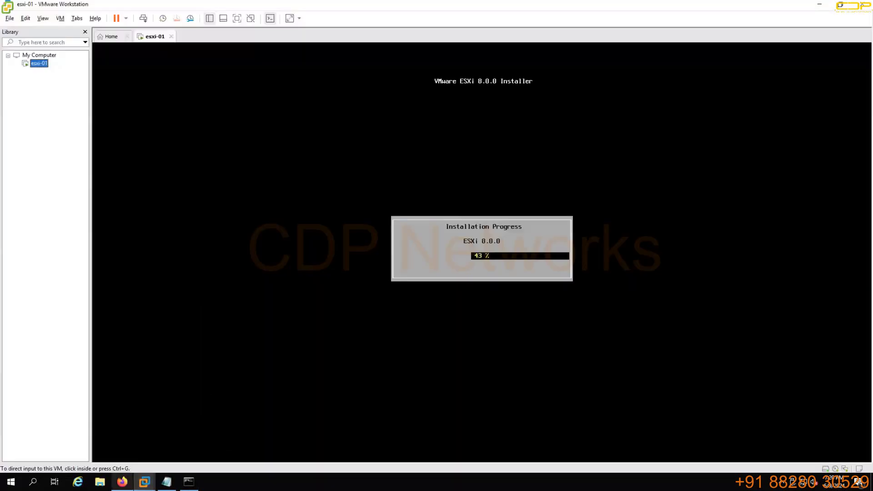
# Return to Firefox, log in to the ESXi Host Client as root with the saved credentials, and review the host's version and uptime
pyautogui.click(122, 481)
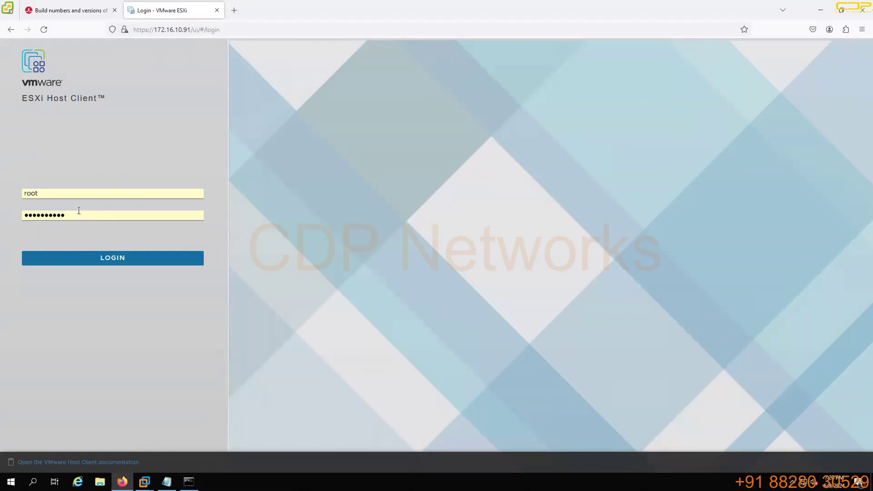
pyautogui.click(109, 262)
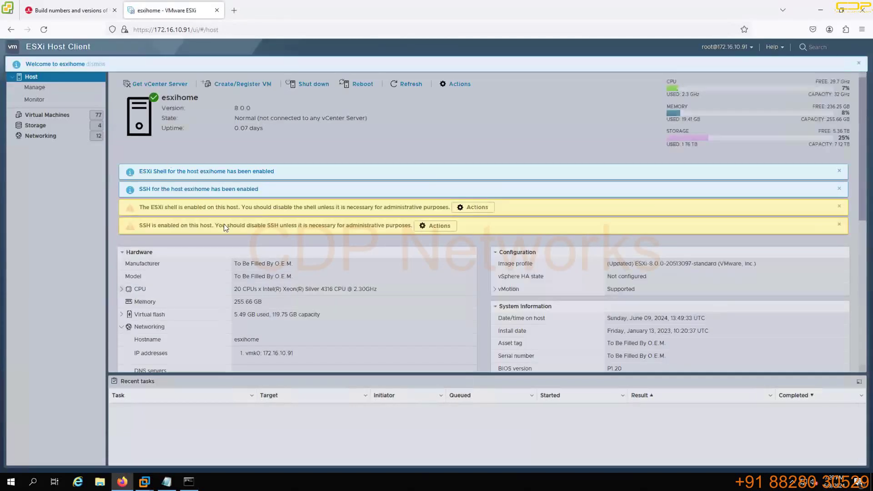
pyautogui.click(86, 98)
pyautogui.moveTo(230, 103); pyautogui.dragTo(295, 110)
pyautogui.moveTo(236, 130); pyautogui.dragTo(304, 129)
pyautogui.click(601, 142)
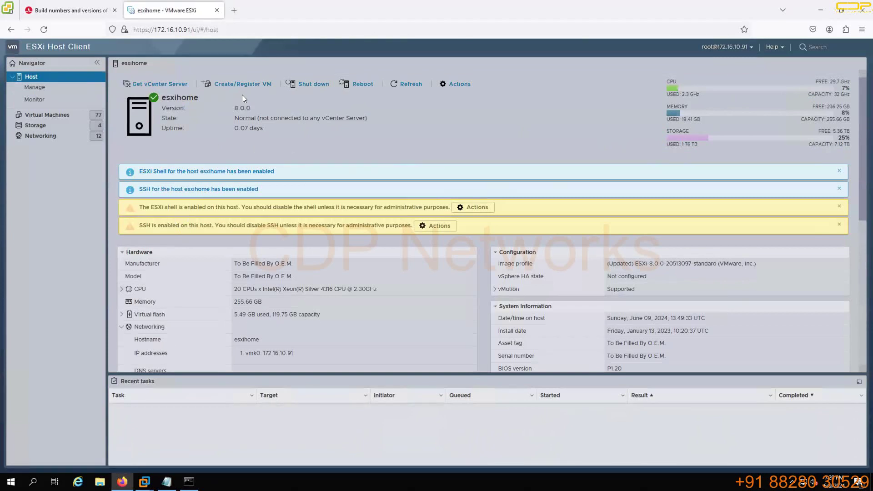
# Look through the esxihome host's virtual machines, storage and networking port groups, and return to the host overview
pyautogui.click(54, 118)
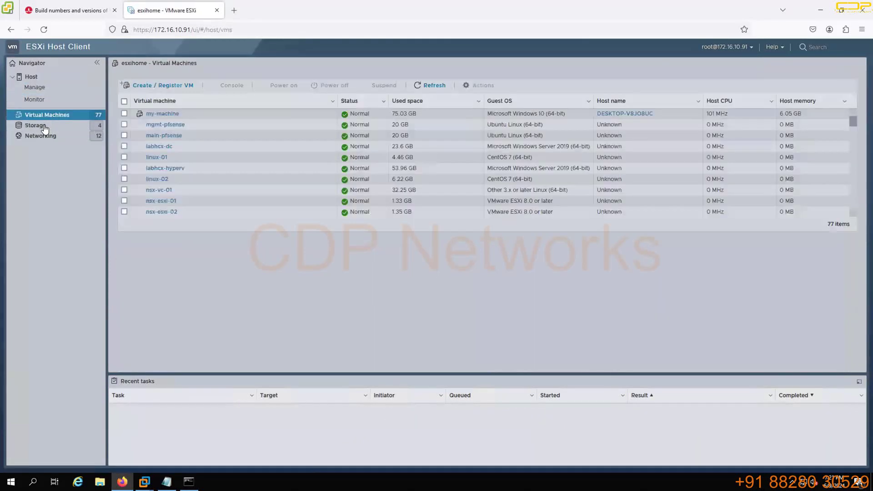
pyautogui.click(44, 123)
pyautogui.click(42, 135)
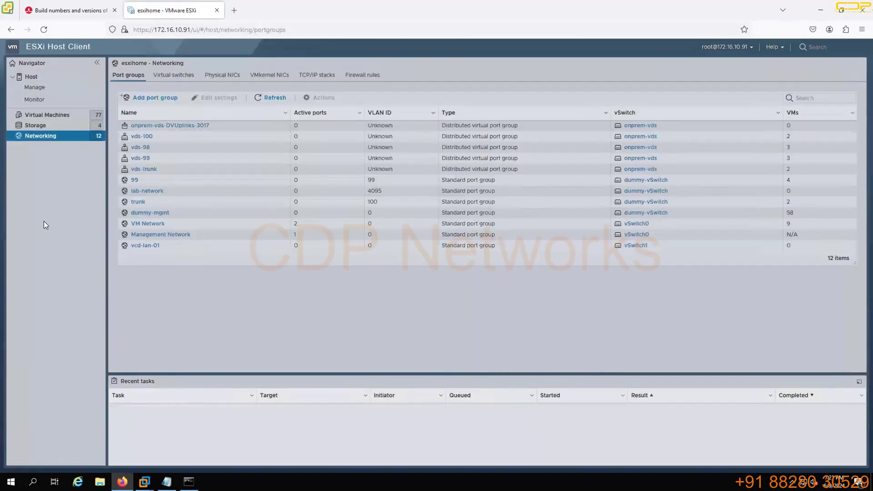
pyautogui.click(36, 81)
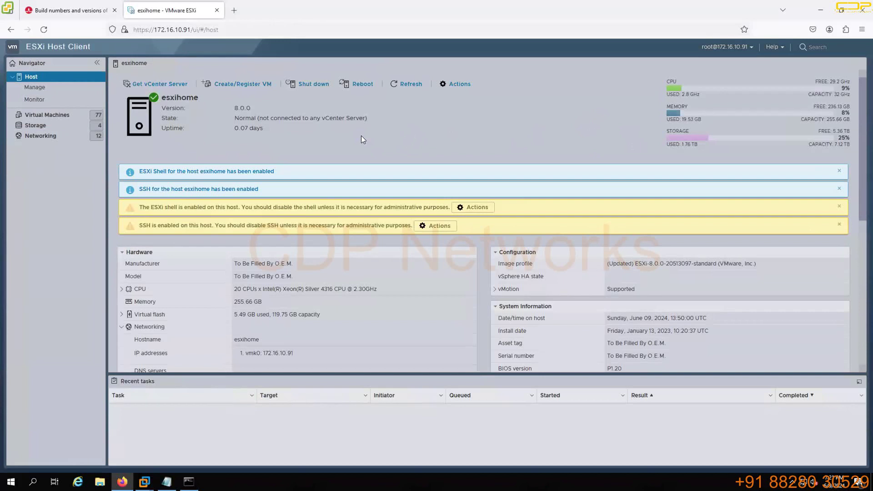
# Examine the esxihome host's manufacturer and model, along with the remaining hardware, configuration and system information
pyautogui.moveTo(246, 263); pyautogui.dragTo(314, 260)
pyautogui.moveTo(245, 276); pyautogui.dragTo(307, 261)
pyautogui.click(527, 209)
pyautogui.scroll(-5, 531, 281)
pyautogui.scroll(-1, 523, 298)
pyautogui.scroll(6, 517, 303)
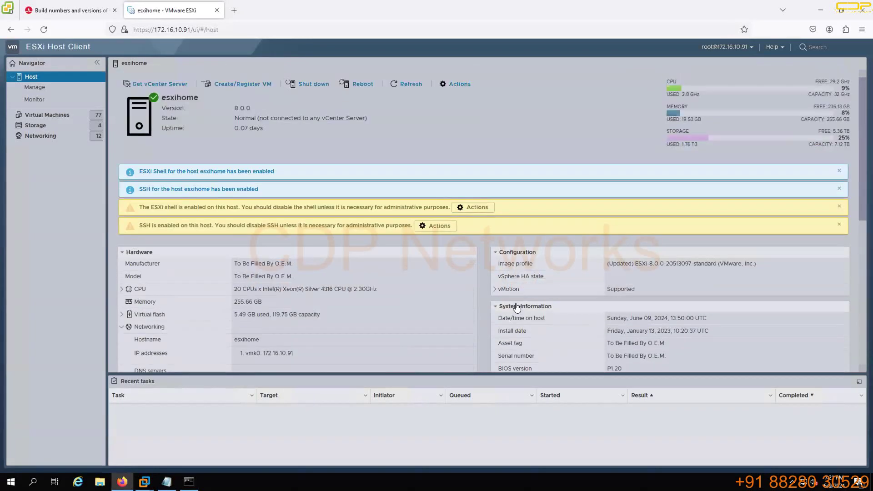